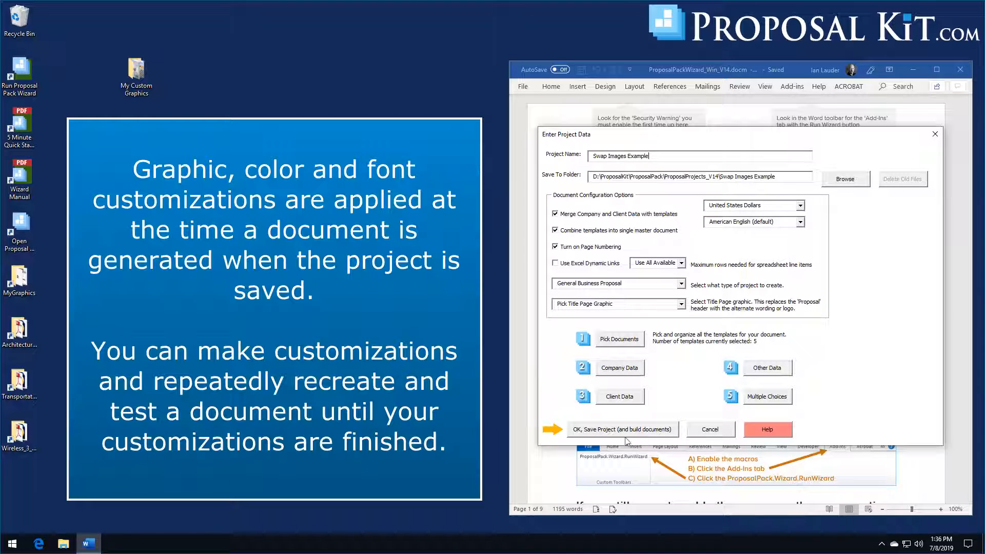
Step: Save the Swap Images Example project, build its documents and continue to the document editing screen
left_click(595, 434)
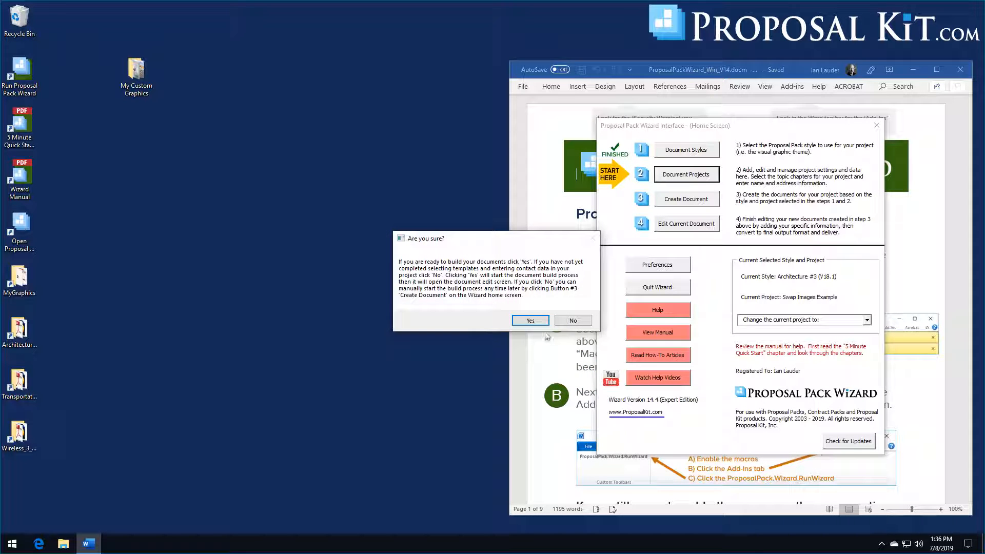
left_click(527, 321)
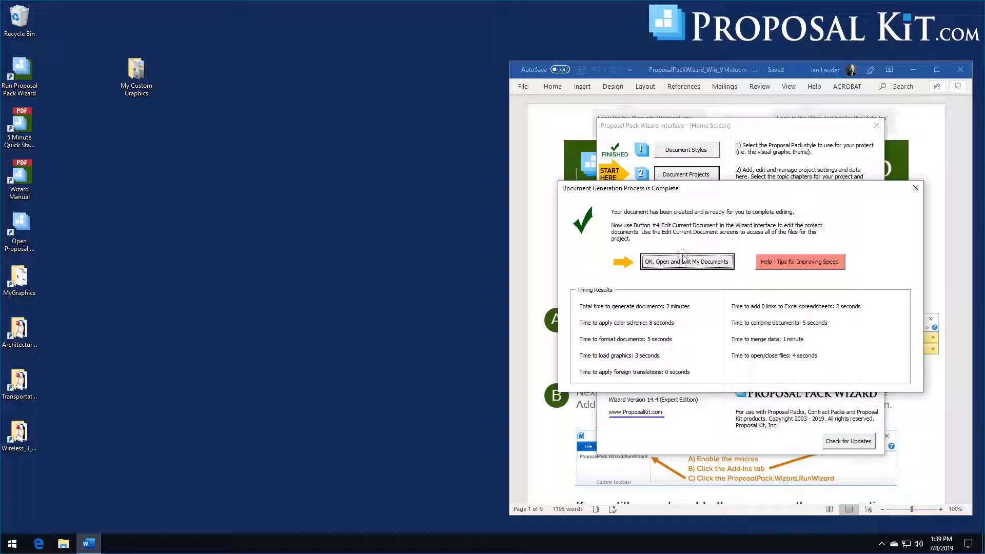
left_click(683, 260)
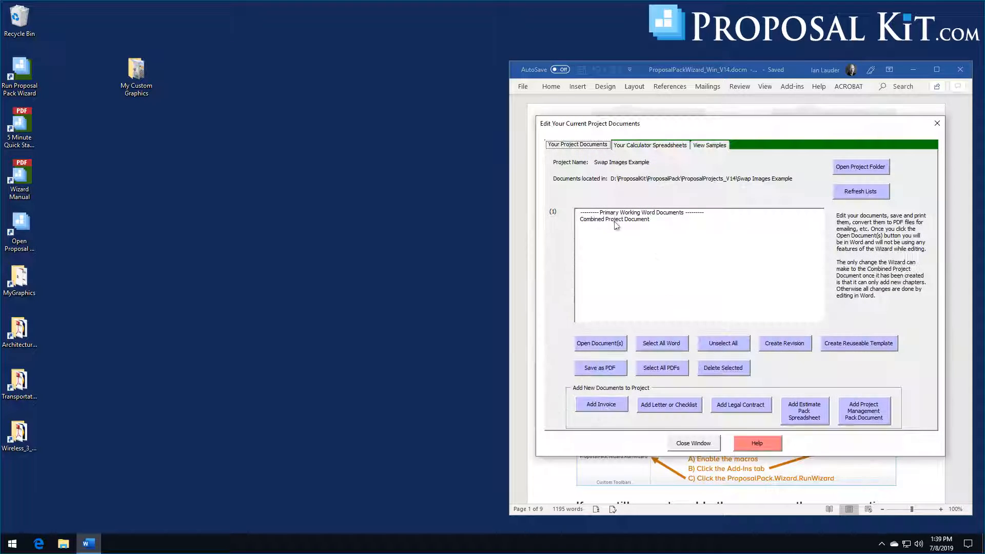
Step: Open the Combined Project Document, go to its title page and reposition and enlarge the document window
left_click(614, 219)
left_click(599, 343)
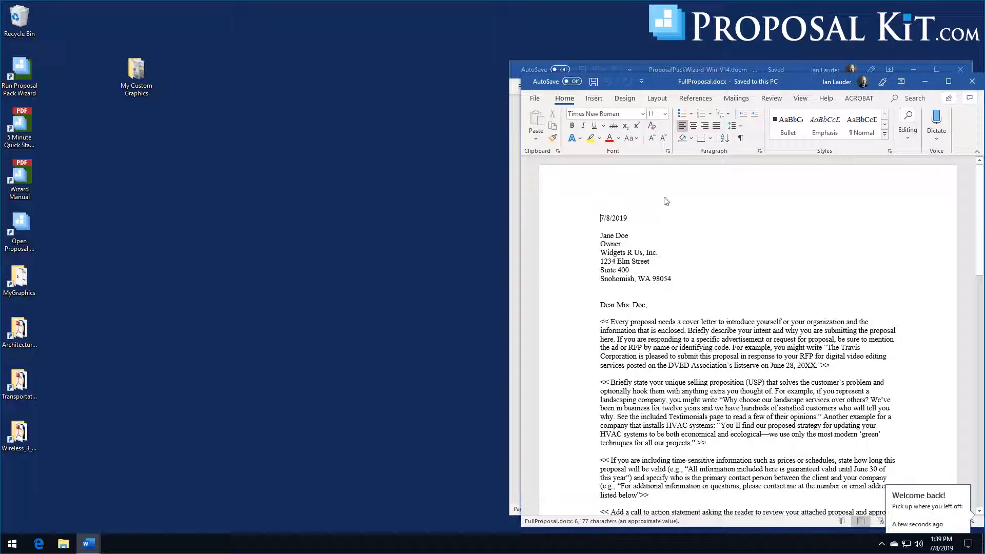
scroll(919, 173, "down", 15)
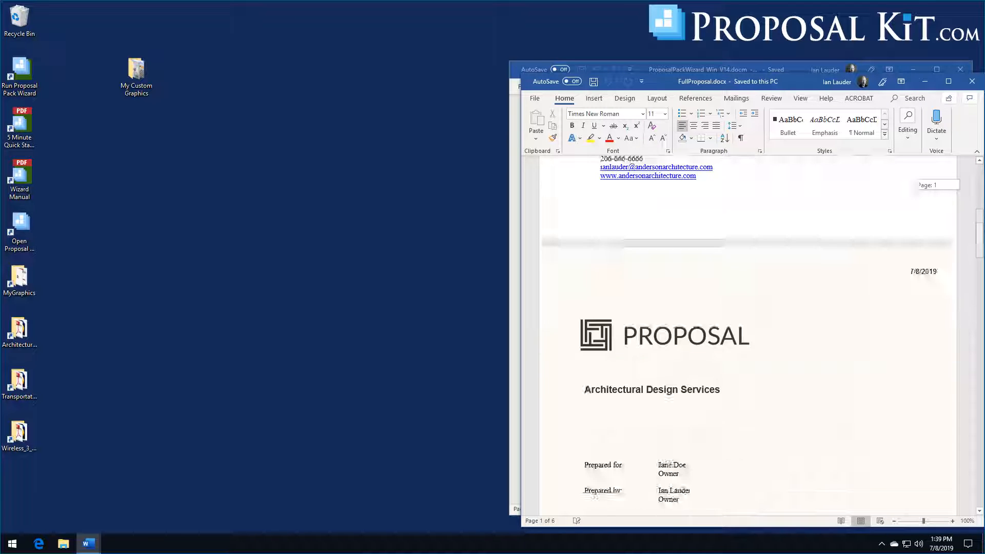
left_click_drag(803, 81, 713, 18)
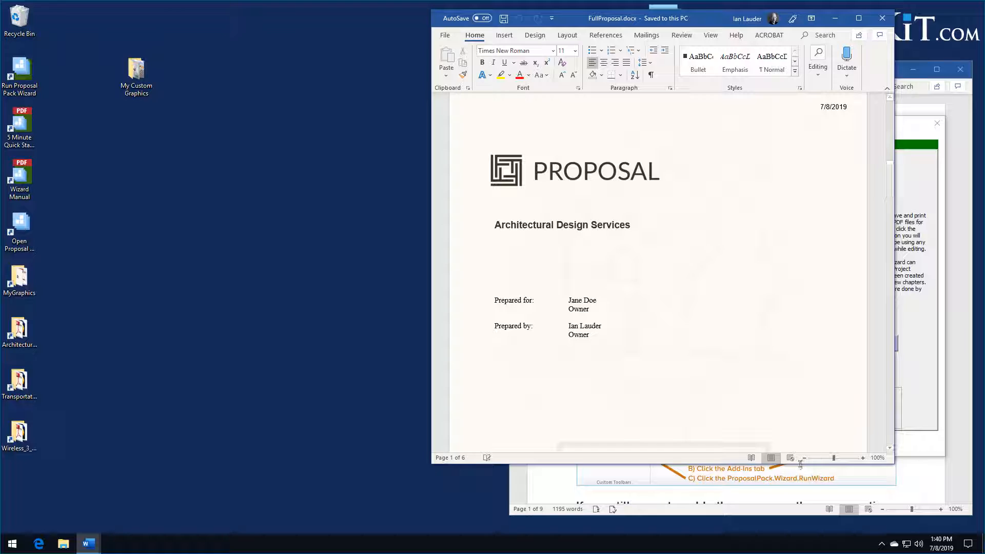
left_click_drag(811, 463, 811, 518)
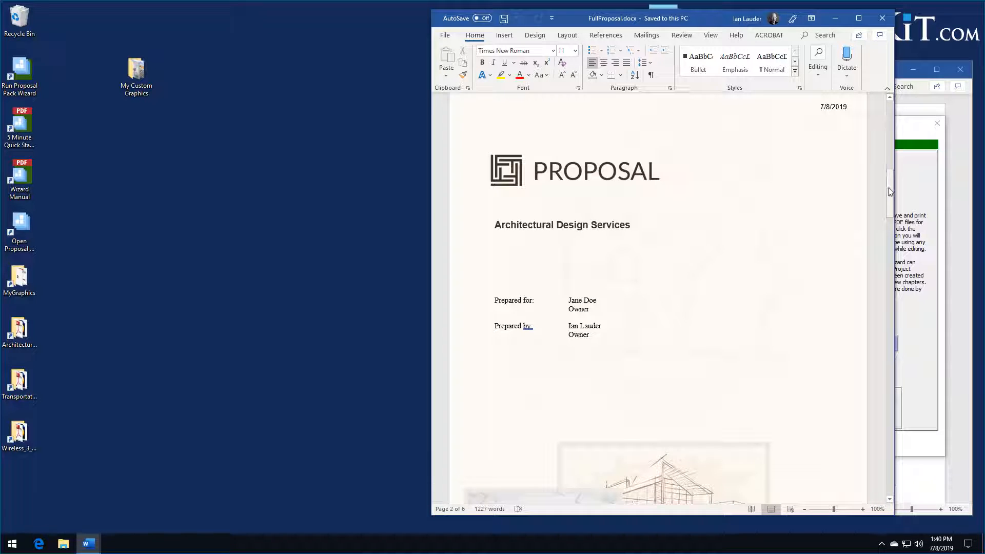
Step: Open the title page's header and footer for editing and select the building sketch and the blueprint picture in turn
left_click_drag(890, 191, 887, 221)
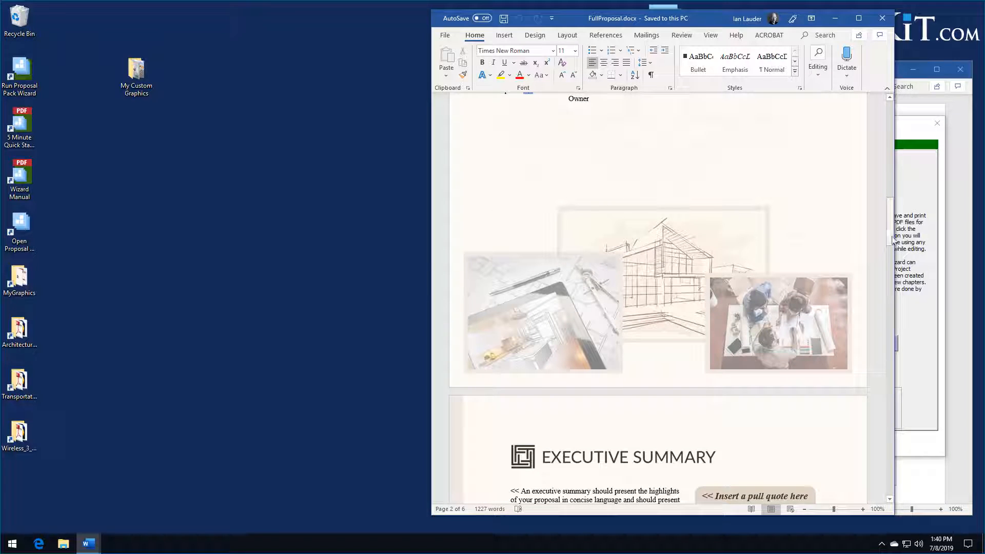
left_click_drag(891, 219, 891, 231)
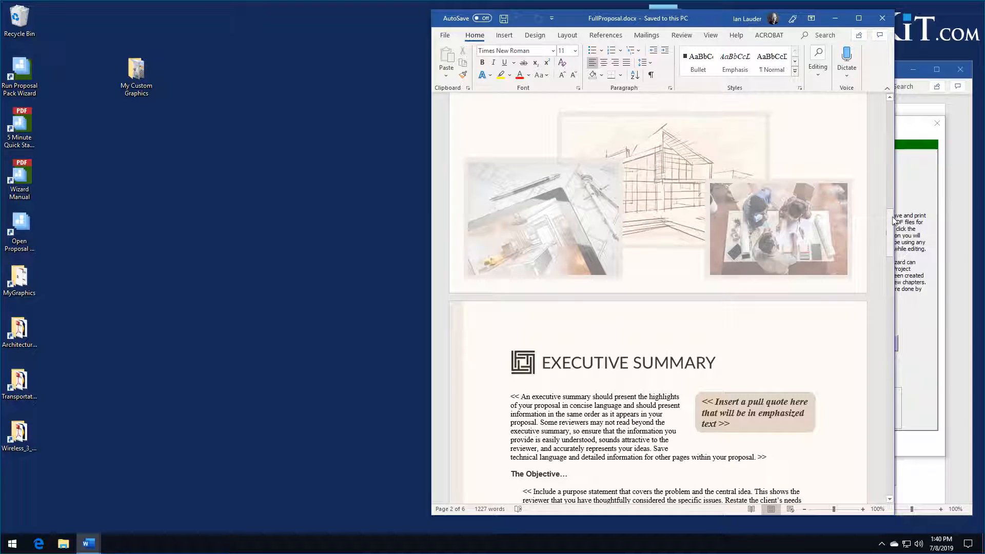
mouse_move(891, 220)
left_mouse_down()
mouse_move(891, 160)
mouse_move(893, 219)
left_mouse_up()
double_click(774, 266)
left_click(770, 297)
left_click(718, 224)
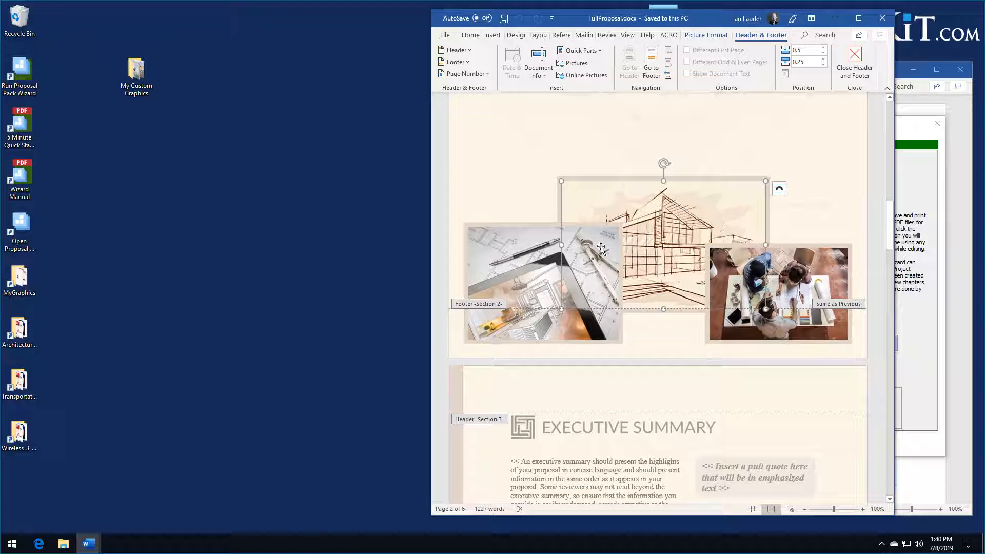
left_click(533, 253)
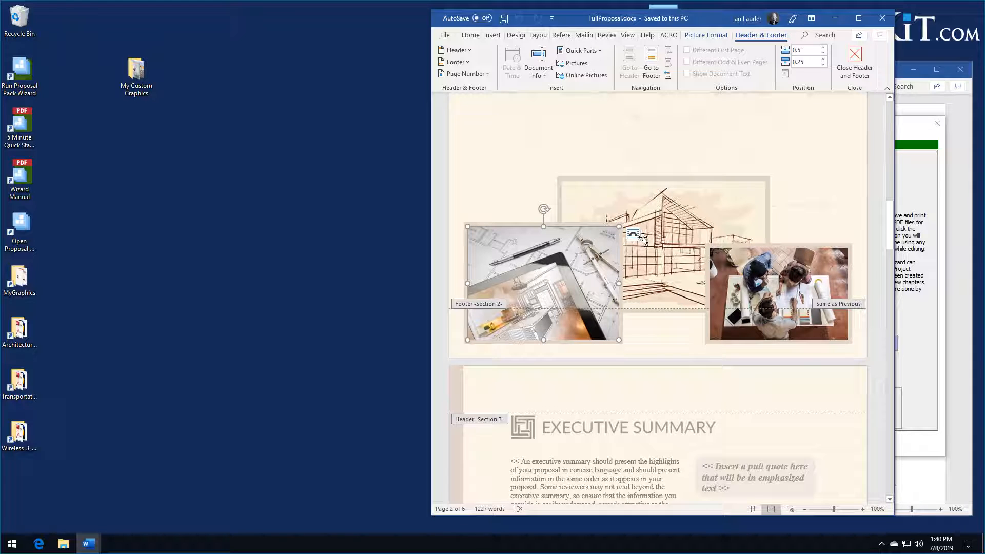
Step: Select the frame shapes behind the three title page pictures one after another
left_click(619, 179)
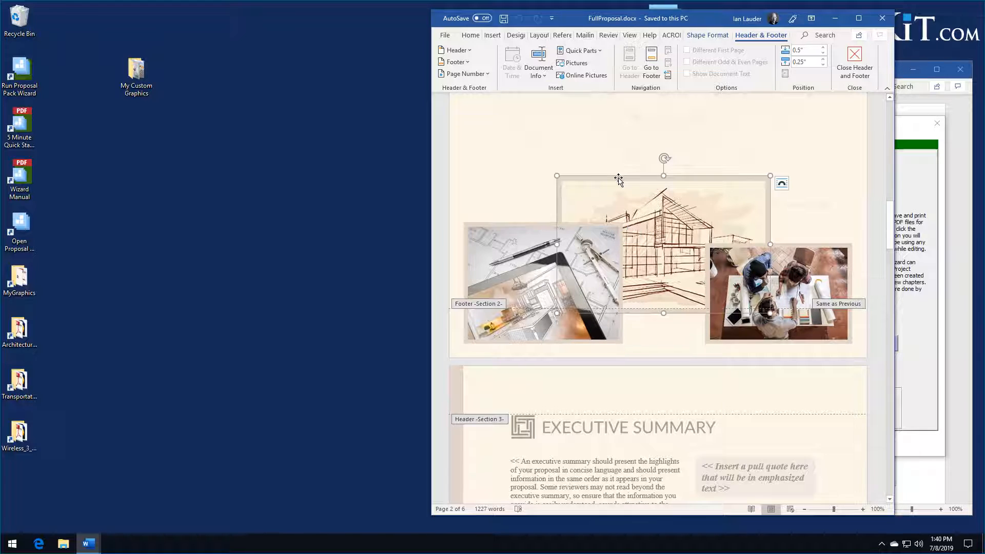
left_click(537, 226)
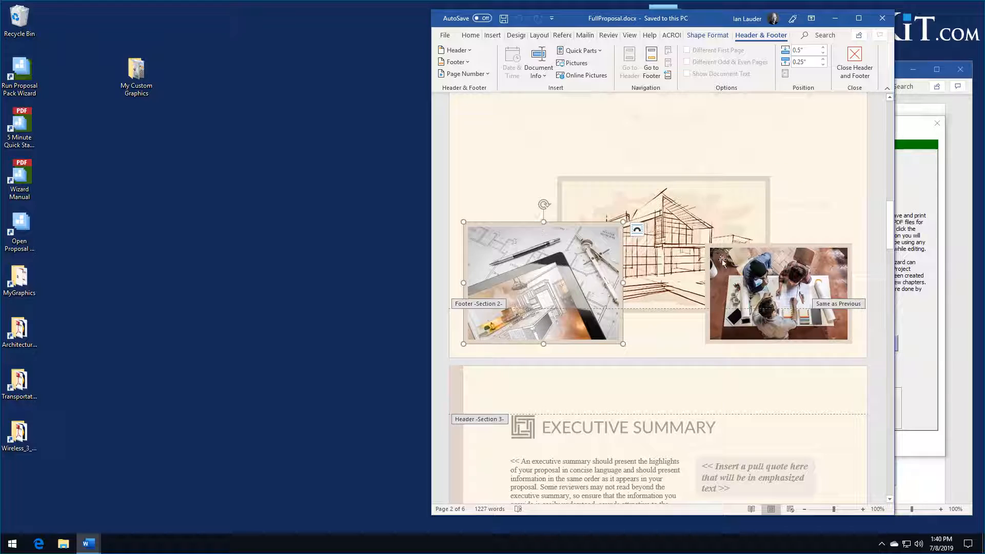
left_click(757, 246)
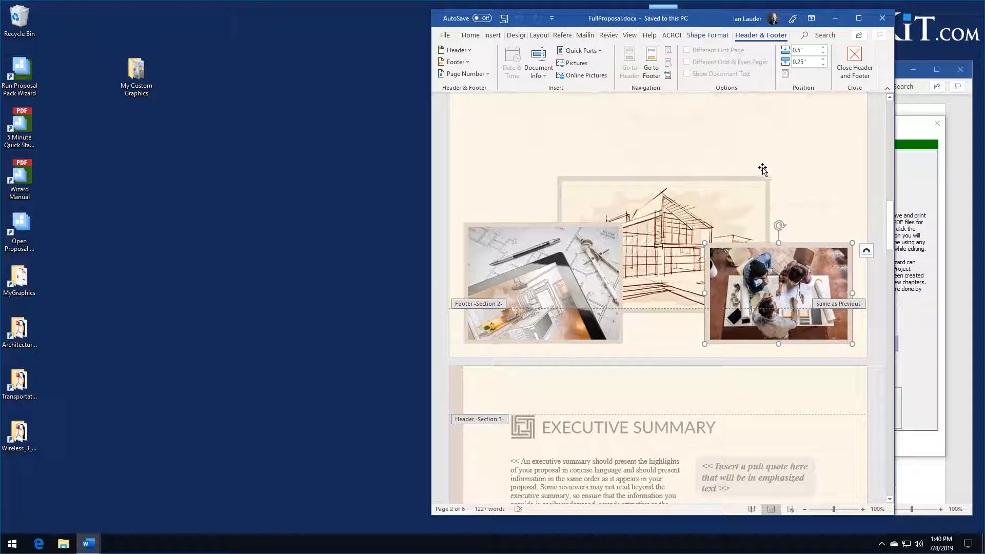
Step: Select the title page's full-page background image and the meeting picture to check them as separate objects
left_click(815, 190)
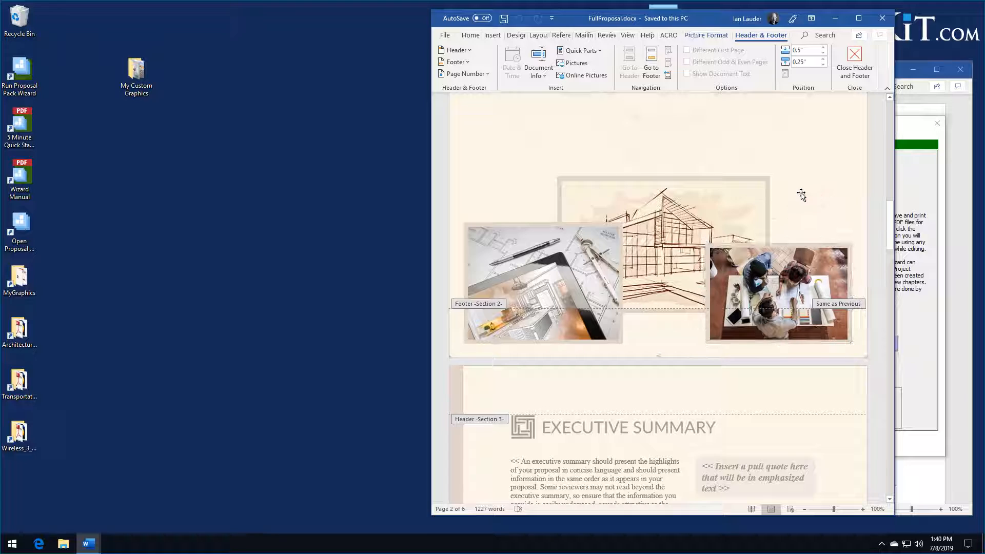
mouse_move(891, 215)
left_mouse_down()
mouse_move(890, 197)
mouse_move(890, 211)
left_mouse_up()
left_click(809, 308)
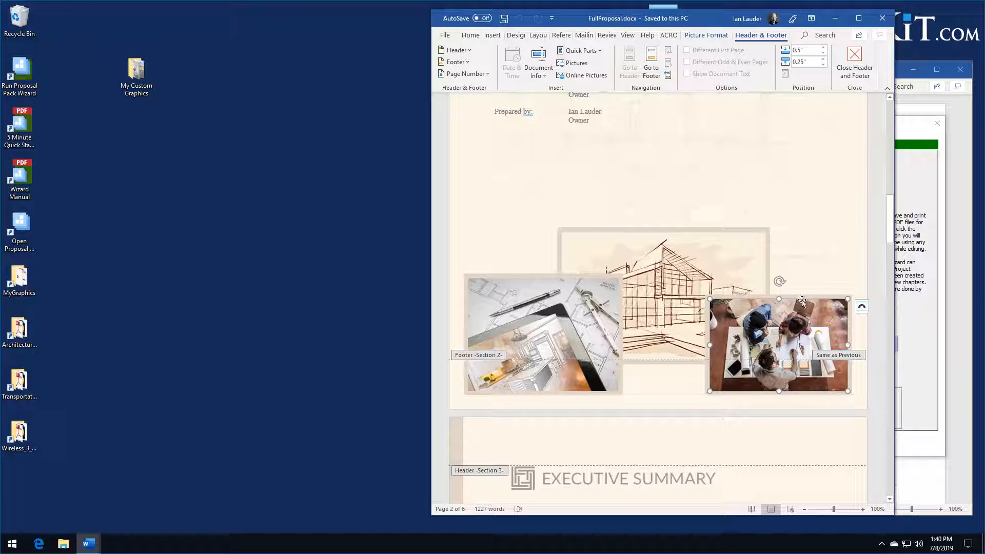
left_click(829, 266)
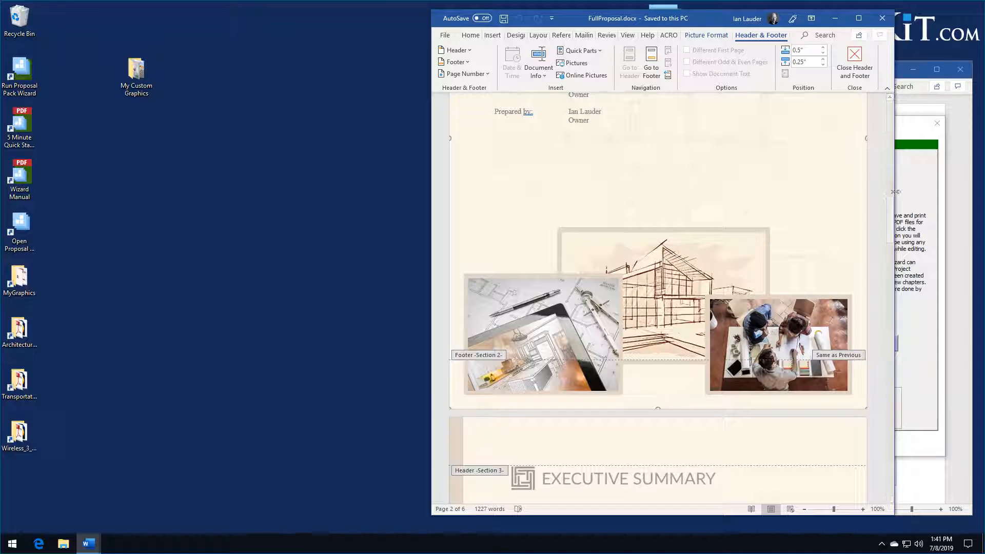
Step: Examine the header, footer and background graphics from the title page through the cost summary page, and exit header and footer editing
left_click_drag(889, 211, 898, 258)
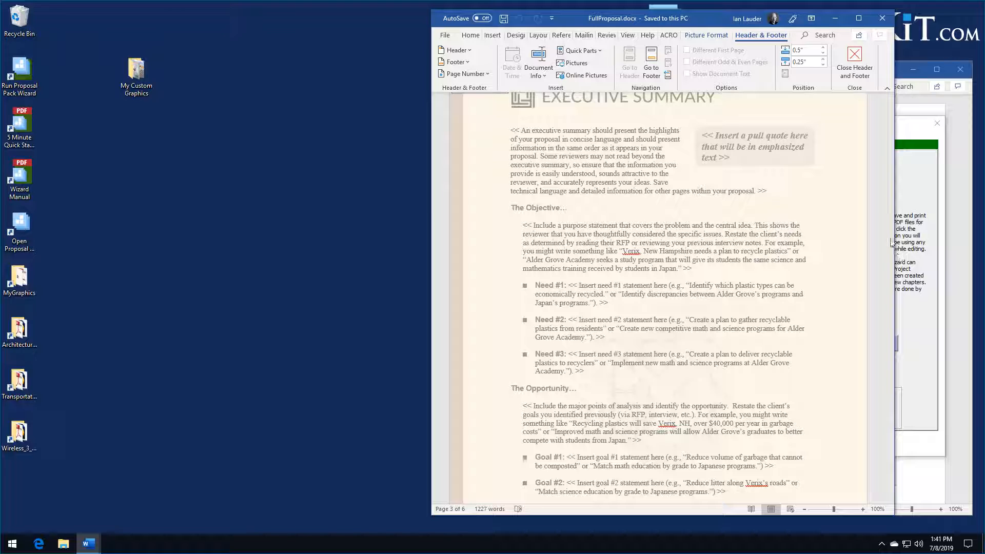
left_click_drag(890, 276, 889, 220)
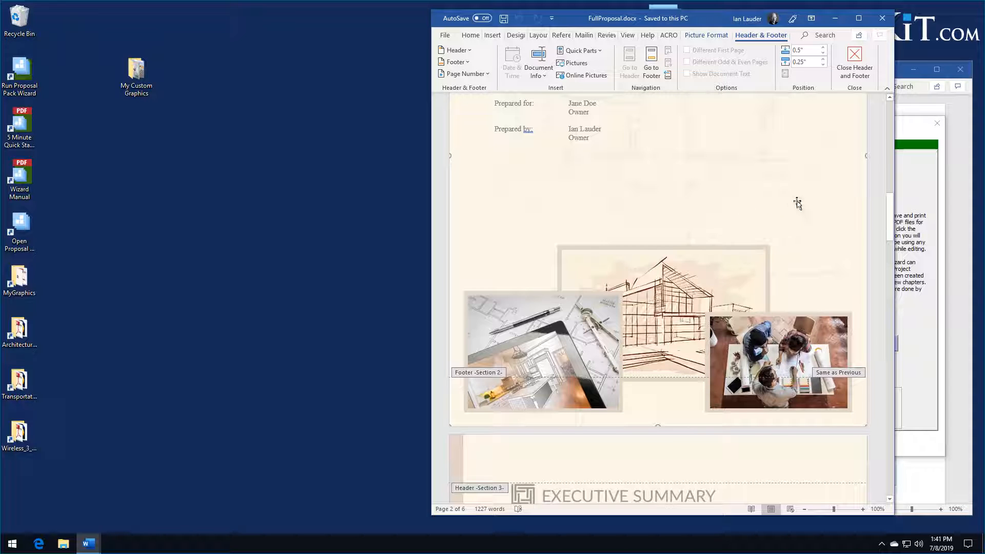
left_click_drag(890, 205, 890, 179)
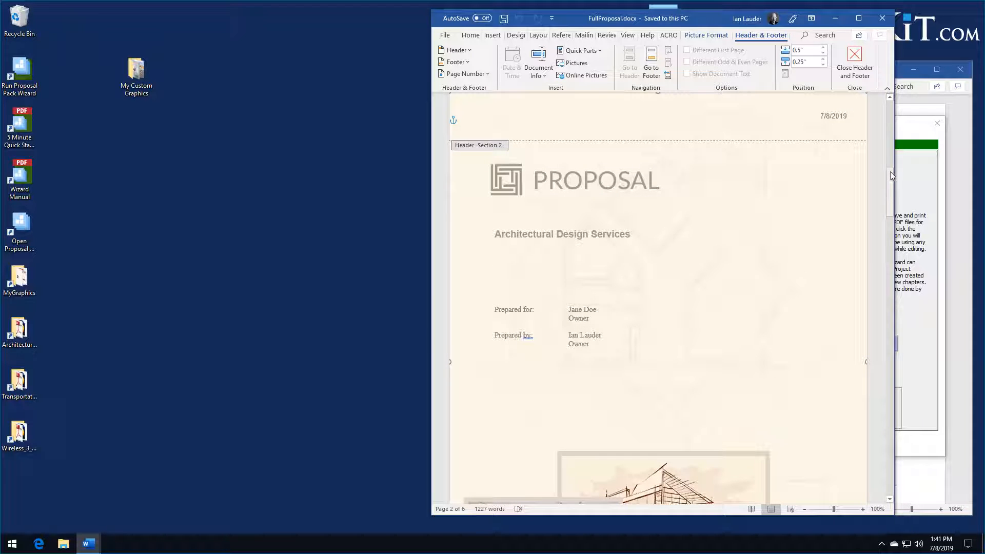
left_click_drag(891, 185, 894, 410)
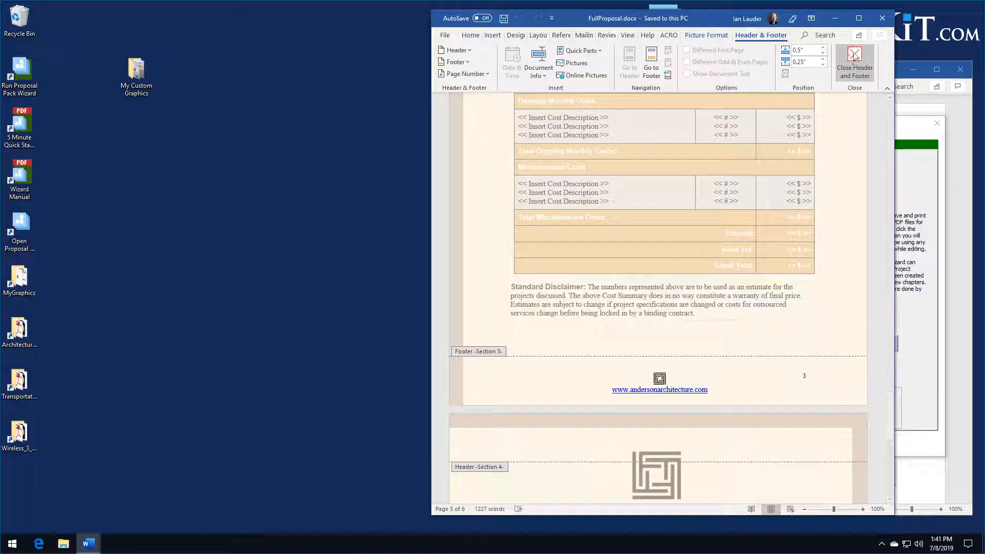
left_click(854, 62)
Step: Open the back page's footer for editing and select the floor plan watermark image
left_click_drag(897, 195, 909, 471)
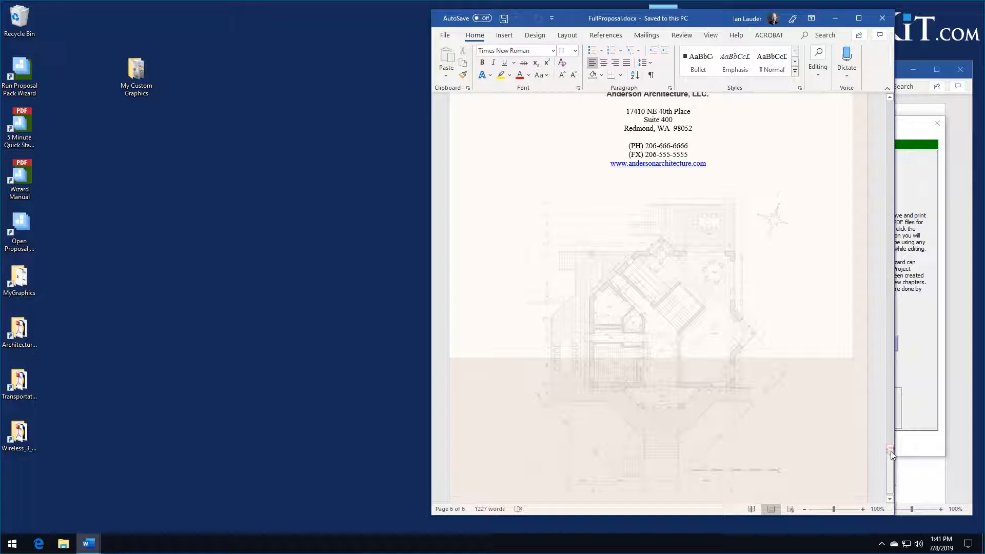
scroll(882, 461, "down", 1)
double_click(778, 481)
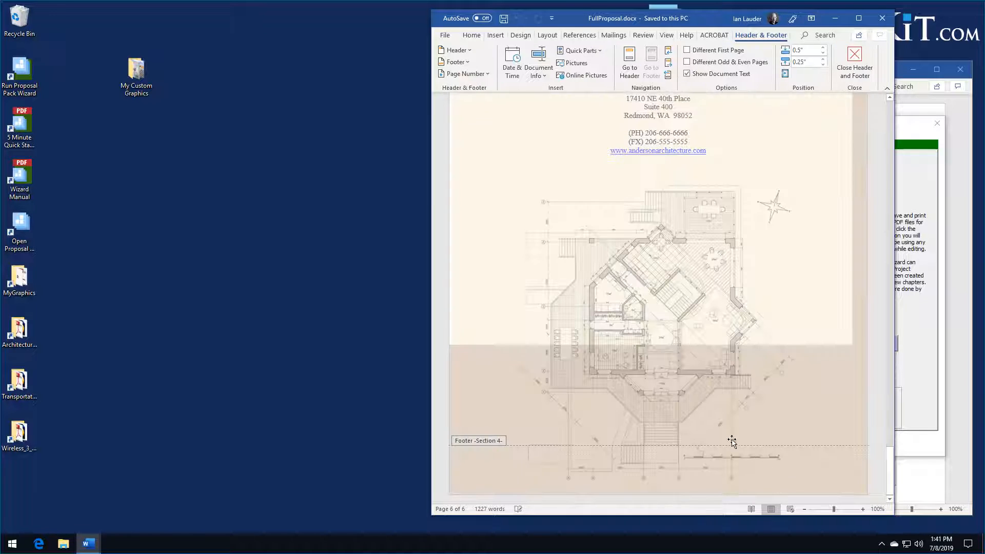
left_click(701, 383)
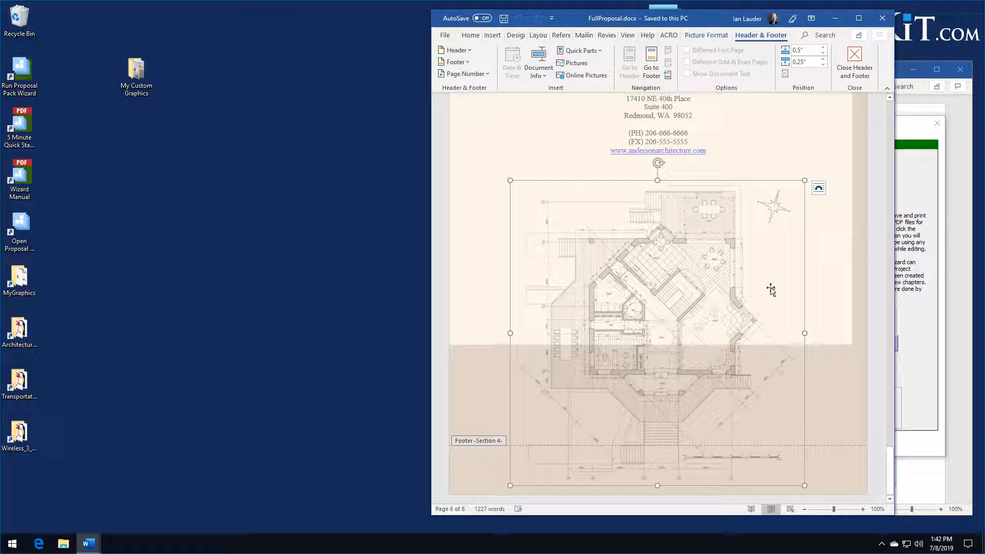
Step: Exit header and footer editing, and close the proposal document and the project documents window
left_click(854, 58)
left_click(880, 19)
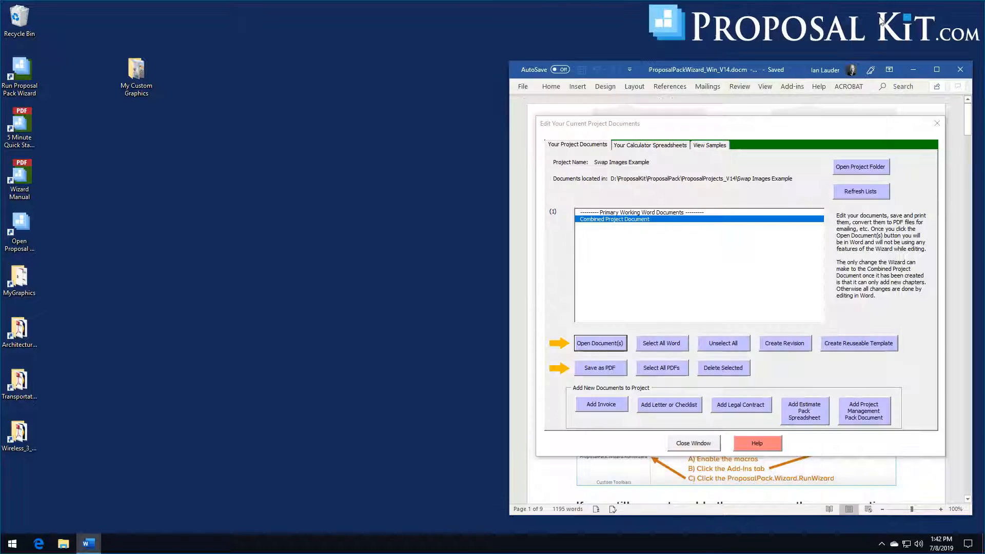
left_click(687, 444)
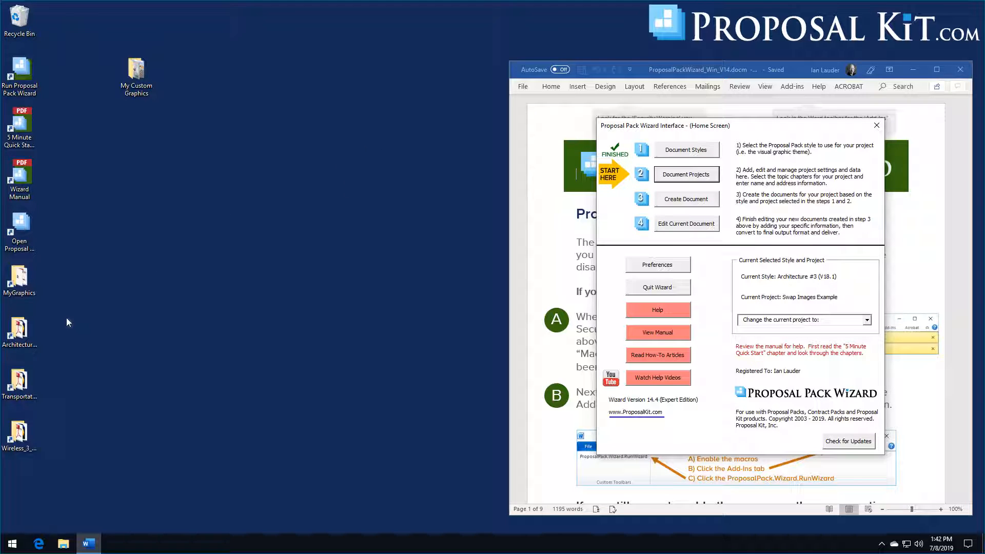
Step: Open the Architecture_3_v18 folder from the desktop in File Explorer and go into its Graphics subfolder
double_click(18, 330)
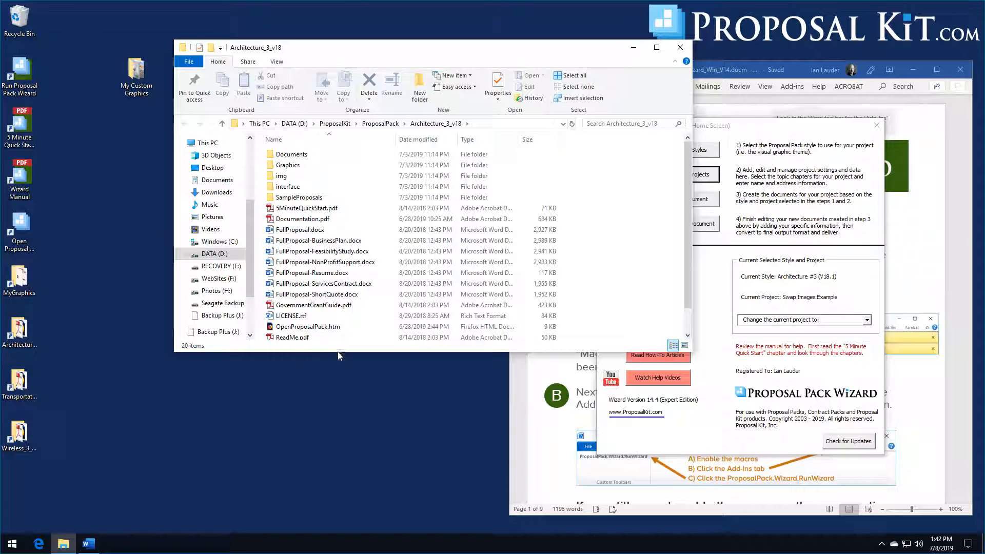
left_click_drag(338, 352, 349, 409)
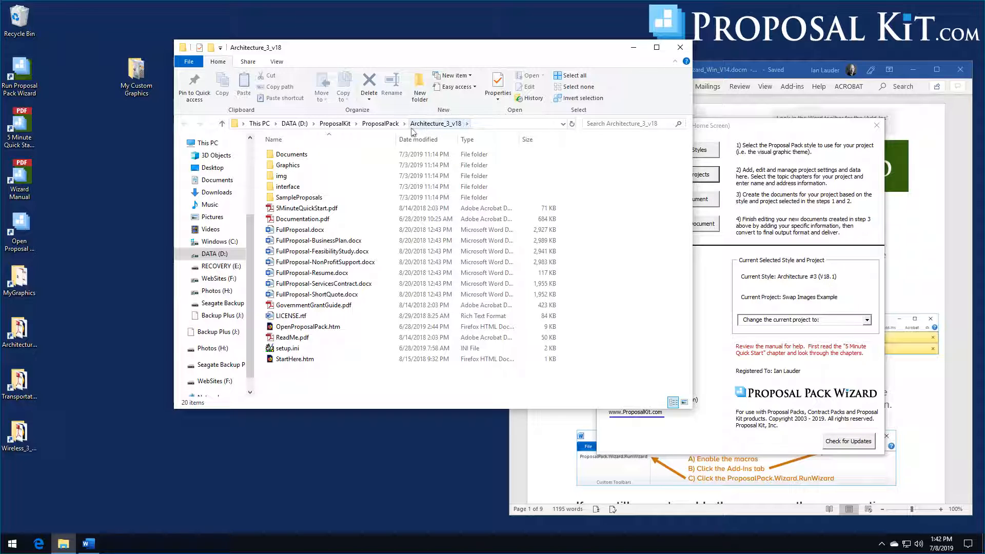
double_click(287, 166)
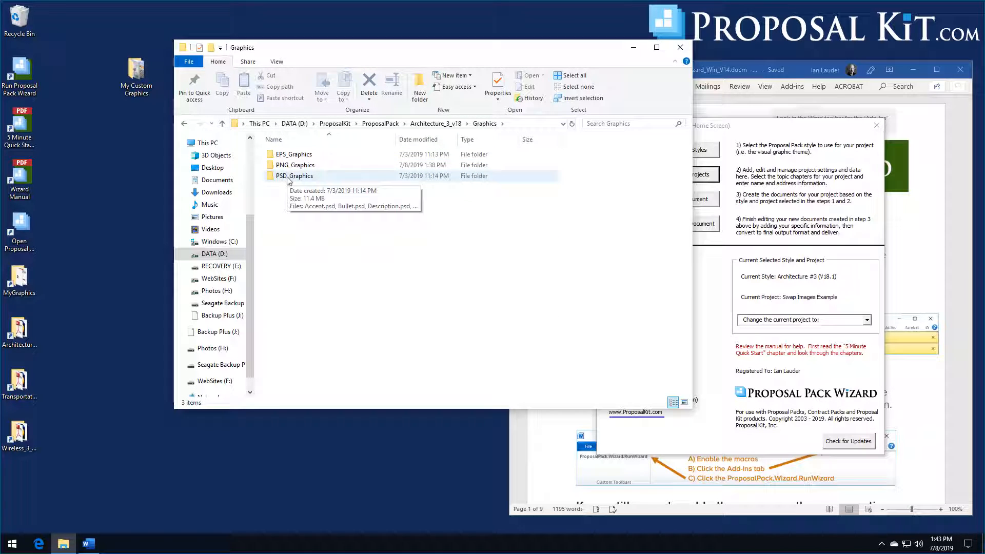
Step: Open the PNG_Graphics folder and enlarge its window to display all the style's image files
left_click(287, 176)
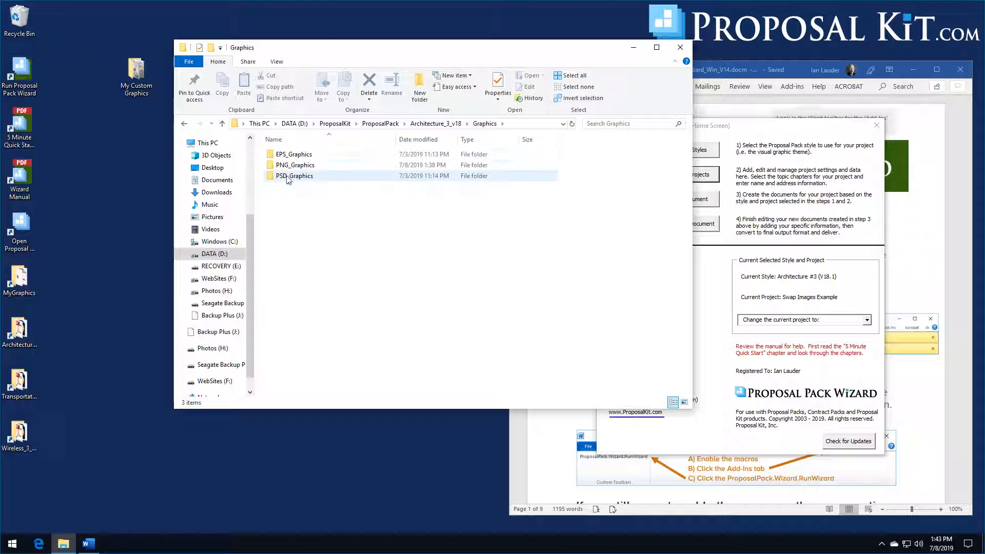
left_click(298, 169)
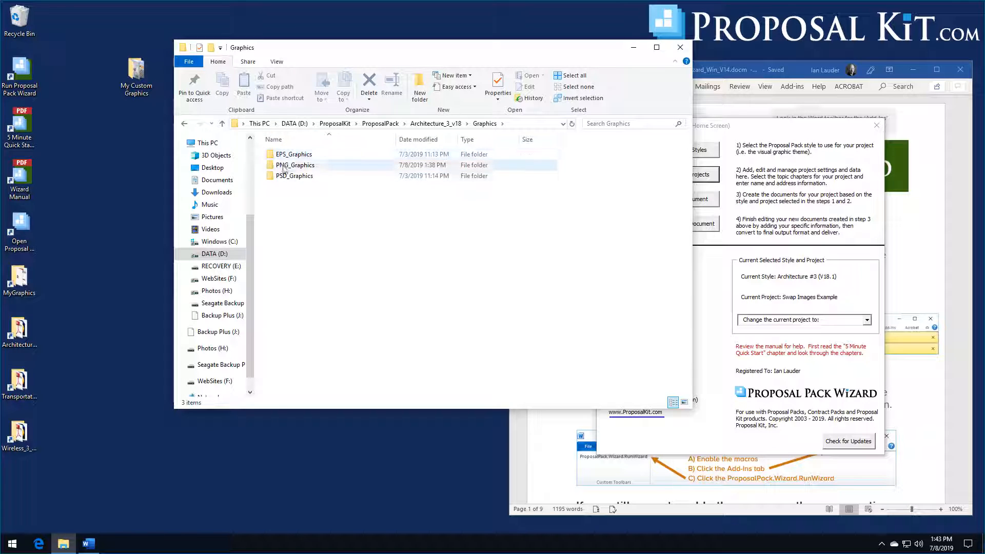
left_click(298, 175)
left_click(302, 170)
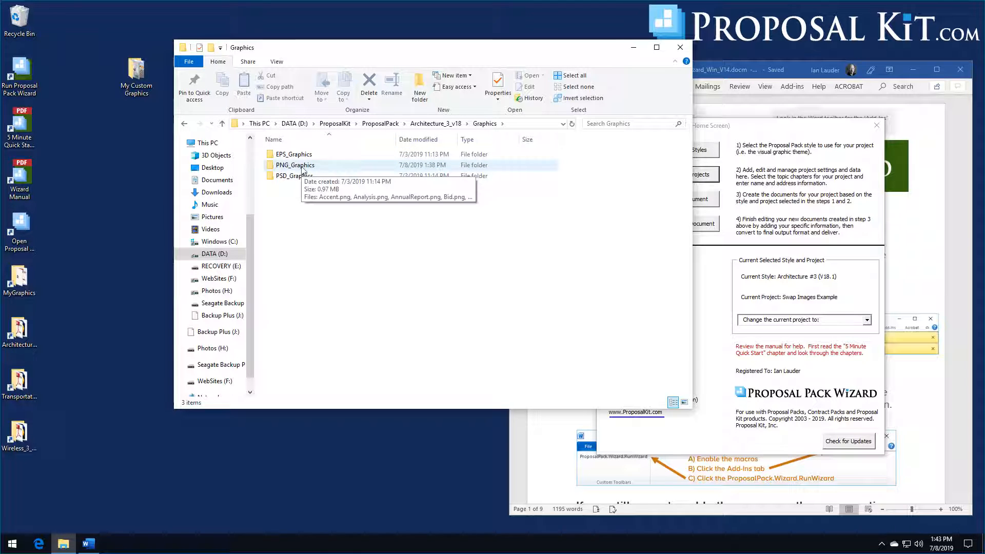
double_click(302, 165)
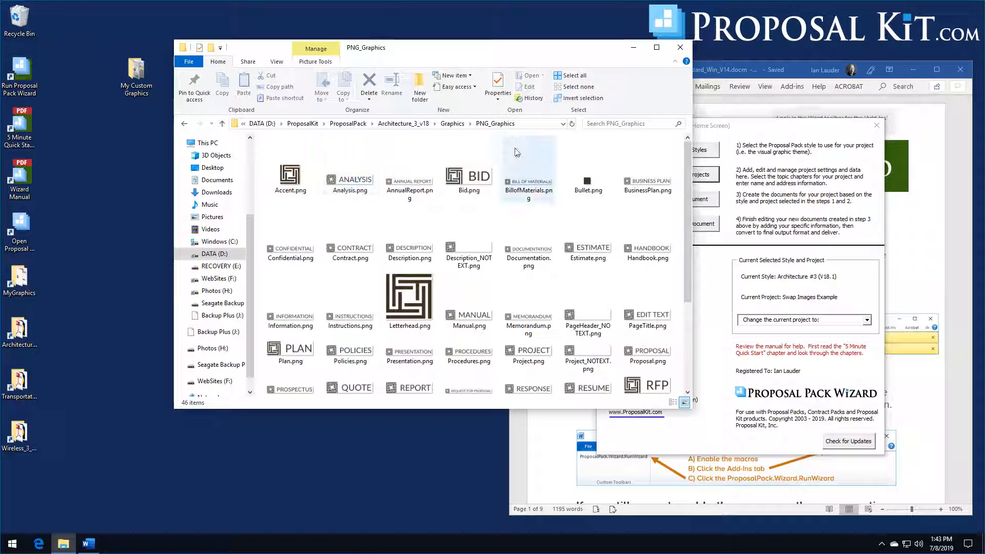
left_click_drag(521, 51, 525, 26)
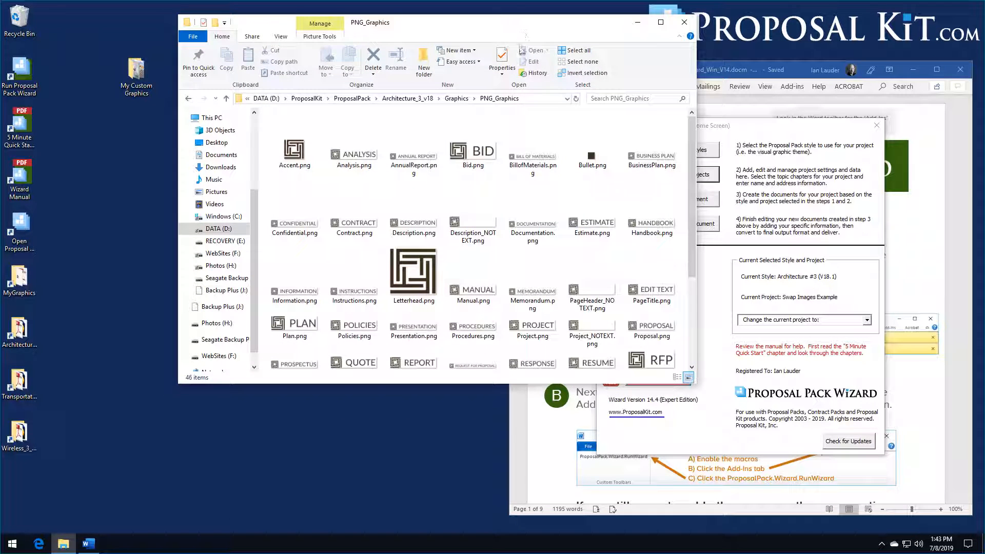
left_click_drag(520, 383, 535, 522)
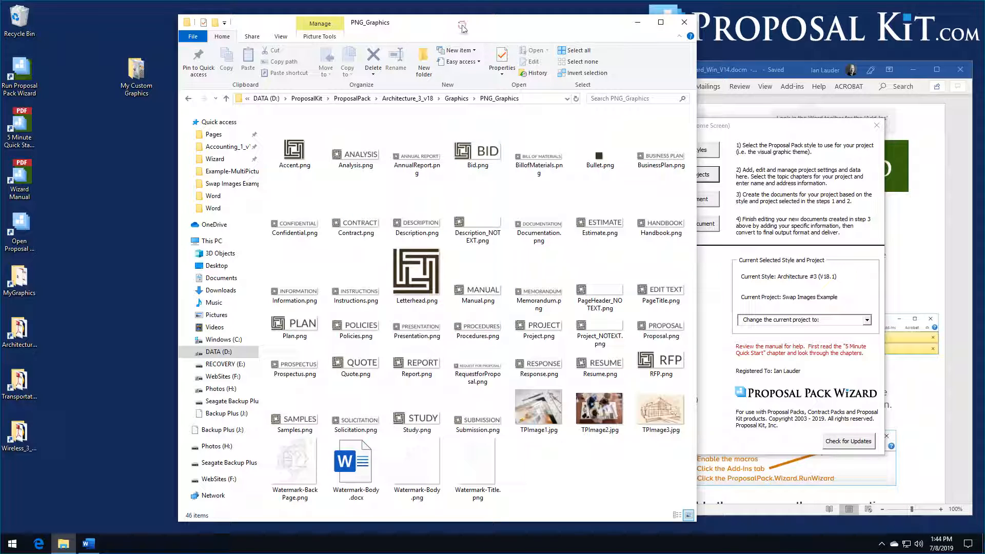
Step: Move the Architecture images window aside and open the Transportation_7_v18 folder's PNG_Graphics images beside it
left_click_drag(461, 28, 707, 28)
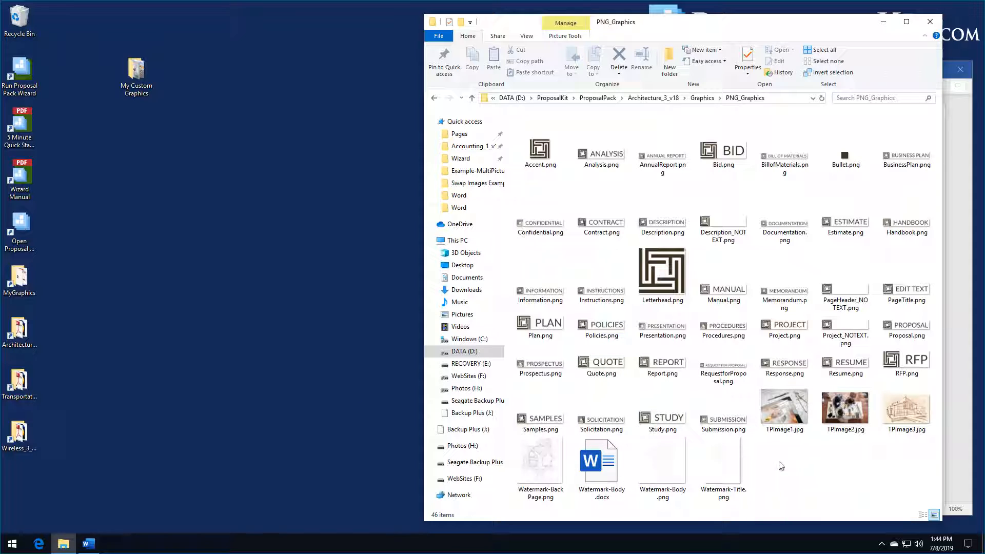
left_click(18, 385)
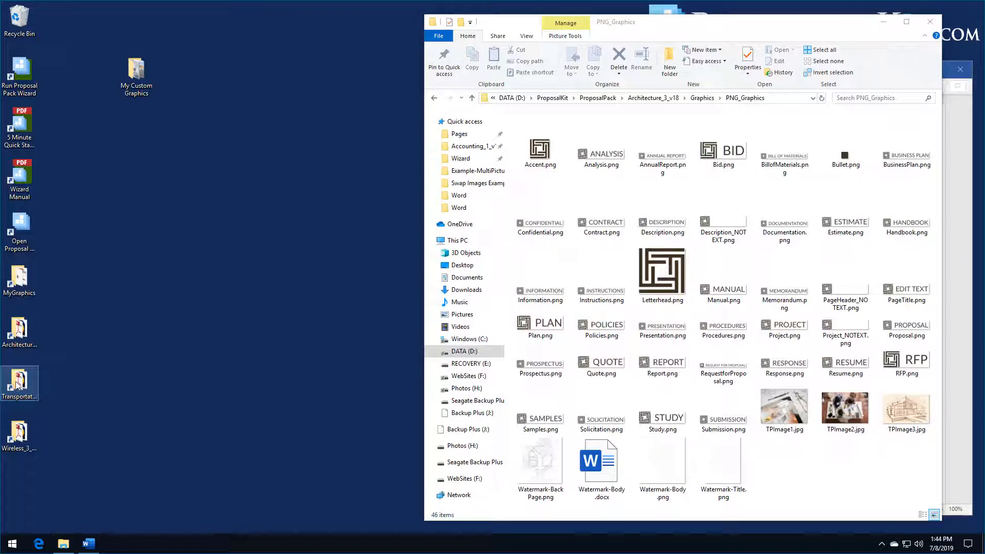
double_click(18, 385)
left_click_drag(587, 11, 156, 15)
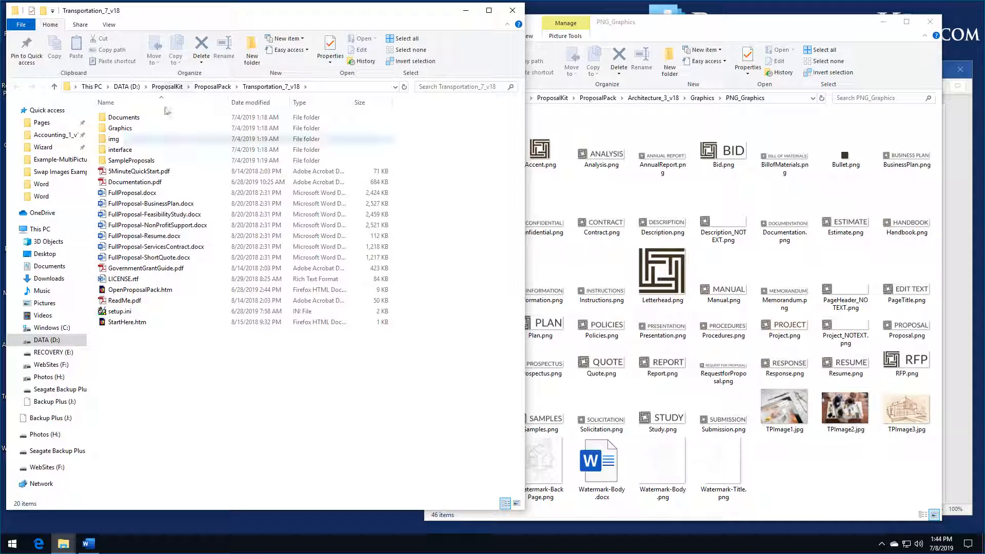
double_click(121, 128)
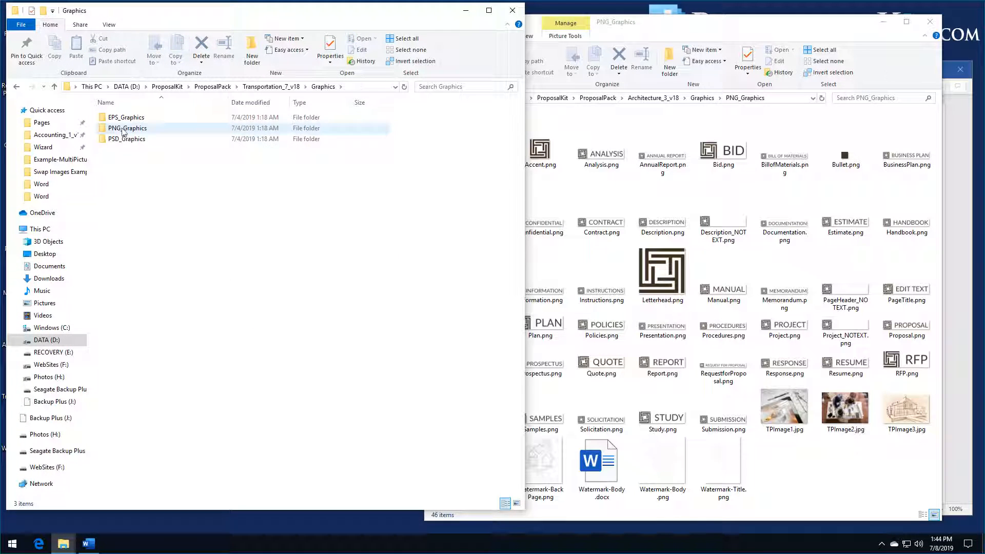
double_click(122, 128)
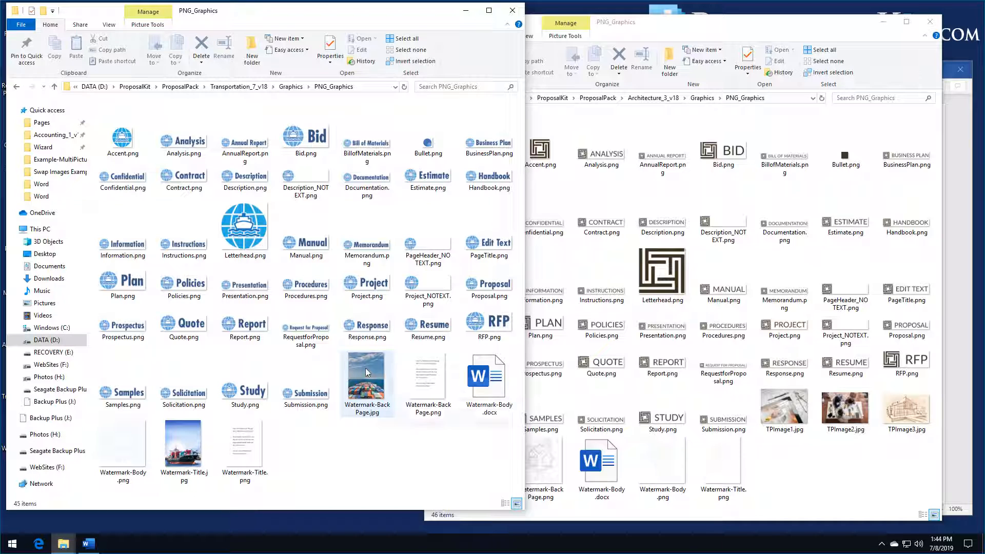
mouse_move(368, 373)
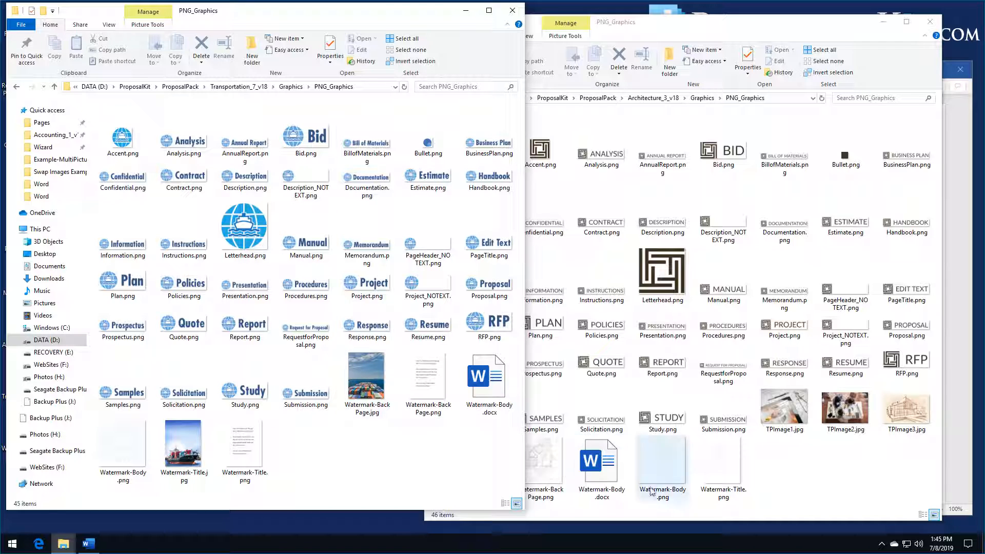
Step: Compare the watermark image files of the Architecture and Transportation styles, and close the Transportation images window
left_click(792, 475)
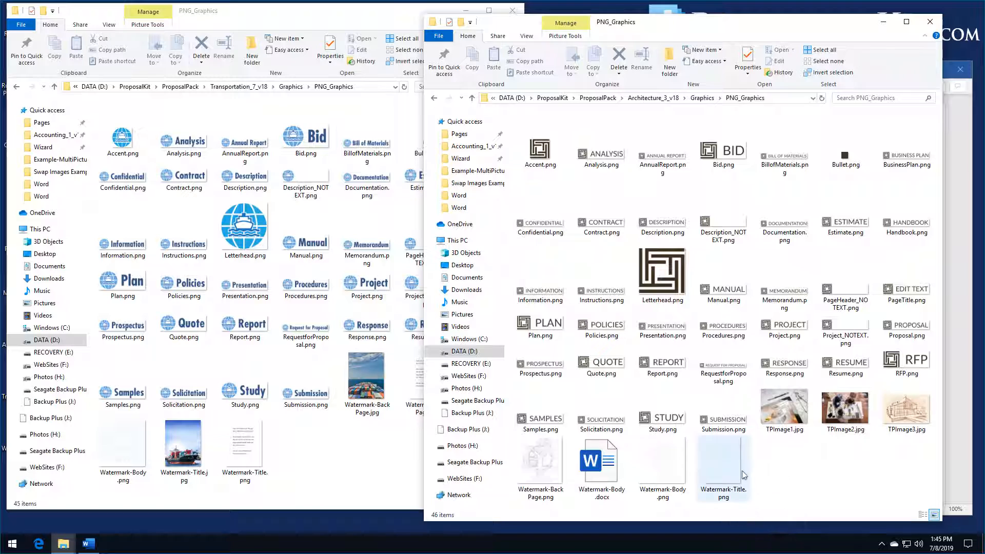
mouse_move(727, 462)
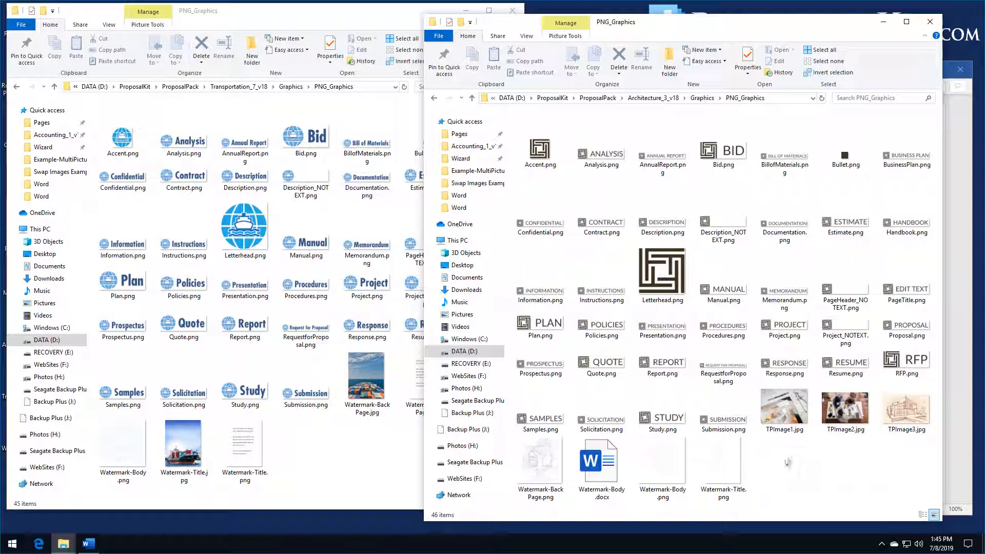
left_click(351, 455)
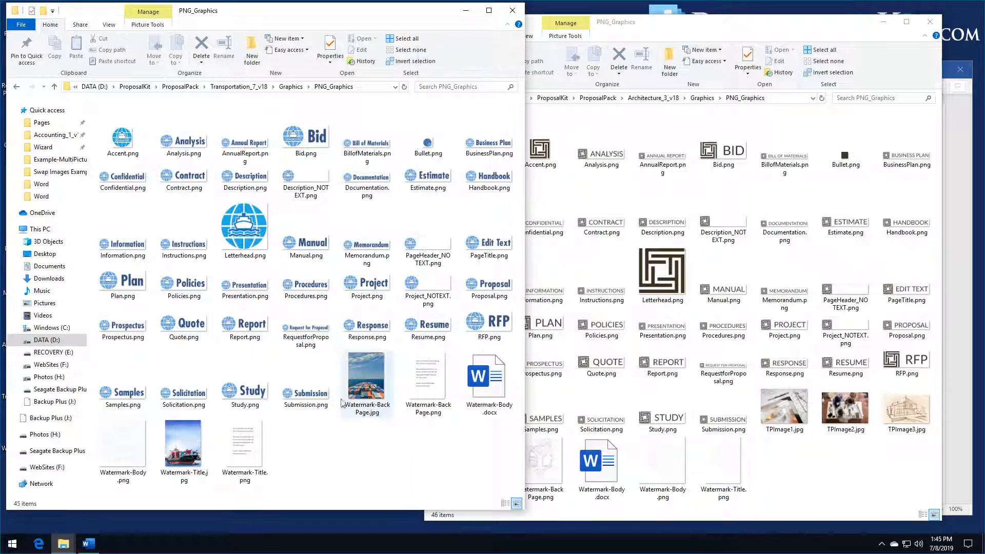
left_click(512, 11)
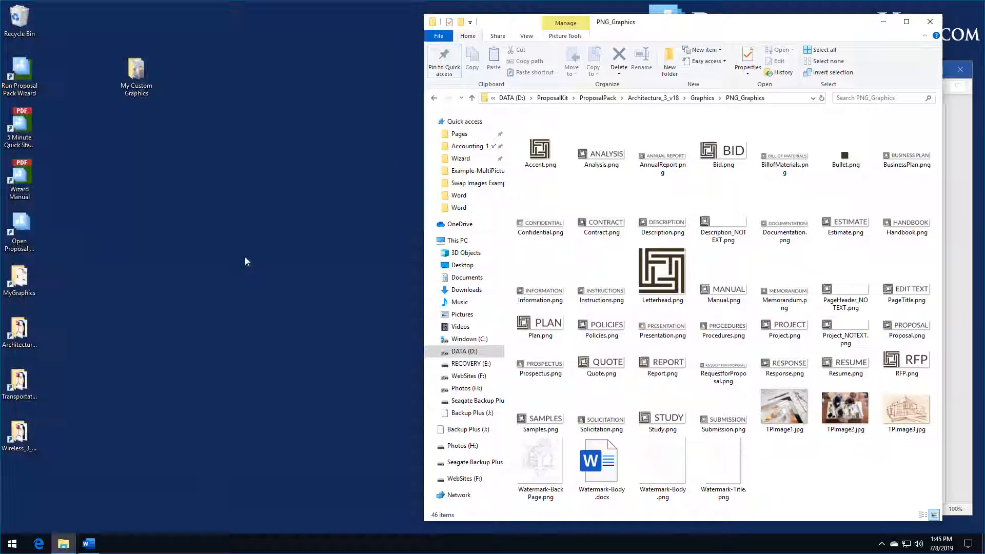
Step: Open the Wireless_3_v18 folder's PNG_Graphics images from the desktop, examine its watermark files, and close the window
left_click(19, 437)
double_click(19, 437)
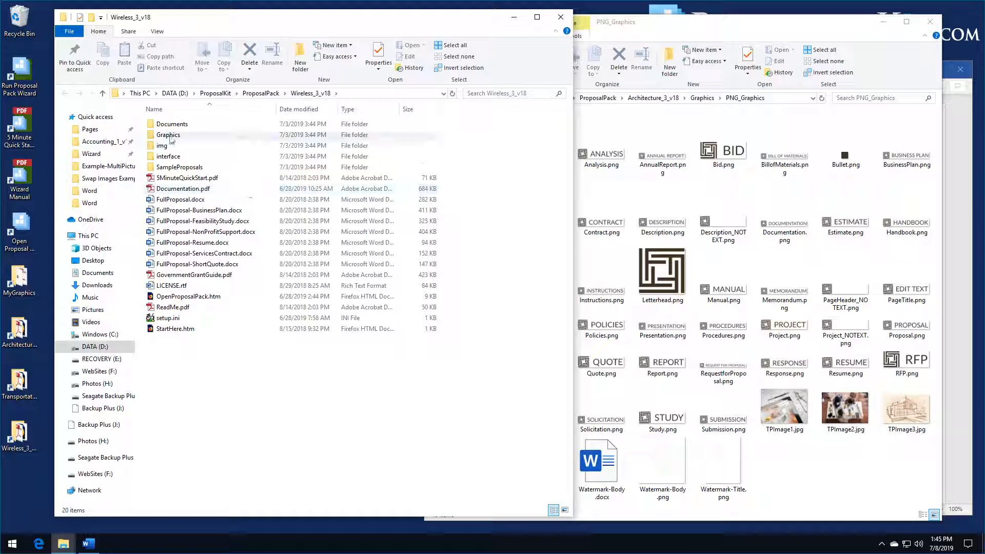
double_click(171, 135)
double_click(171, 135)
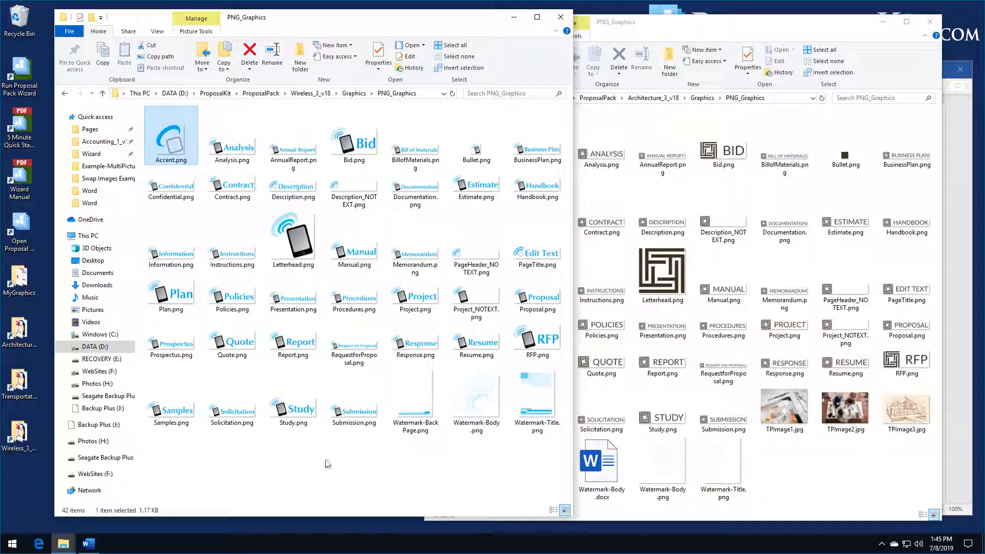
left_click(467, 478)
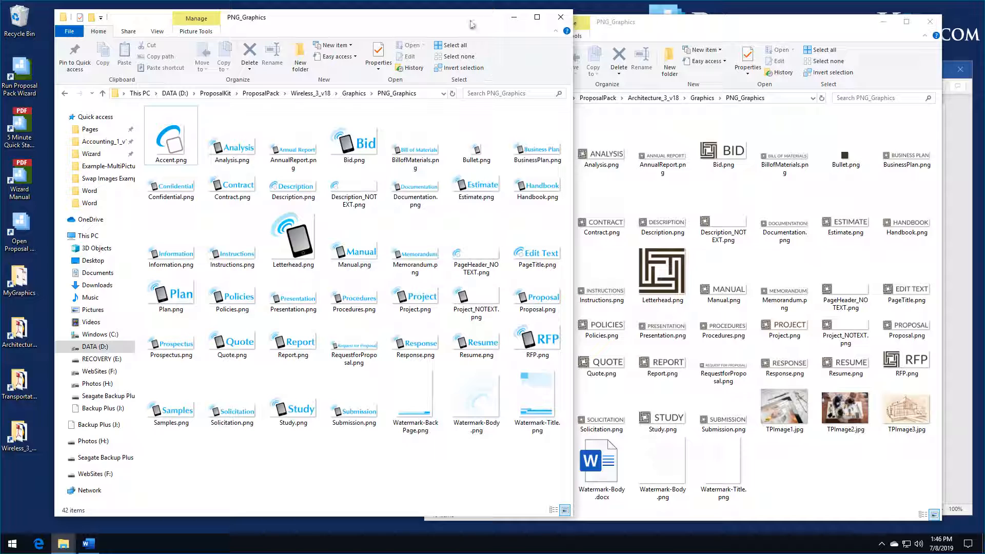
left_click(560, 18)
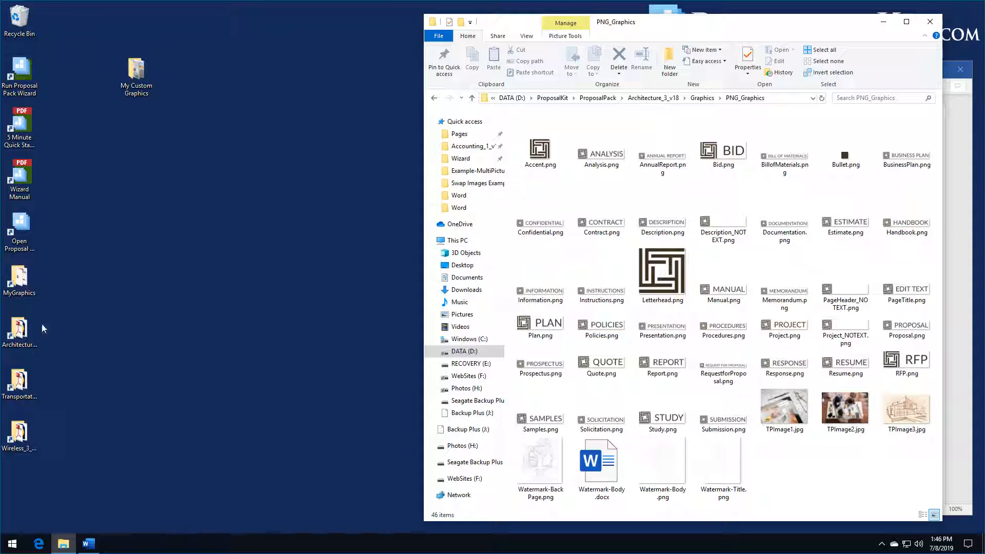
Step: Open the MyGraphics folder, close the Architecture images window, and examine the Example-UsingLogo folder before returning to MyGraphics
double_click(19, 283)
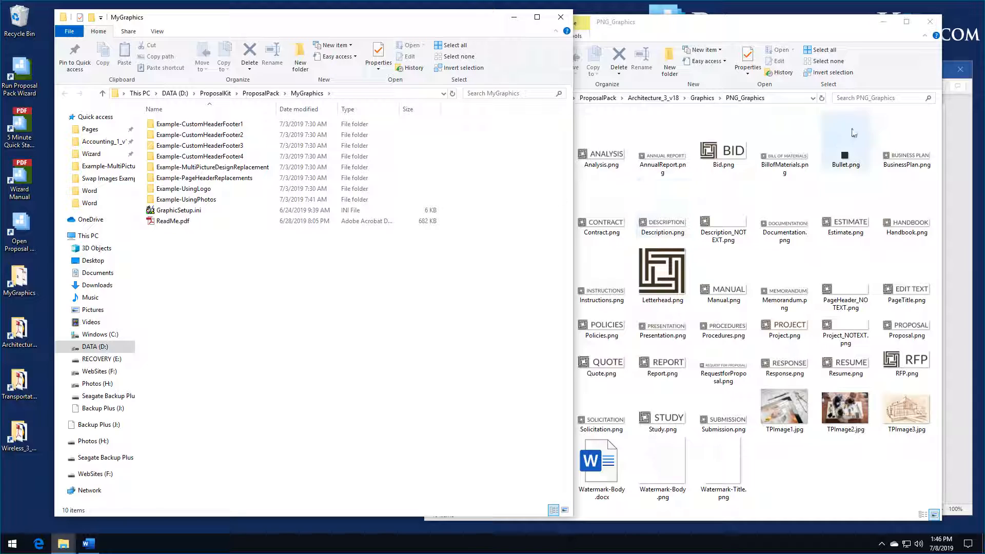
left_click(927, 23)
left_click_drag(410, 18, 566, 32)
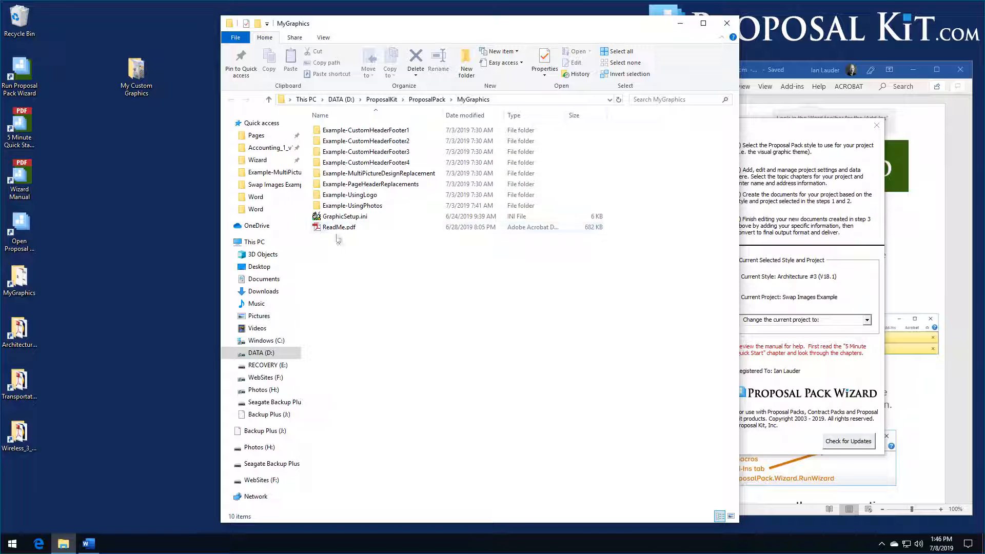
double_click(350, 195)
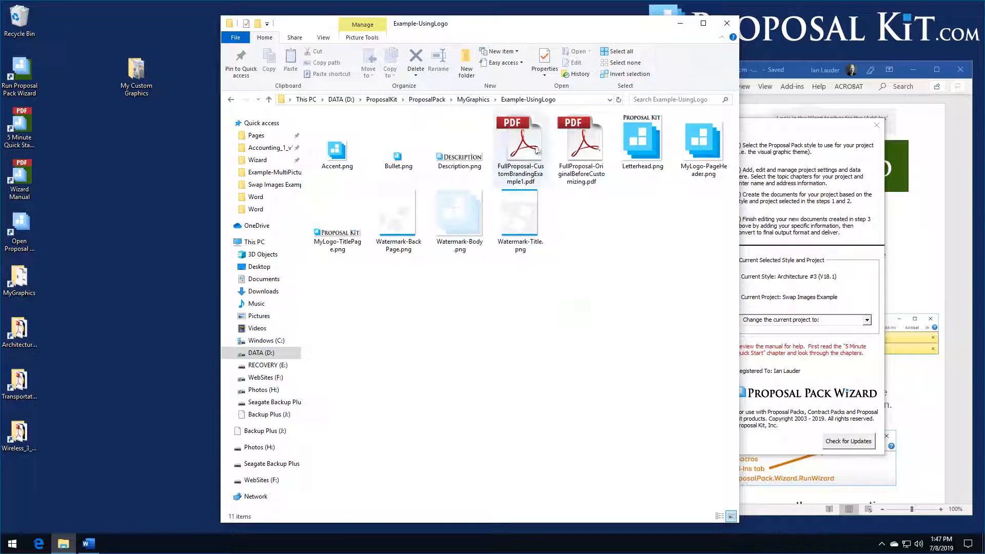
left_click(468, 99)
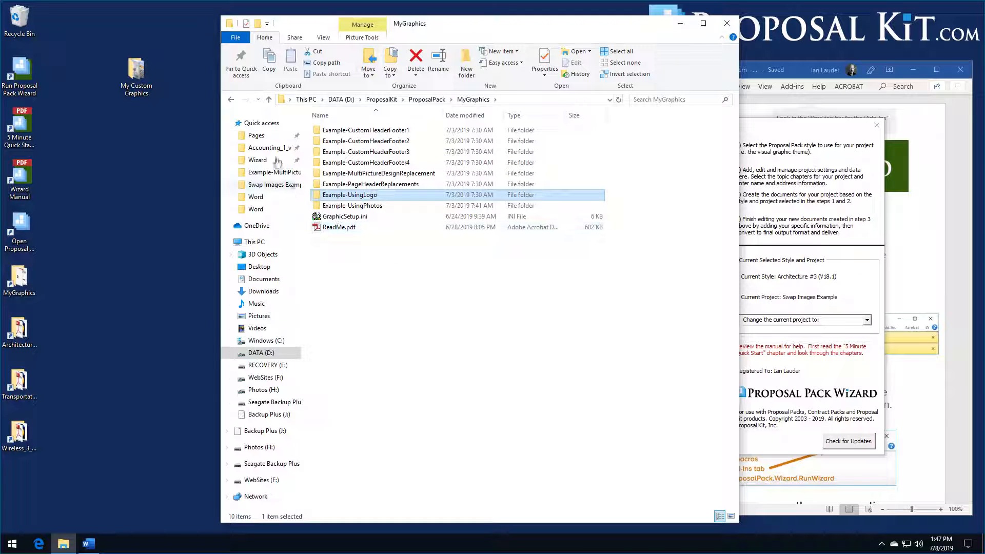
Step: Open the My Custom Graphics folder from the desktop and arrange its window as the only folder open beside the wizard
double_click(135, 75)
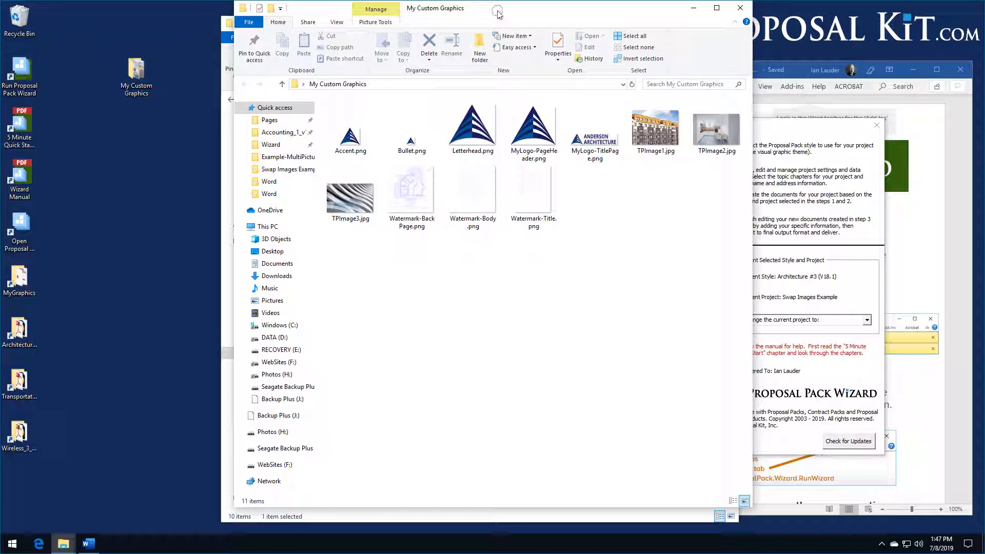
left_click_drag(497, 12, 324, 26)
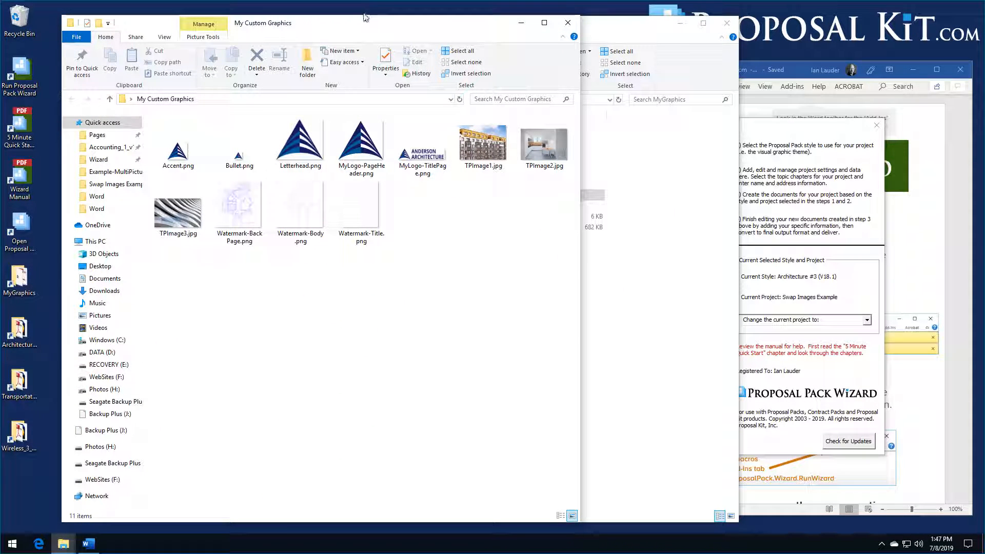
left_click_drag(364, 17, 395, 164)
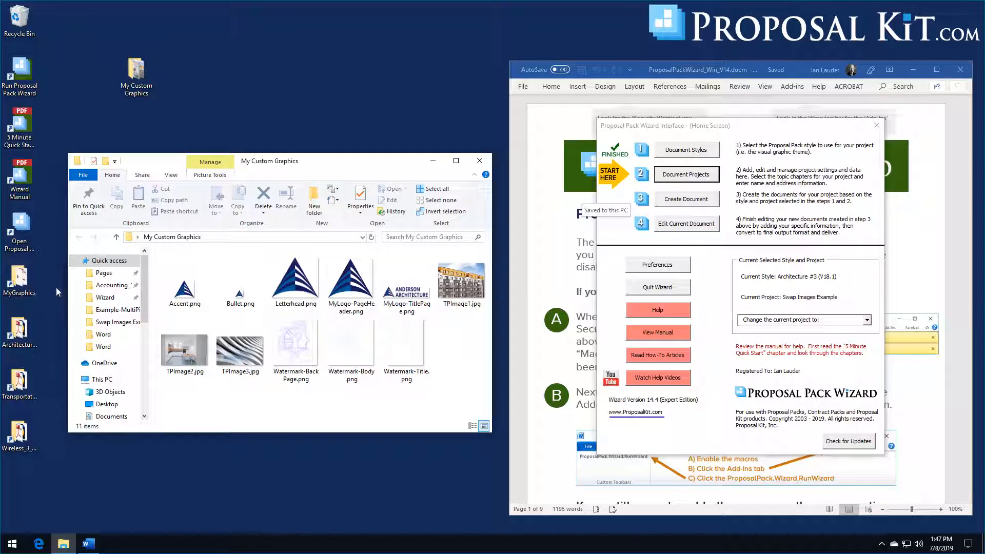
Step: Open the Architecture_3_v18 PNG_Graphics folder beside My Custom Graphics and compare the original and custom image files
double_click(19, 333)
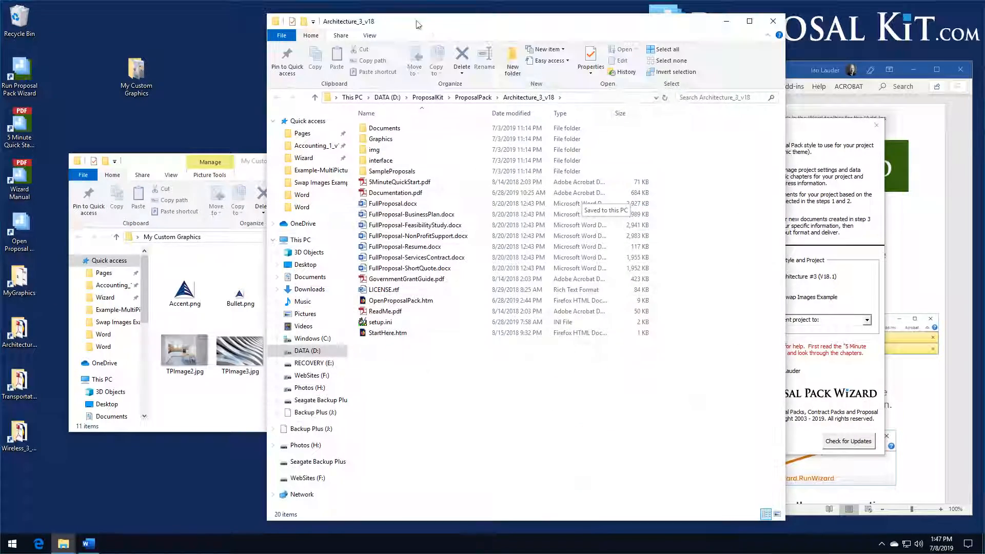
left_click_drag(416, 24, 607, 22)
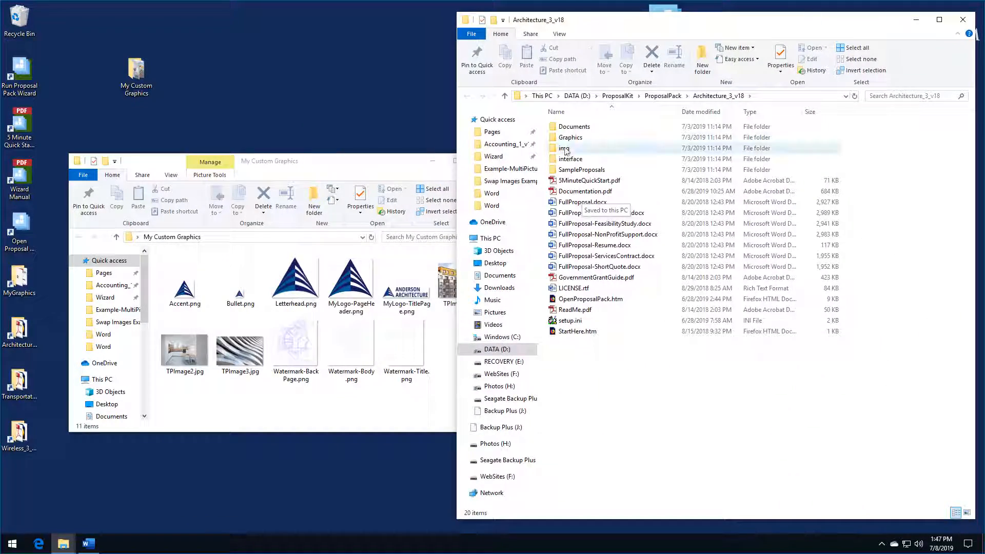
double_click(568, 137)
left_click(575, 139)
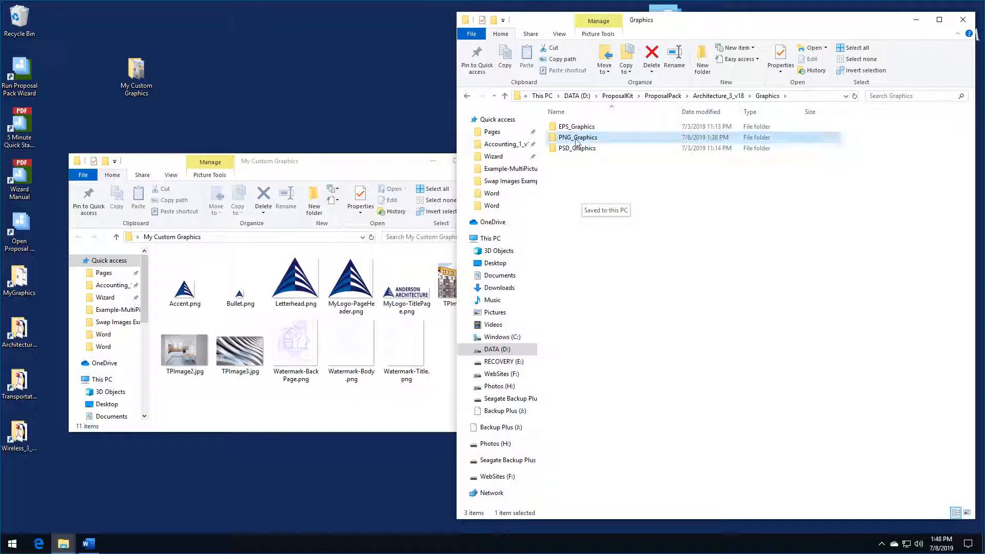
double_click(576, 139)
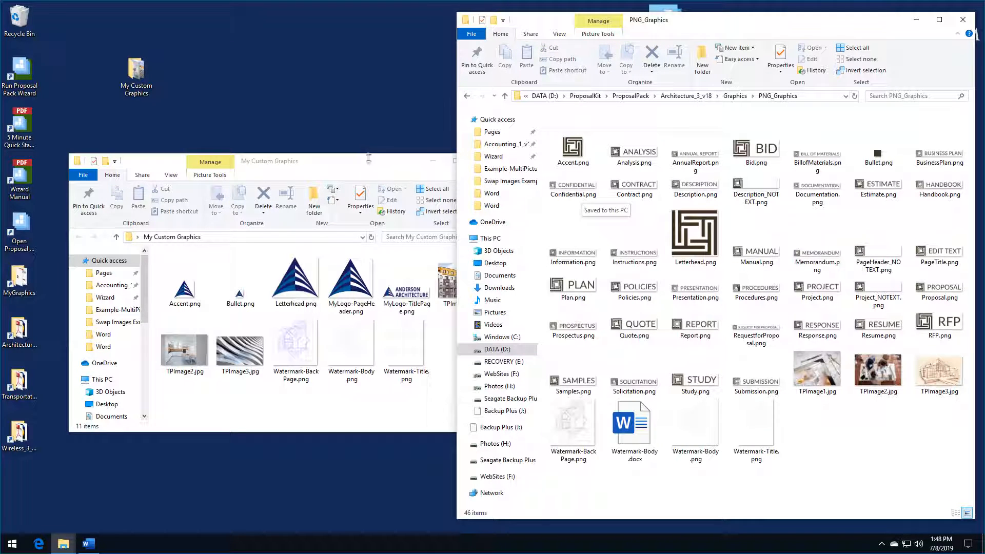
left_click_drag(369, 158, 312, 126)
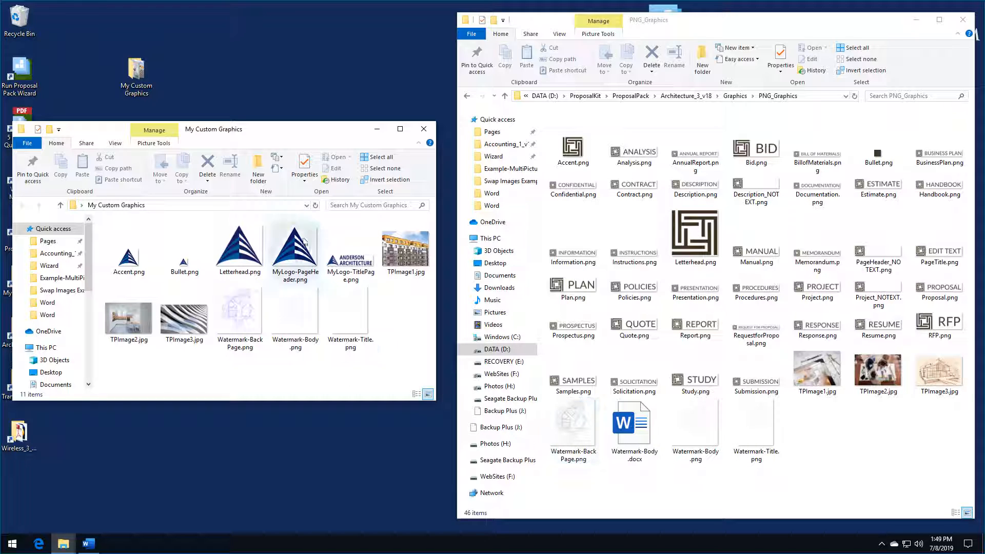
mouse_move(277, 130)
left_mouse_down()
mouse_move(286, 138)
mouse_move(279, 119)
left_mouse_up()
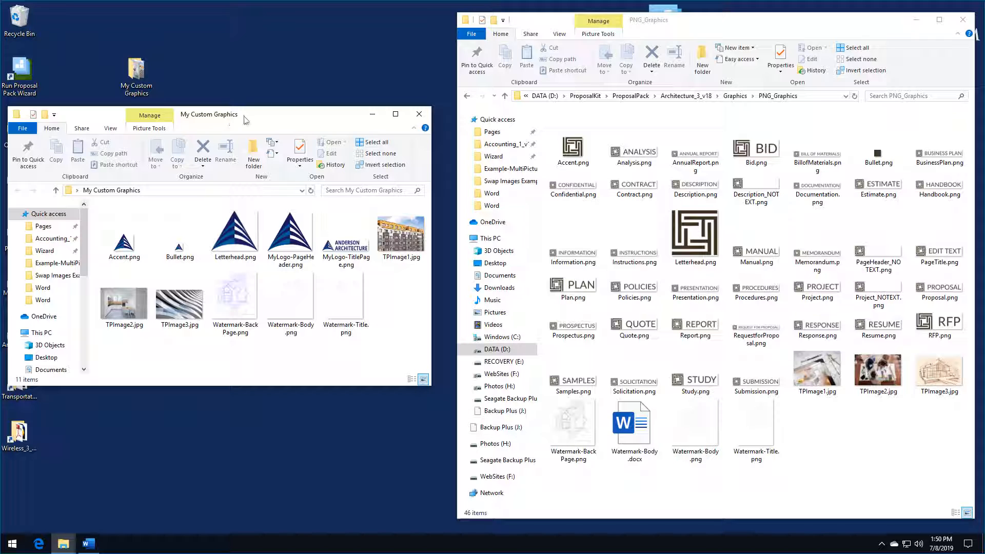
Step: Close the Architecture images window and open the MyGraphics folder below the My Custom Graphics window
left_click_drag(245, 119, 446, 56)
left_click(963, 19)
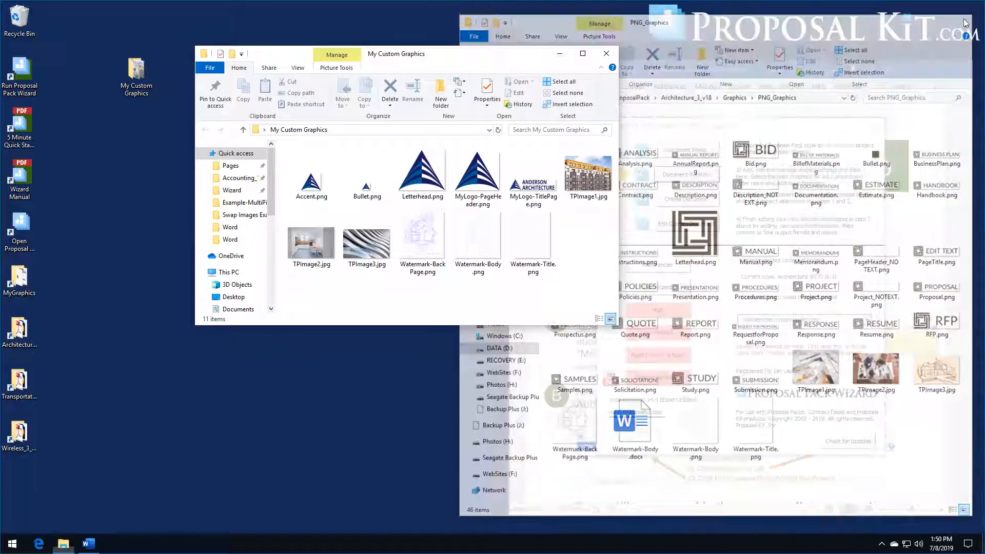
left_click_drag(506, 60, 523, 32)
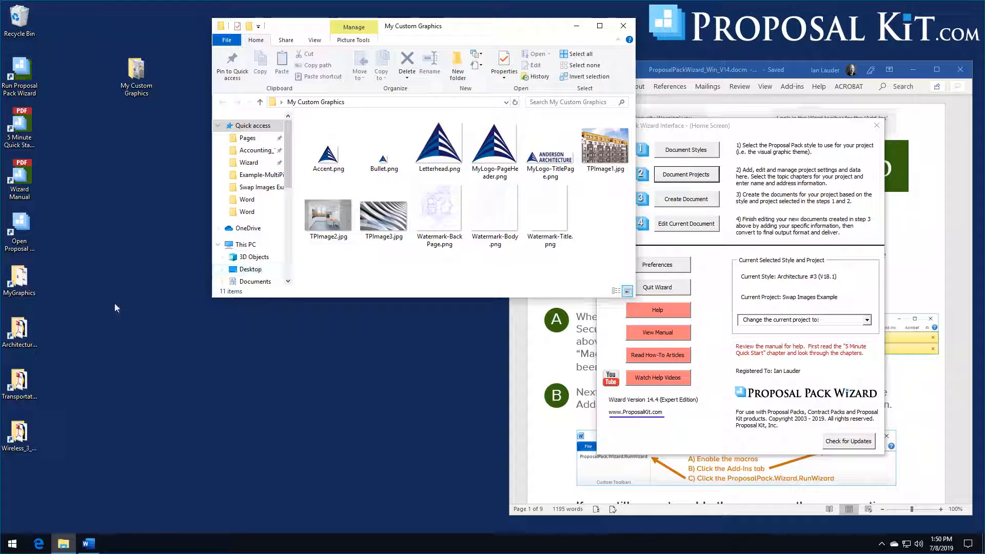
double_click(25, 278)
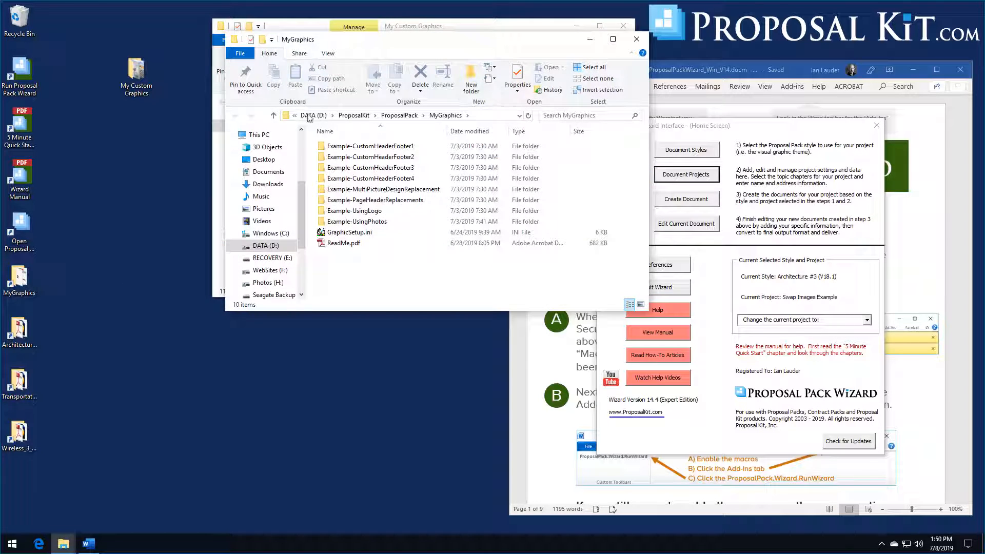
left_click_drag(370, 36, 239, 258)
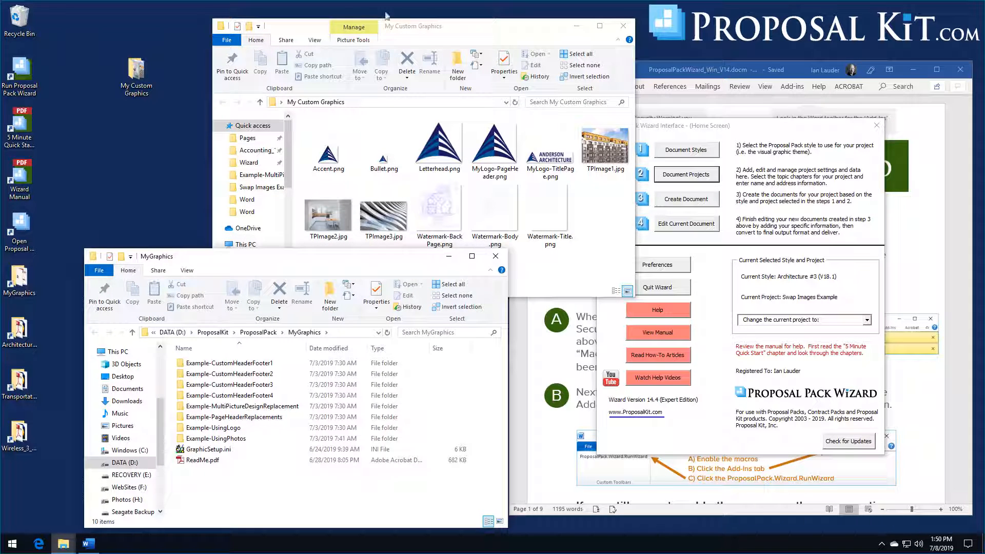
Step: Copy all the custom image files from My Custom Graphics into the MyGraphics folder and close both folder windows
left_click(418, 210)
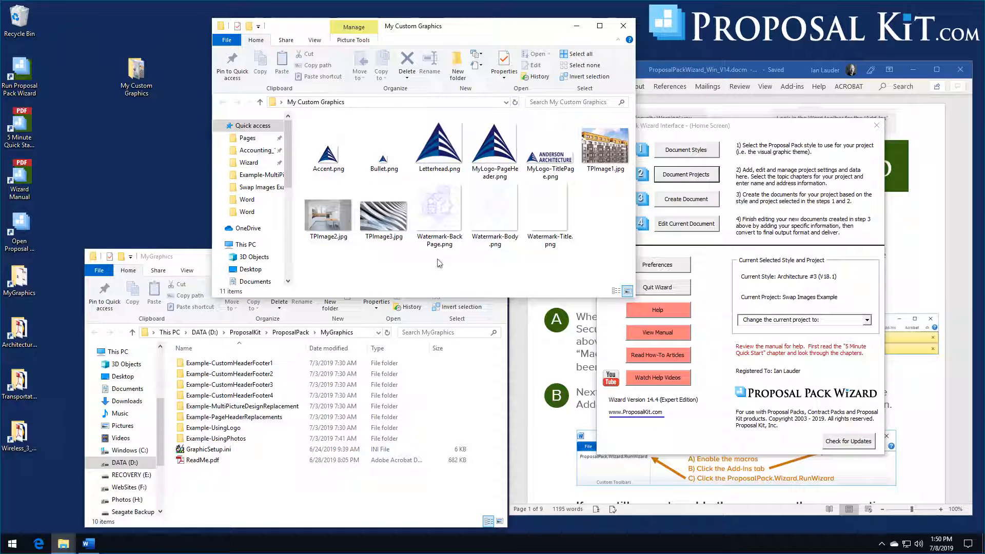
key("ctrl+a")
left_click_drag(443, 212, 209, 518)
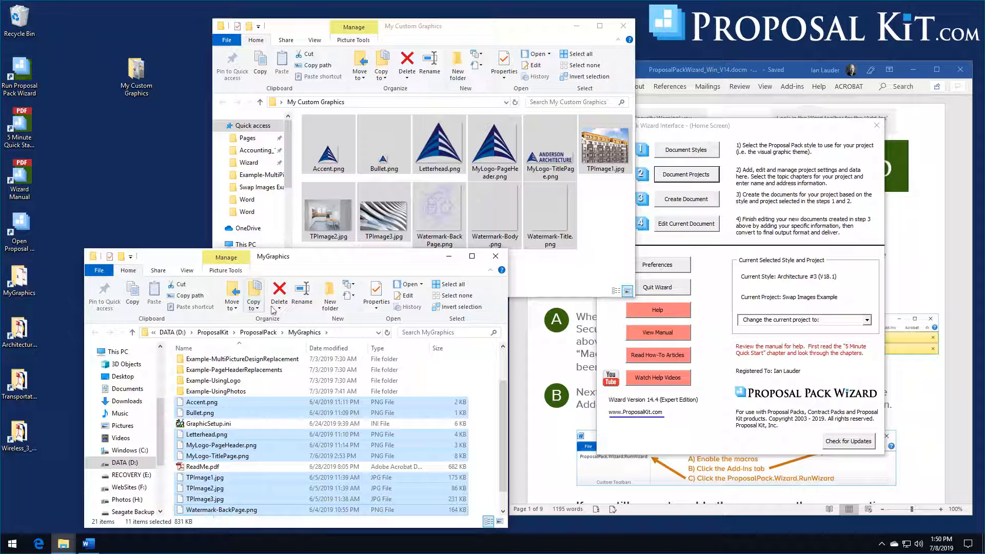
left_click_drag(321, 258, 337, 129)
left_click(622, 26)
left_click(474, 138)
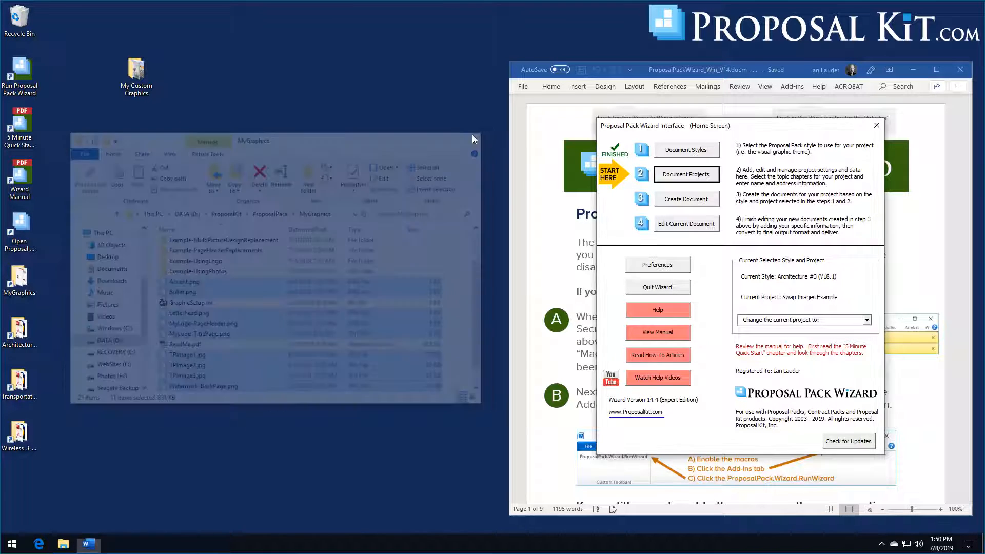
Step: Open the Swap Images Example project's data and delete all its old generated files
left_click(693, 179)
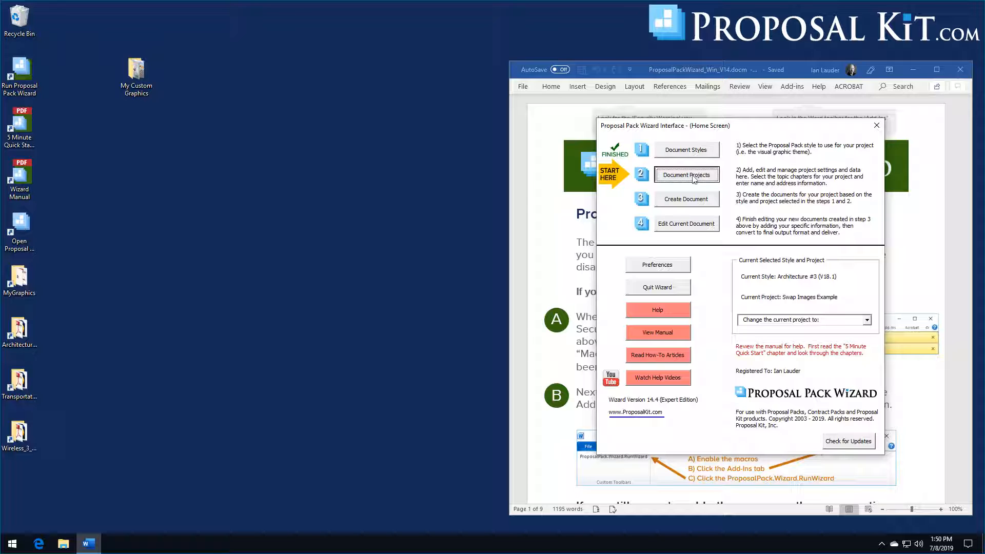
left_click(687, 267)
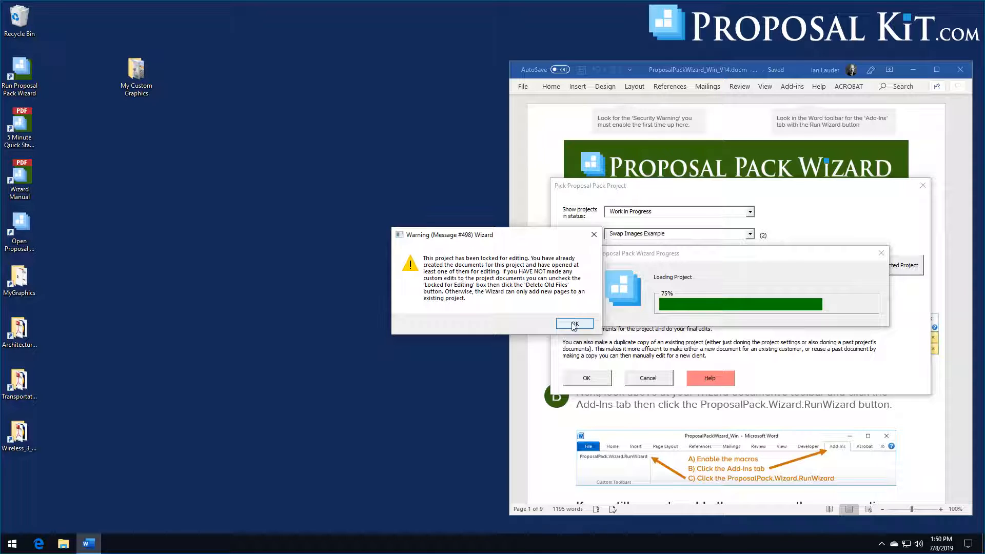
left_click(574, 324)
left_click(856, 159)
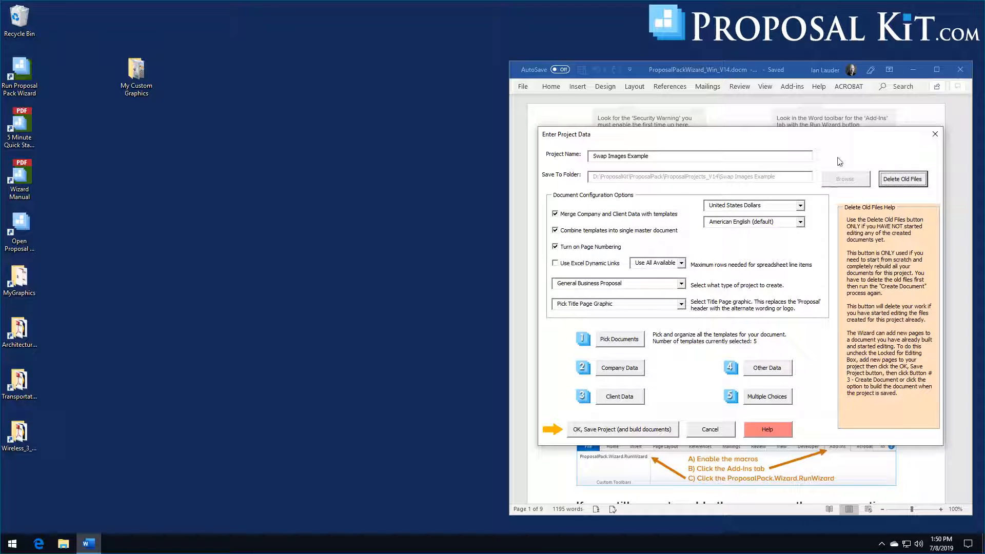
left_click(898, 181)
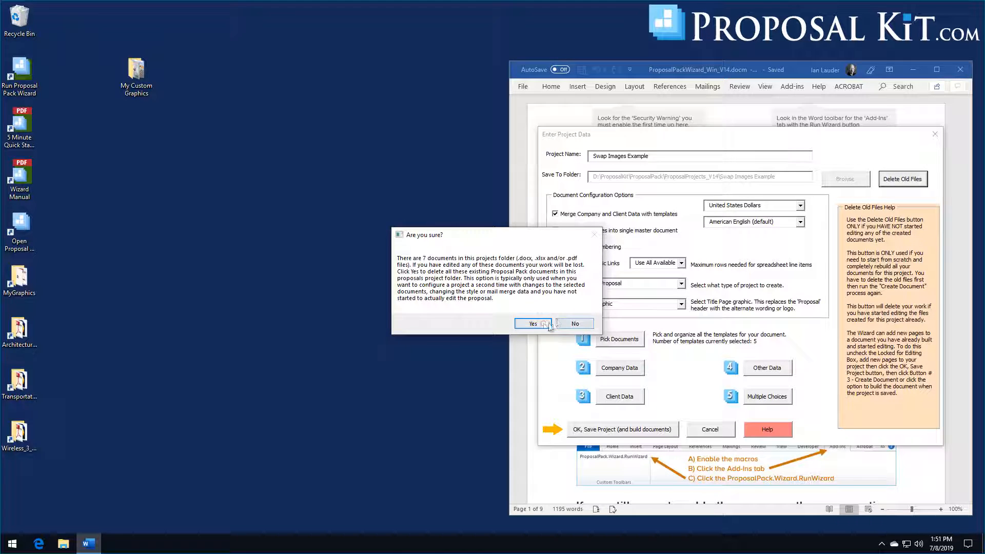
left_click(533, 323)
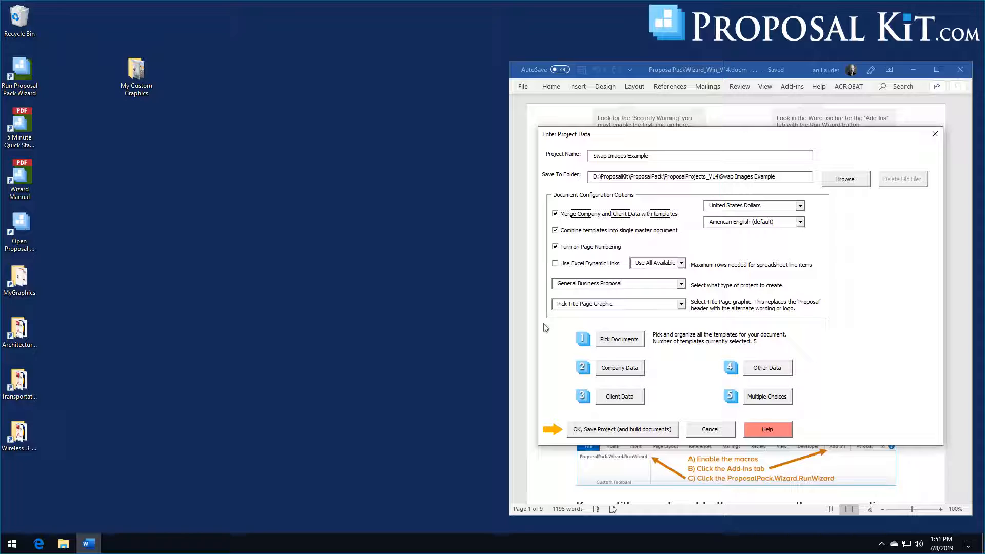
Step: Save the Swap Images Example project, build its documents and continue to the document editing screen
left_click(588, 433)
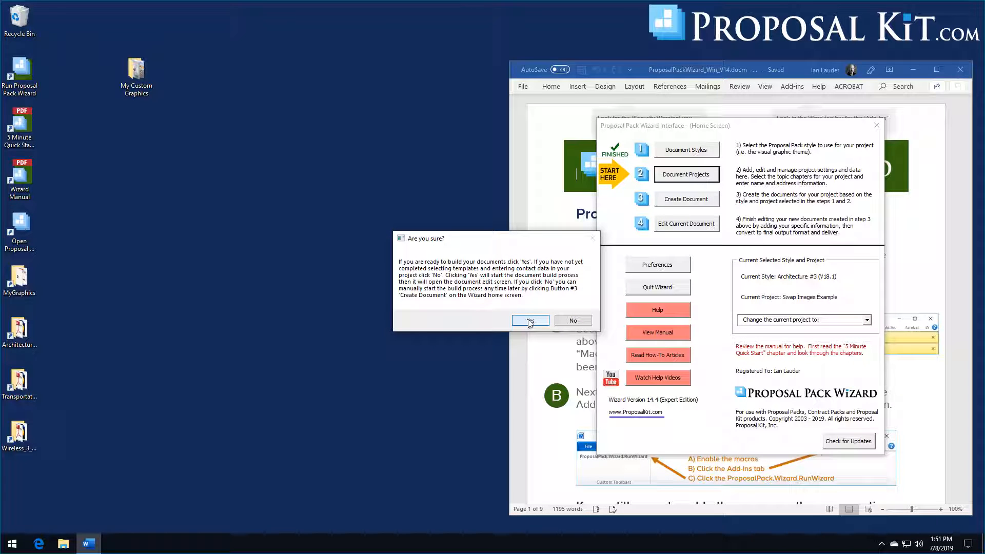
left_click(530, 321)
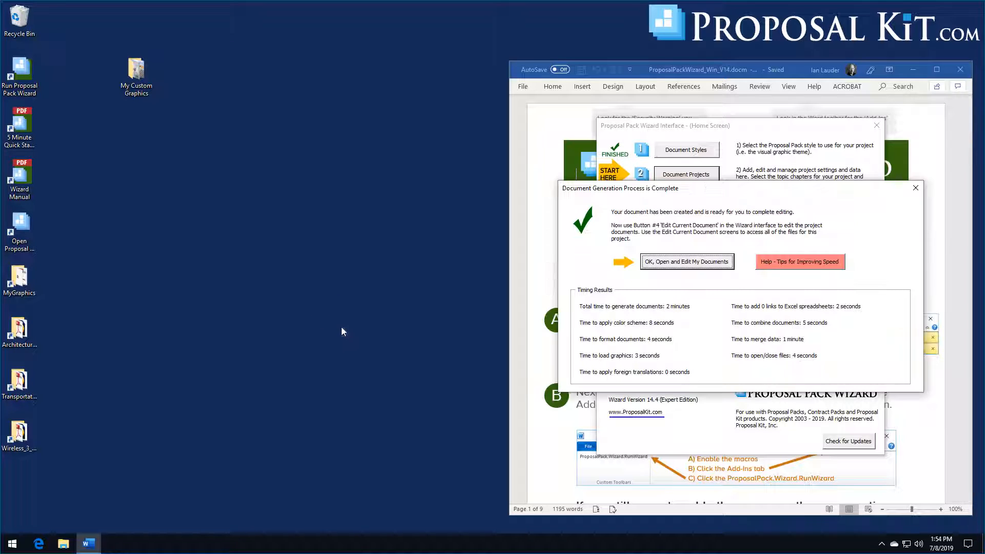
left_click(672, 268)
Step: Open the Combined Project Document and move its window away from the wizard dialog
left_click(686, 223)
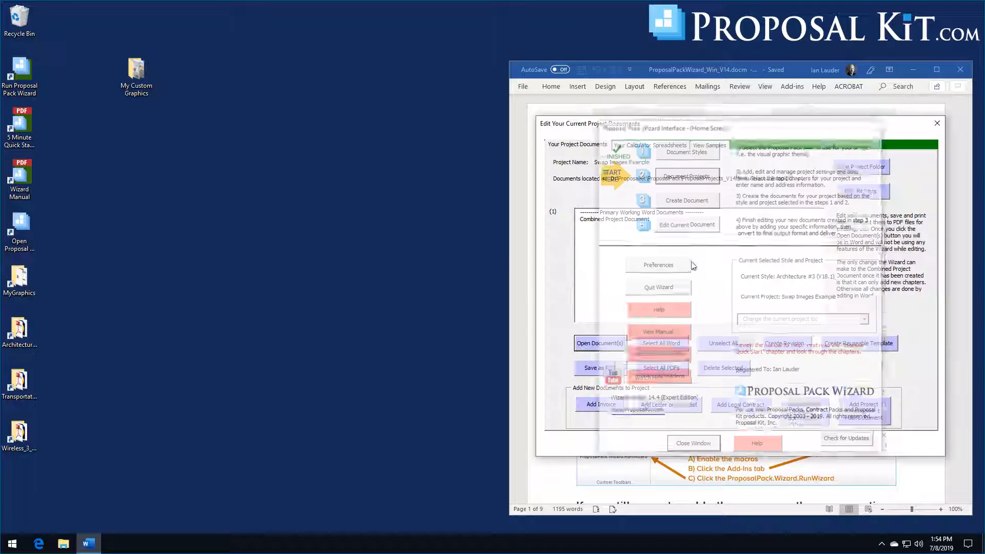
left_click(615, 219)
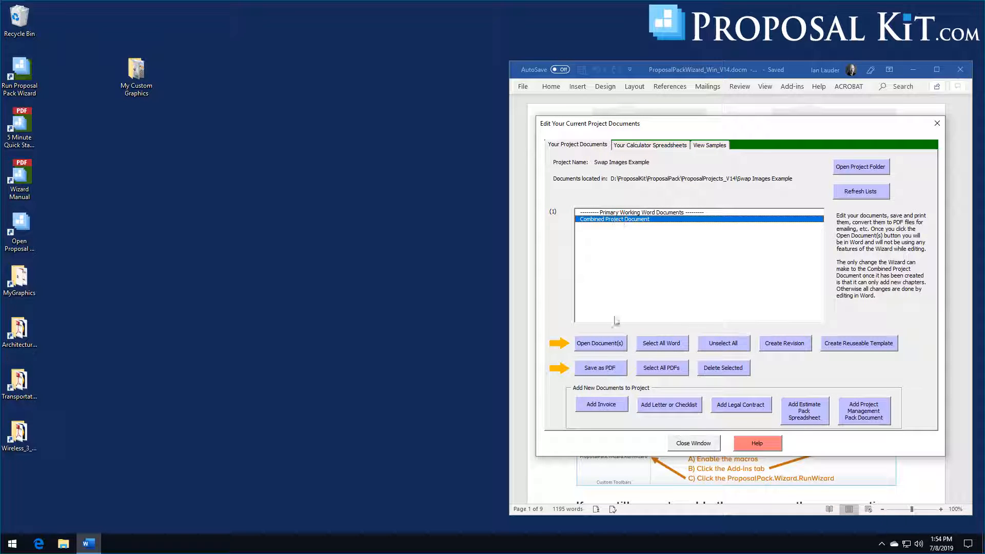
left_click(601, 346)
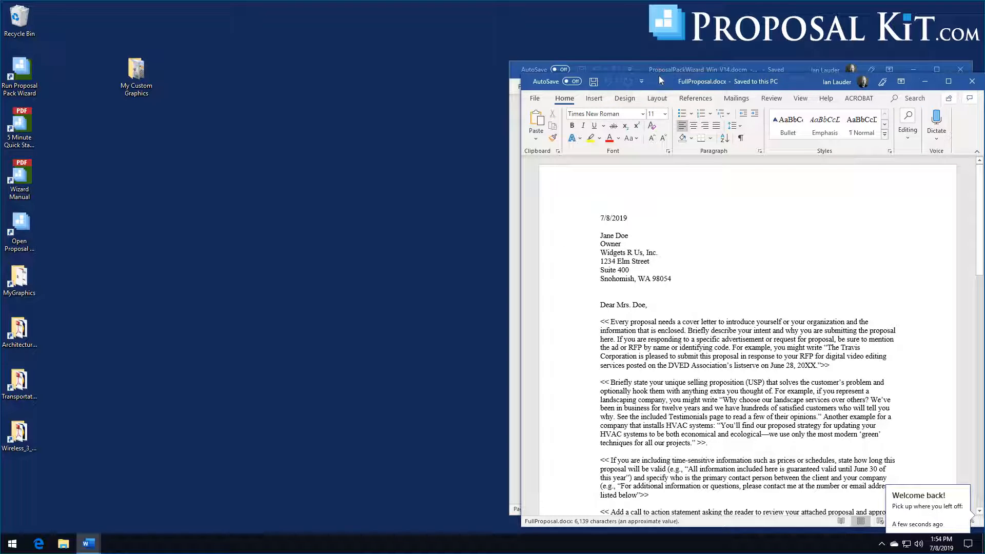
left_click_drag(658, 75, 409, 24)
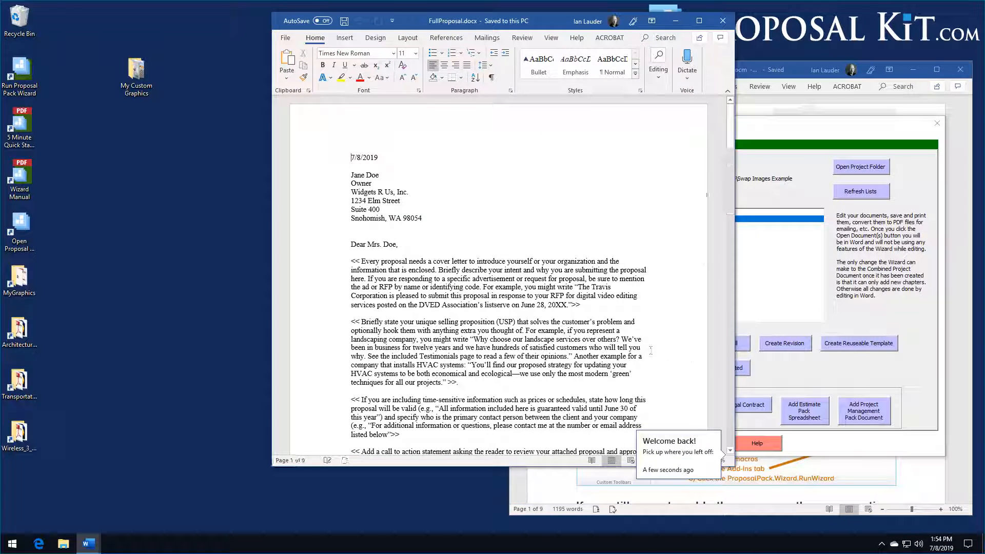
Step: Examine the custom graphics on the rebuilt proposal's title, Executive Summary and back pages, and close the document and the project documents dialog
left_click_drag(729, 146, 729, 208)
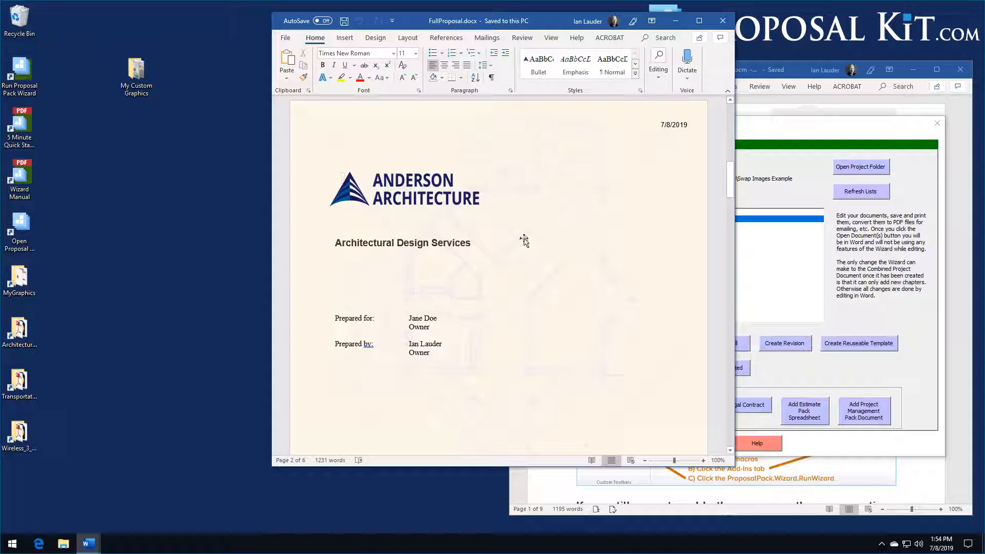
scroll(523, 241, "down", 5)
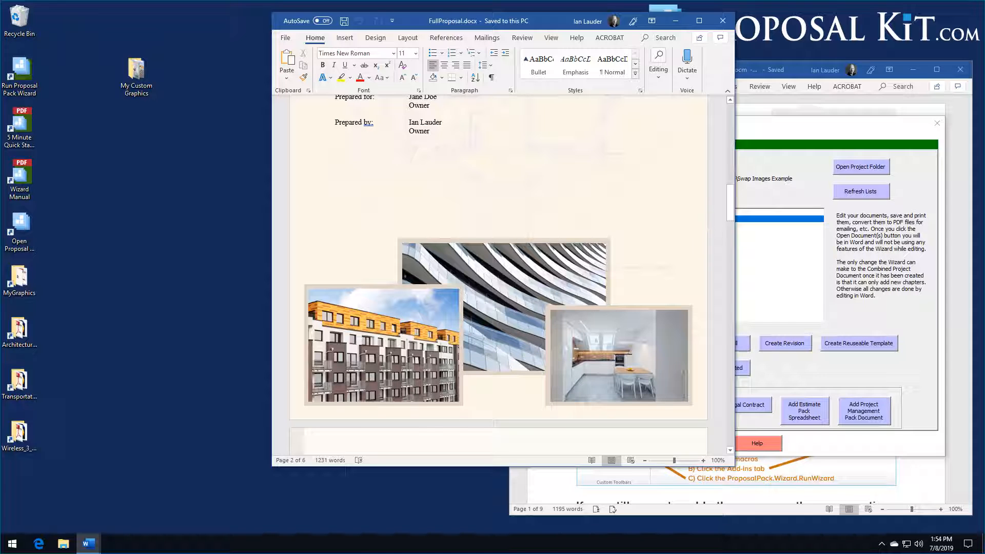
scroll(471, 193, "down", 6)
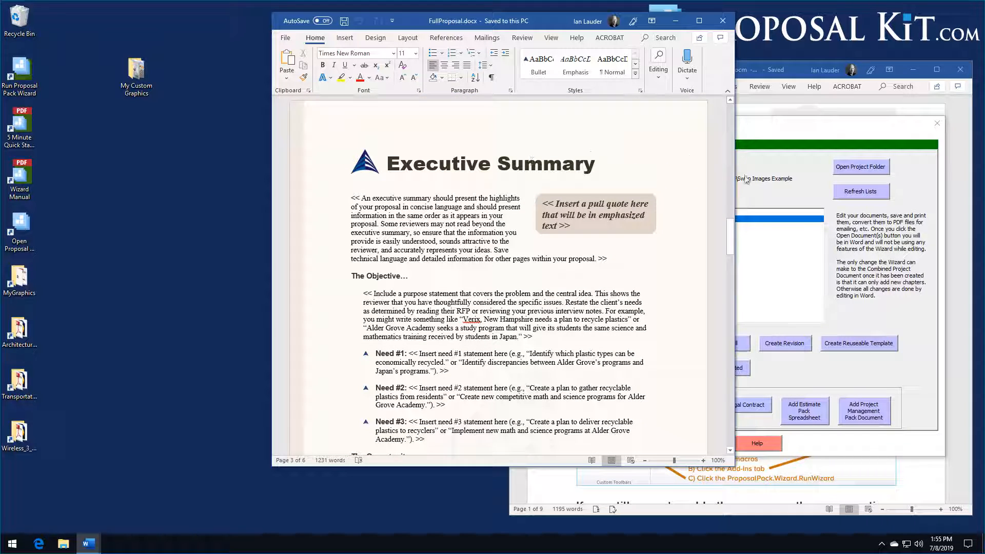
scroll(703, 282, "down", 10)
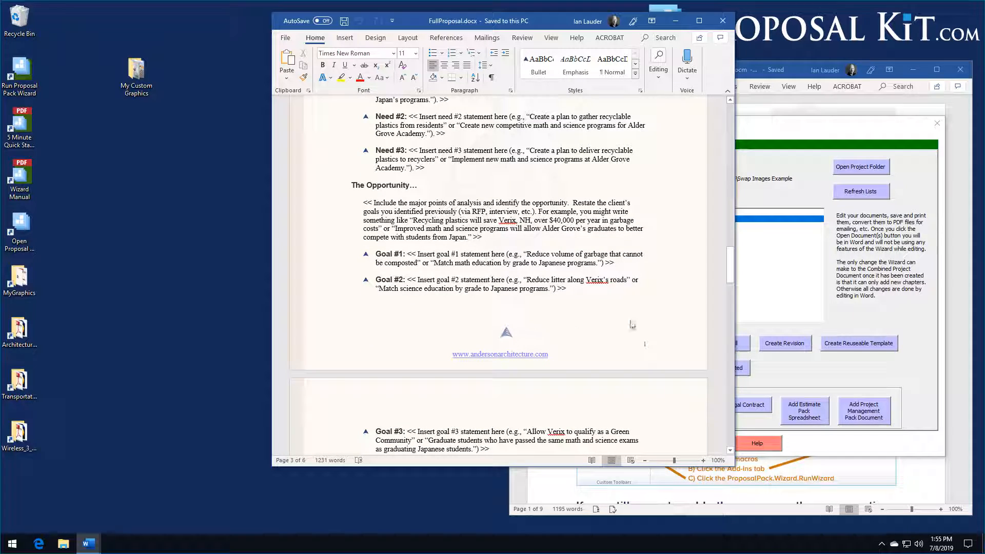
left_click_drag(729, 265, 731, 313)
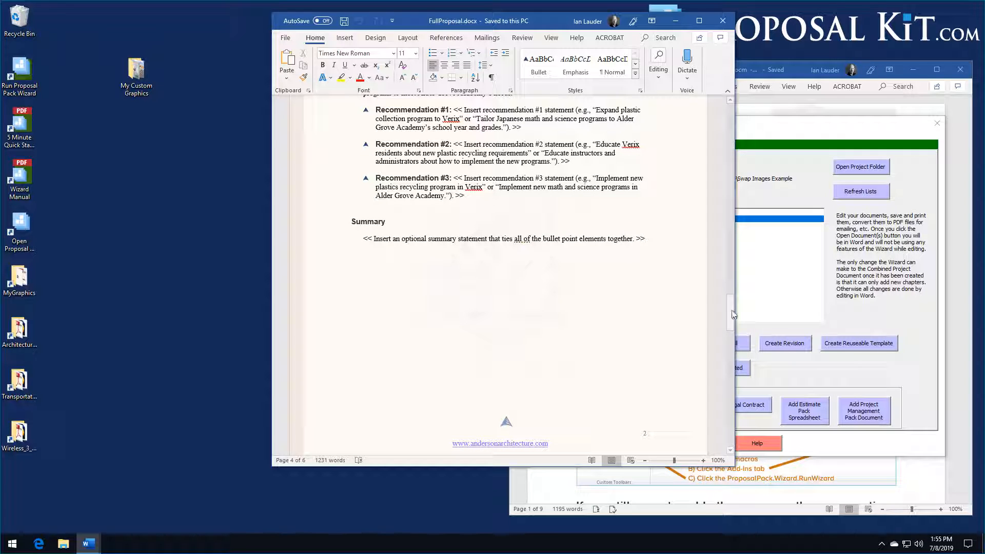
left_click_drag(731, 315, 730, 213)
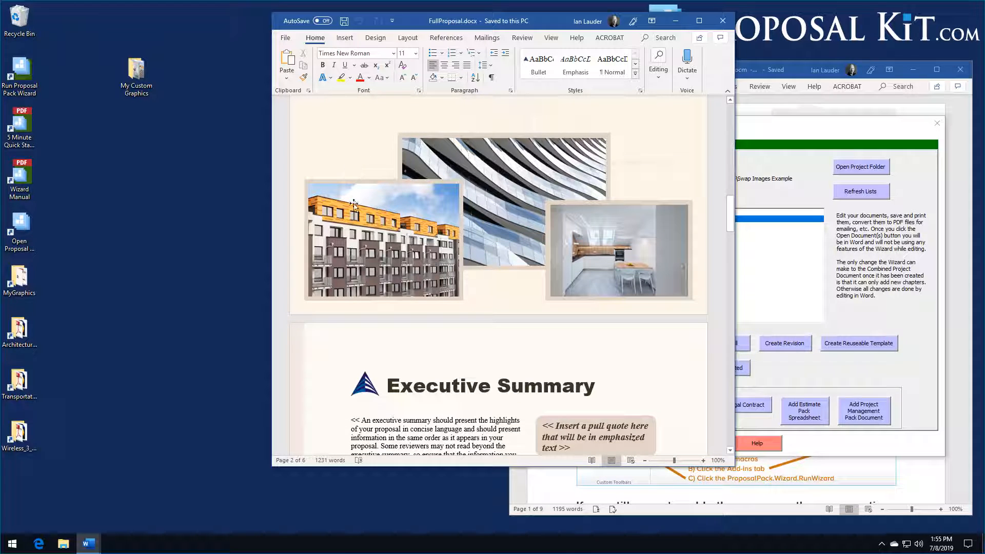
left_click_drag(730, 198, 730, 272)
left_click_drag(730, 272, 725, 425)
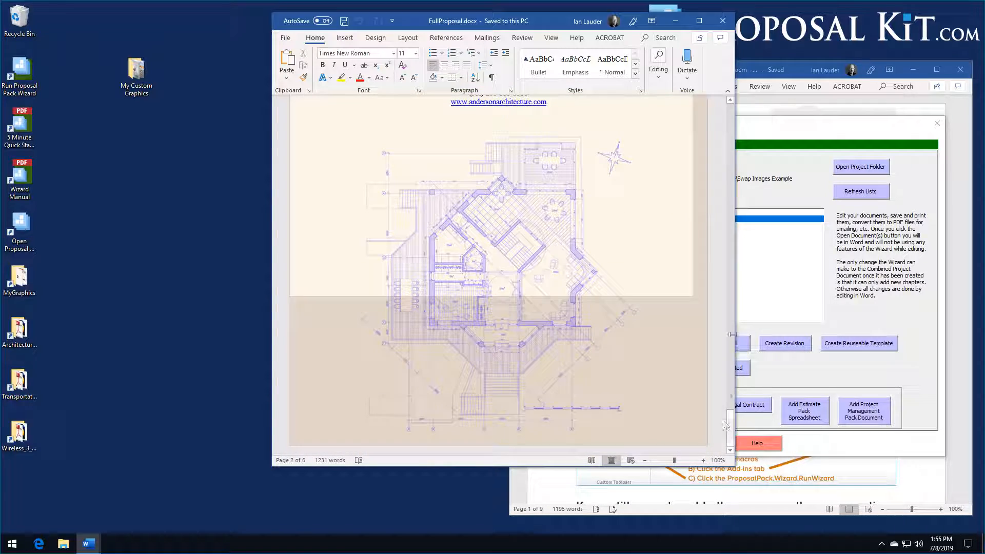
left_click(721, 22)
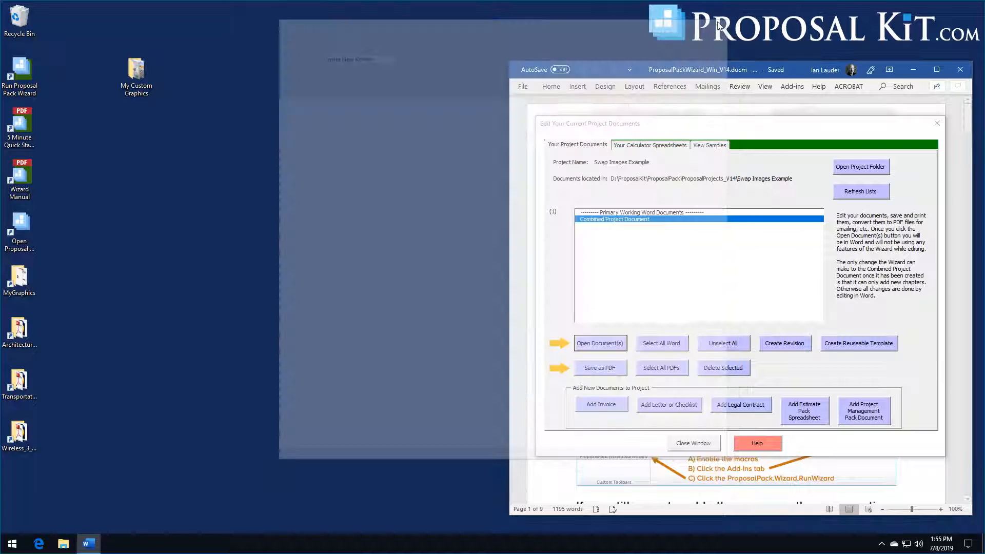
left_click(698, 442)
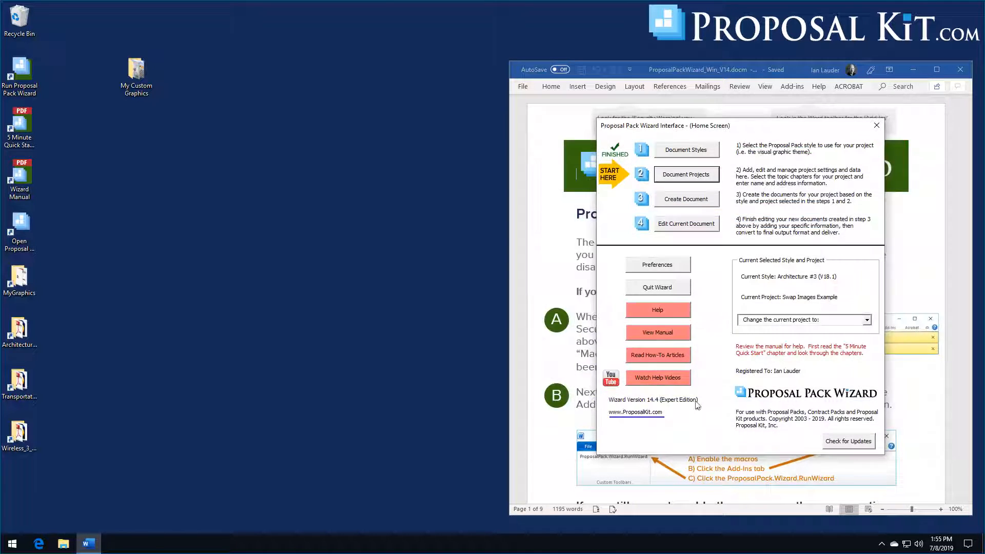
Step: Open the color settings of the Architecture #3 (V18.1) style for editing
left_click(696, 150)
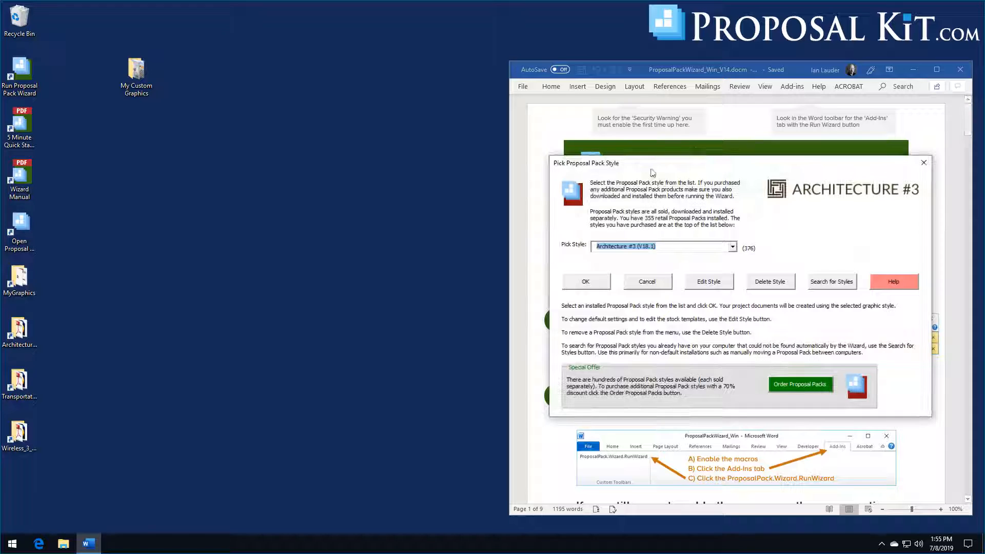
left_click_drag(750, 163, 746, 116)
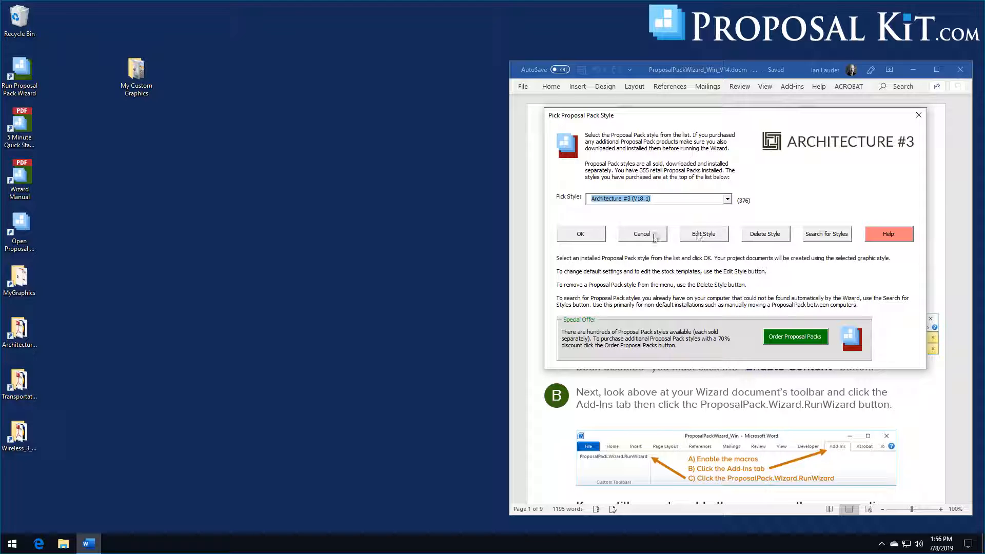
left_click(698, 236)
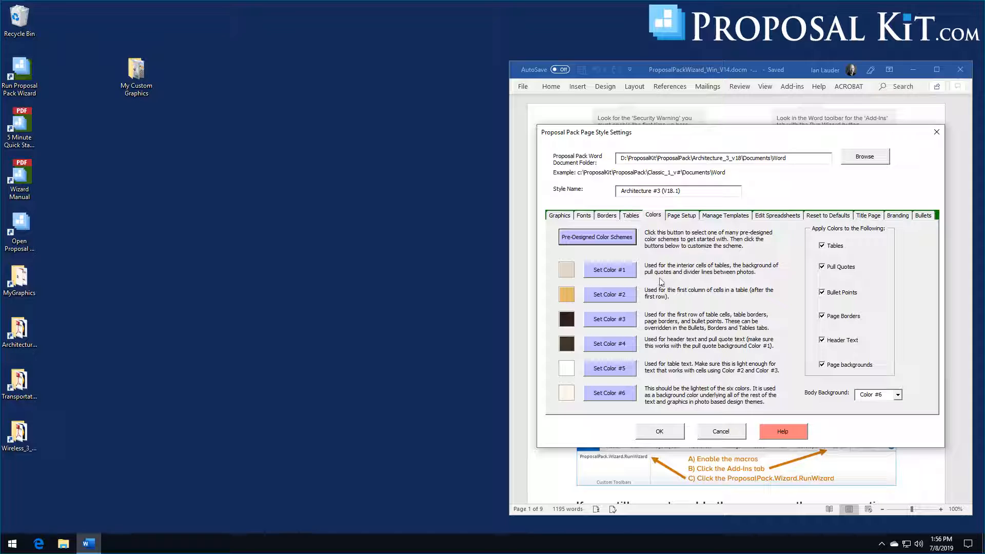
Step: Set the style's Color #1 to red 139, green 188, blue 233
left_click(606, 272)
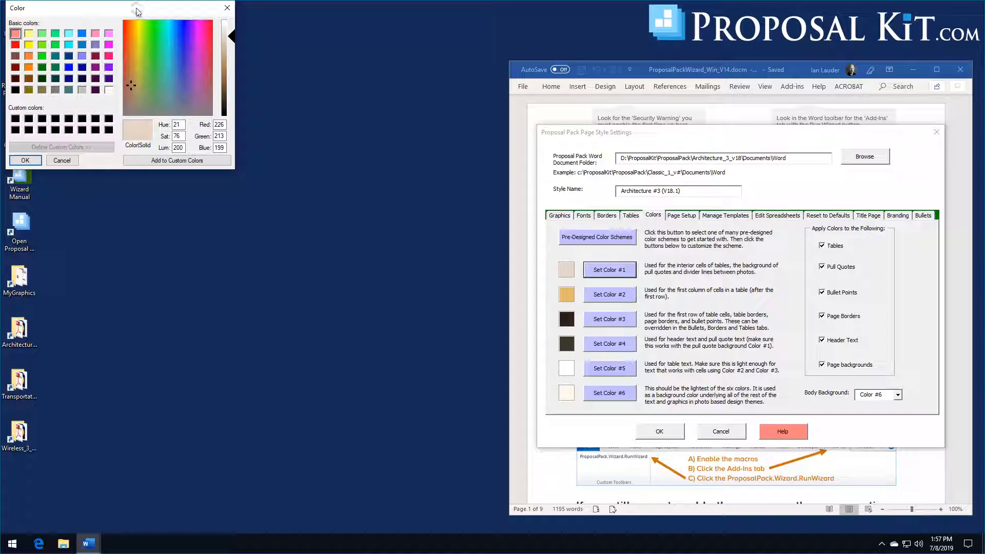
left_click_drag(156, 14, 419, 74)
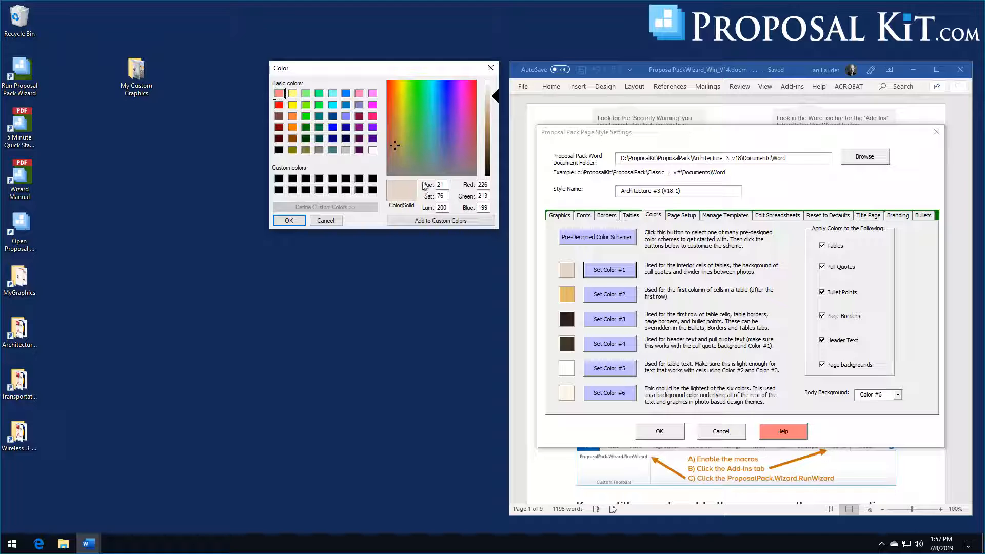
left_click_drag(488, 183, 475, 183)
type("13")
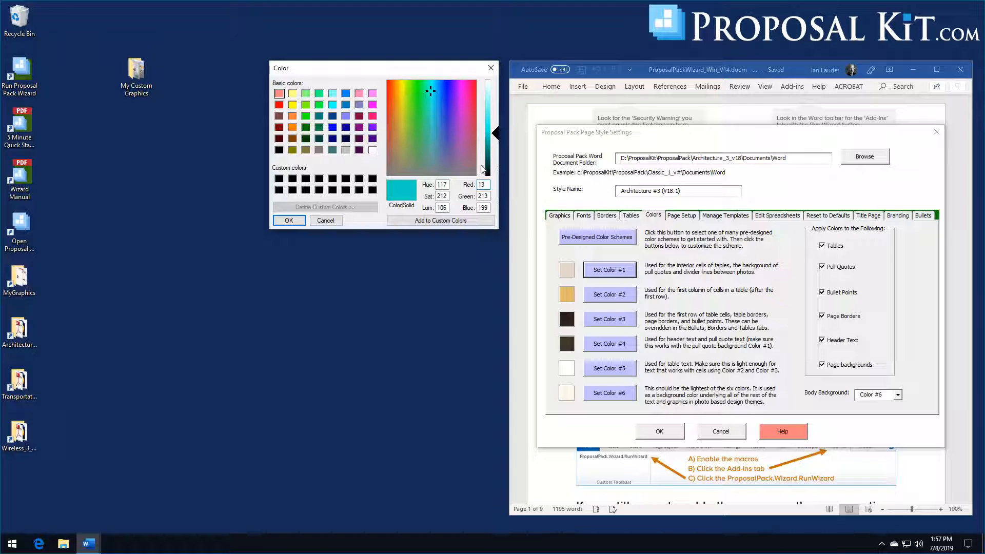
type("9")
key("Tab")
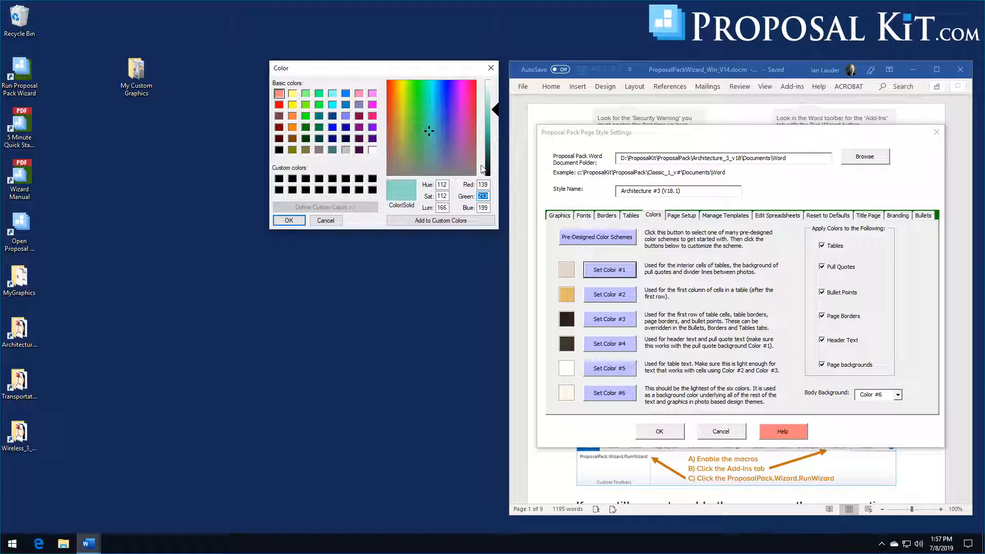
type("188")
key("Tab")
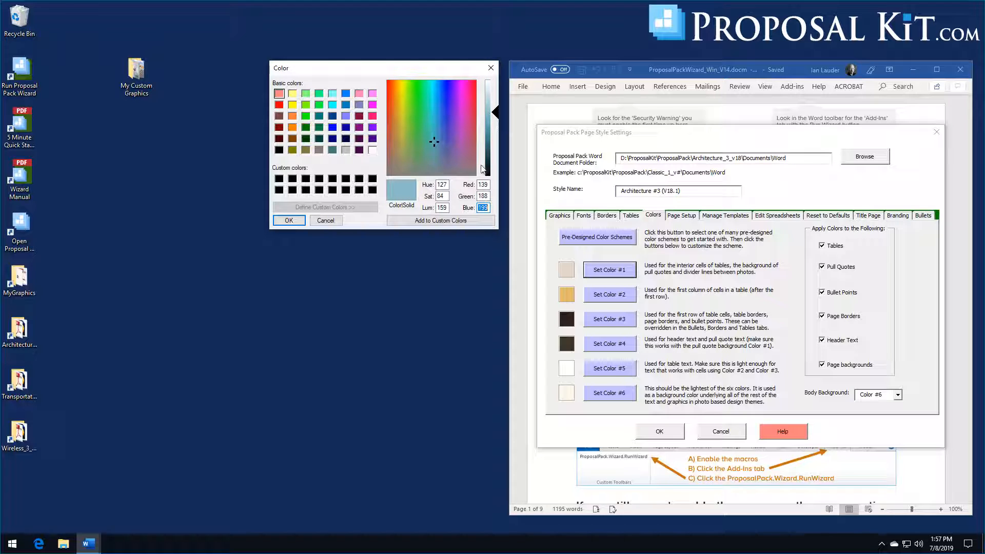
type("233")
left_click(300, 220)
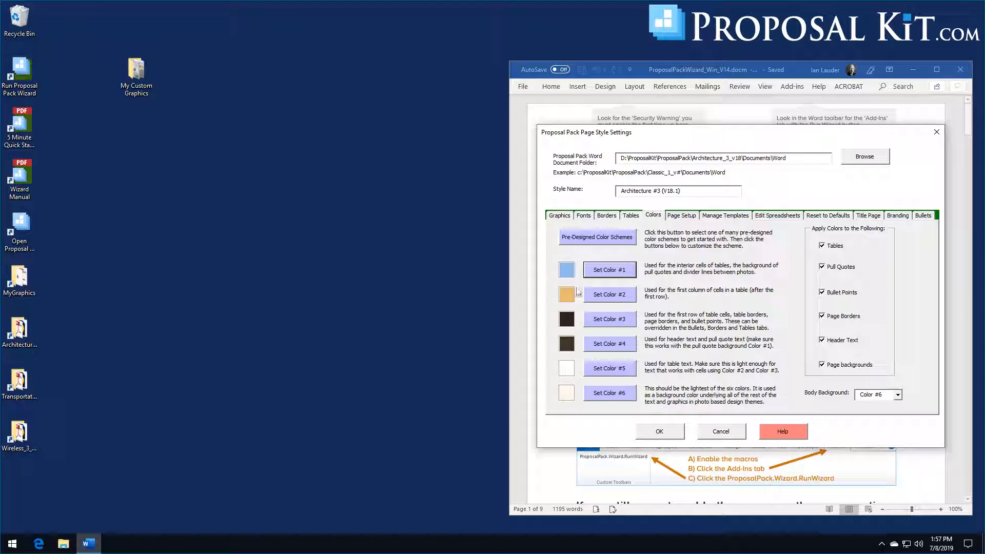
Step: Set the style's Color #2 to red 30, green 92, blue 149
left_click(609, 294)
left_click_drag(116, 7, 344, 63)
double_click(445, 188)
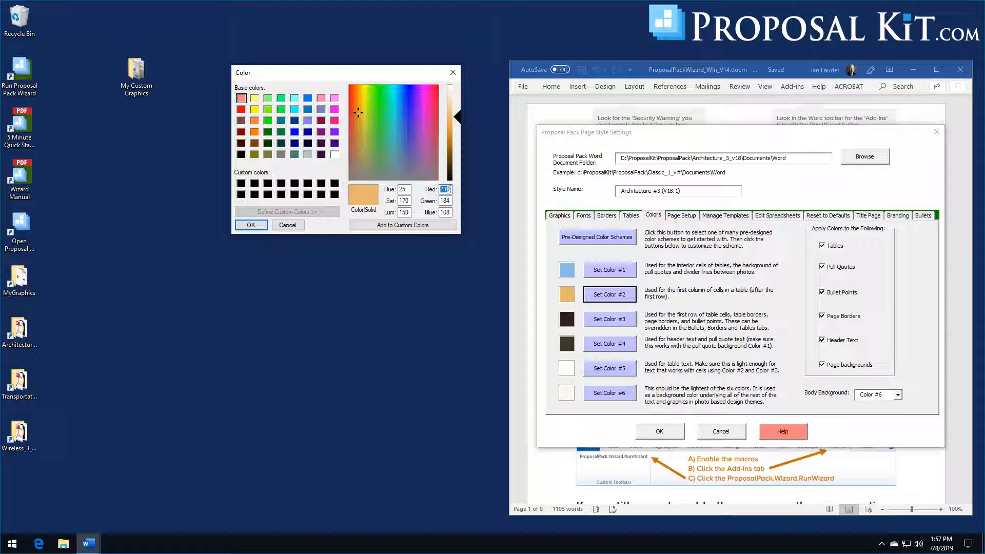
type("30")
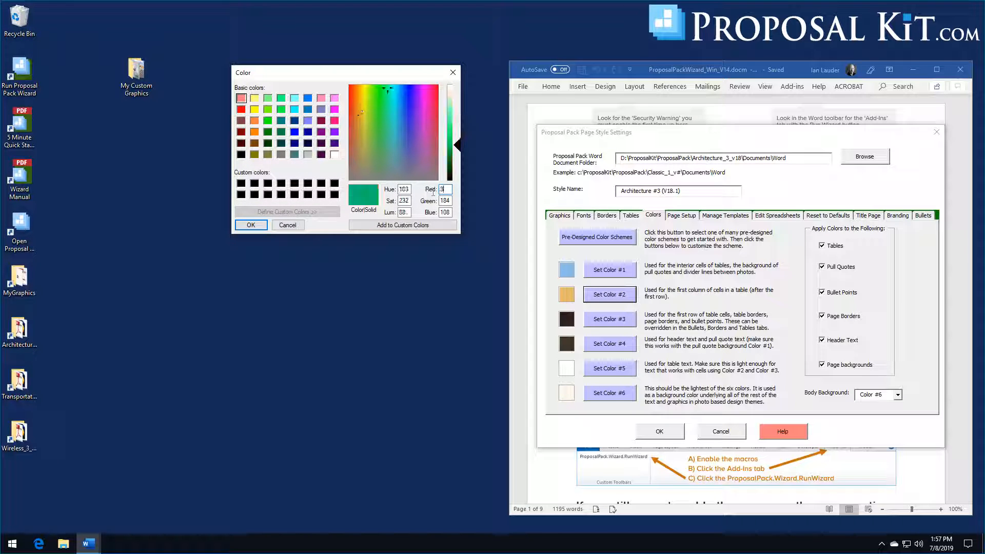
key("Tab")
type("92")
key("Tab")
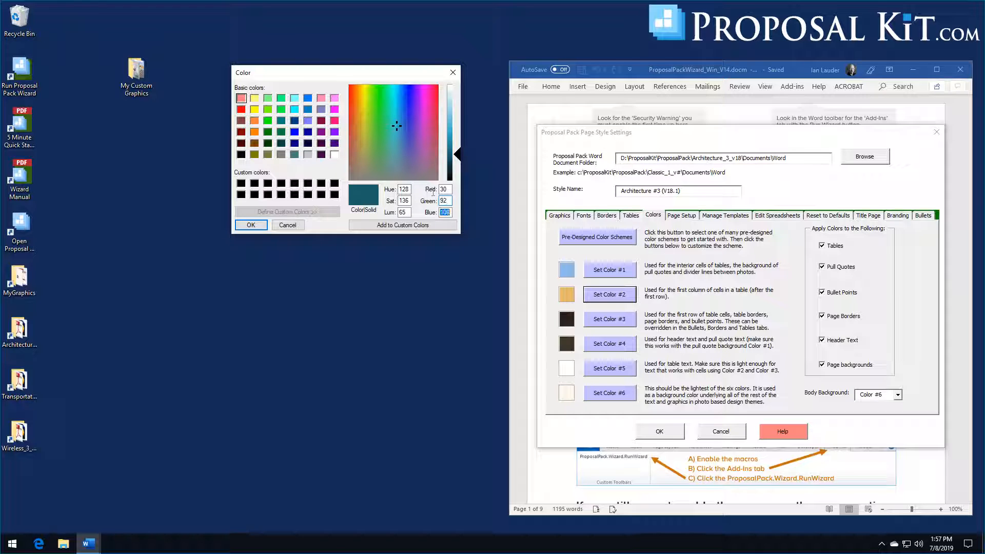
type("149")
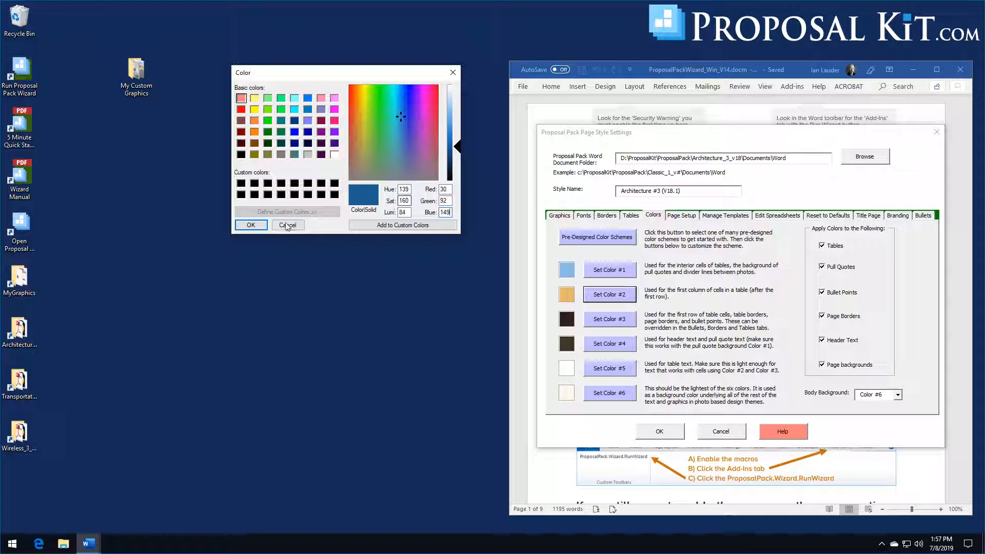
left_click(251, 224)
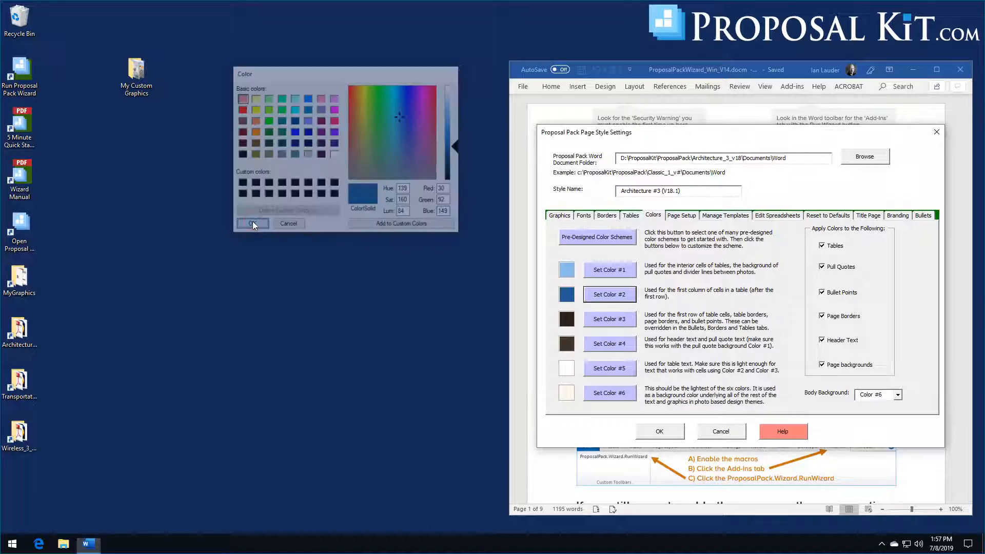
Step: Set the style's Color #3 to red 30, green 31, blue 92 and save it as a custom color
left_click(592, 319)
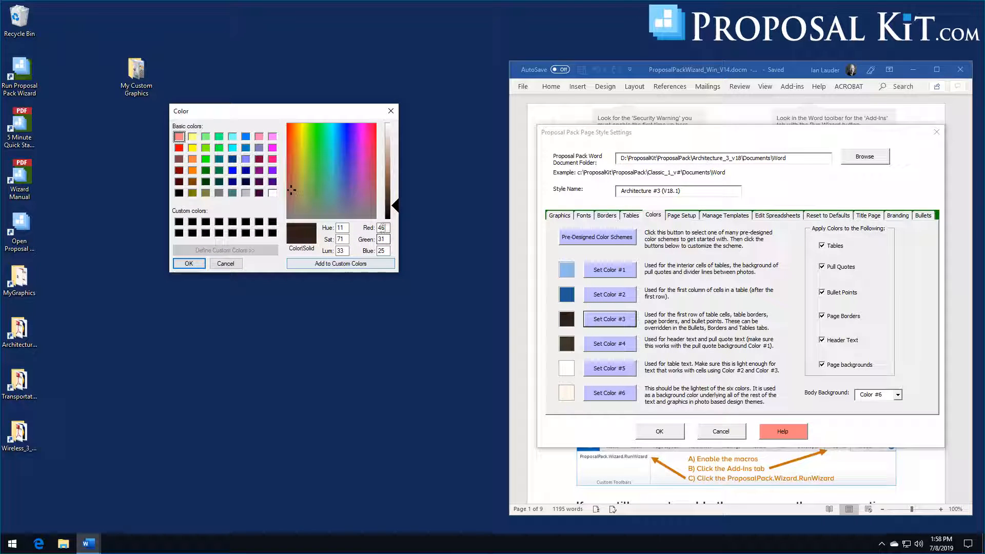
double_click(381, 228)
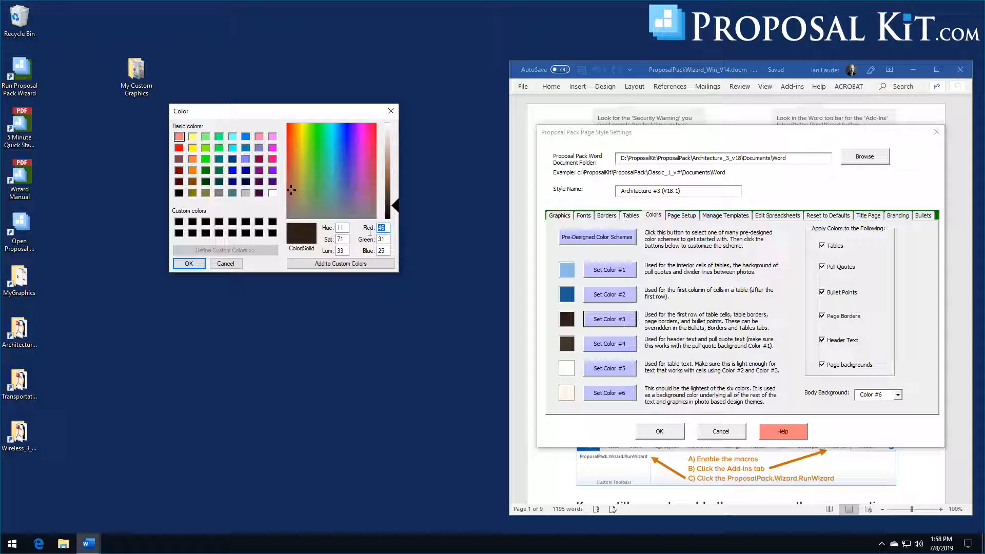
type("30")
key("Tab")
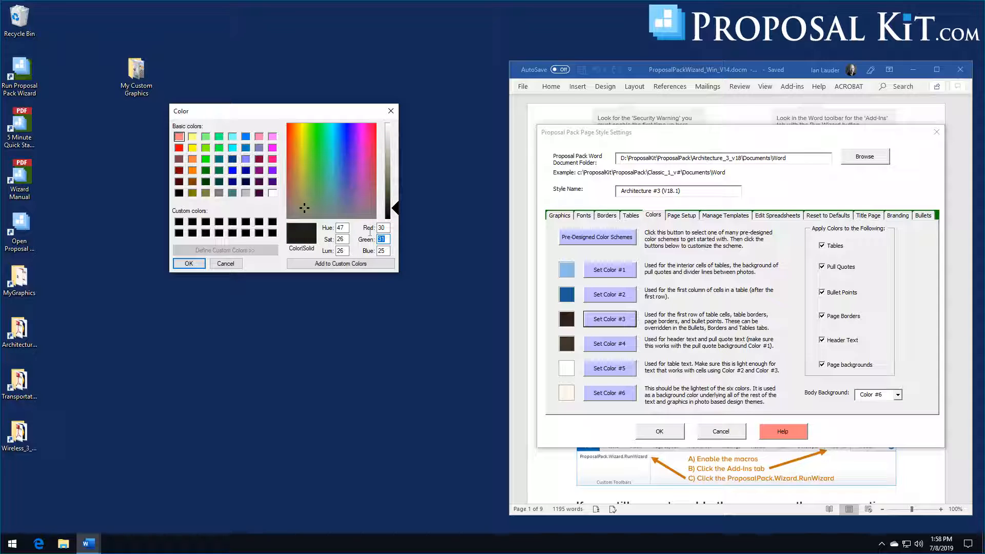
type("31")
key("Tab")
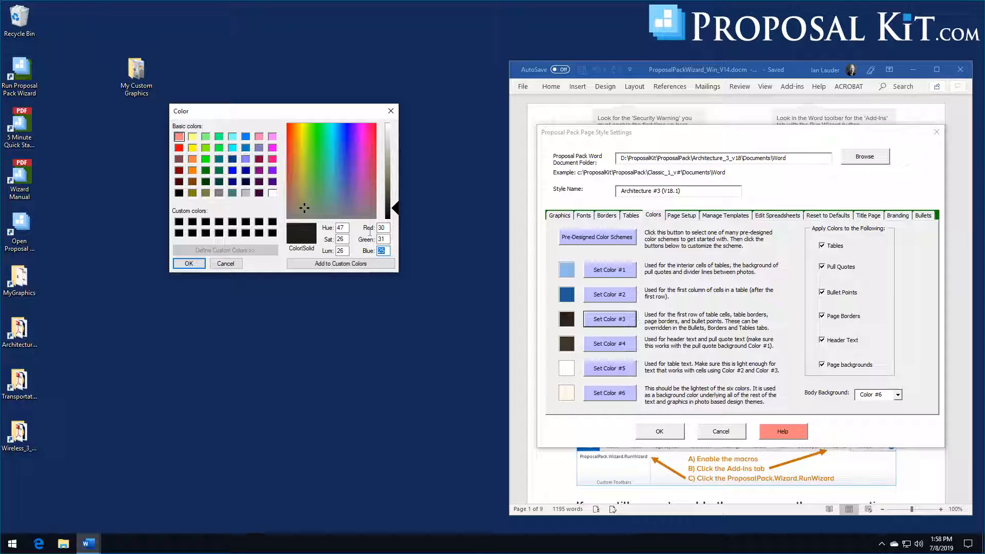
type("92")
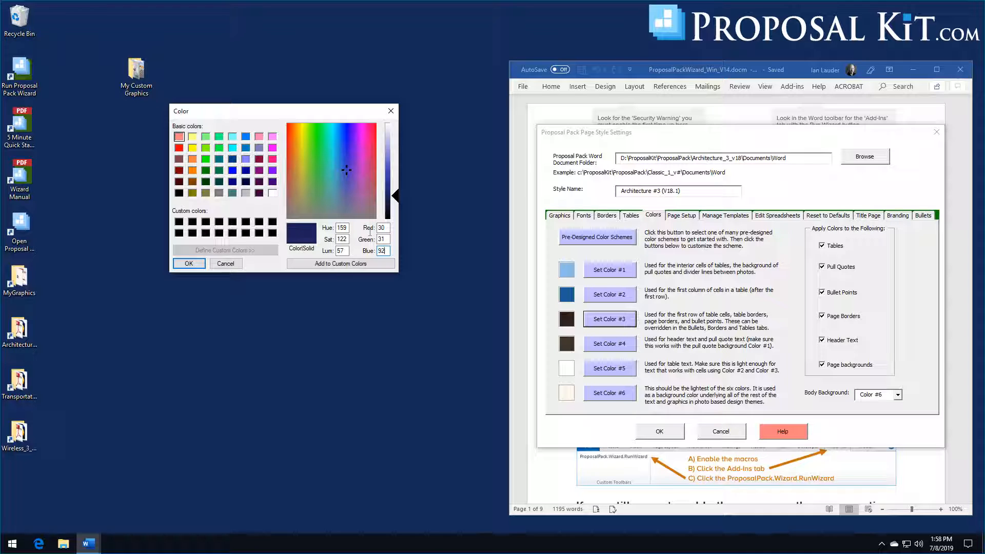
left_click(324, 264)
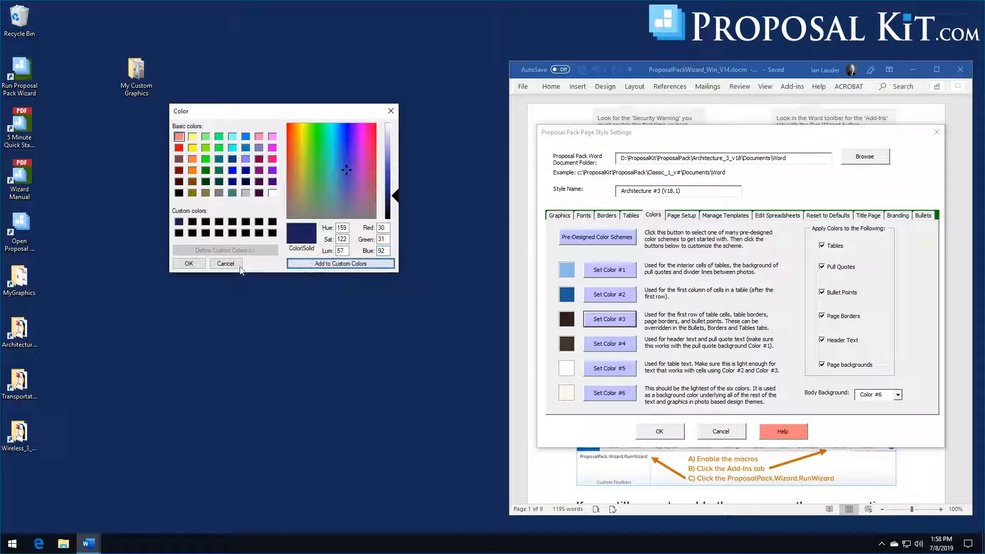
left_click(188, 264)
Step: Set the style's Color #4 to the saved dark blue custom color
left_click(609, 343)
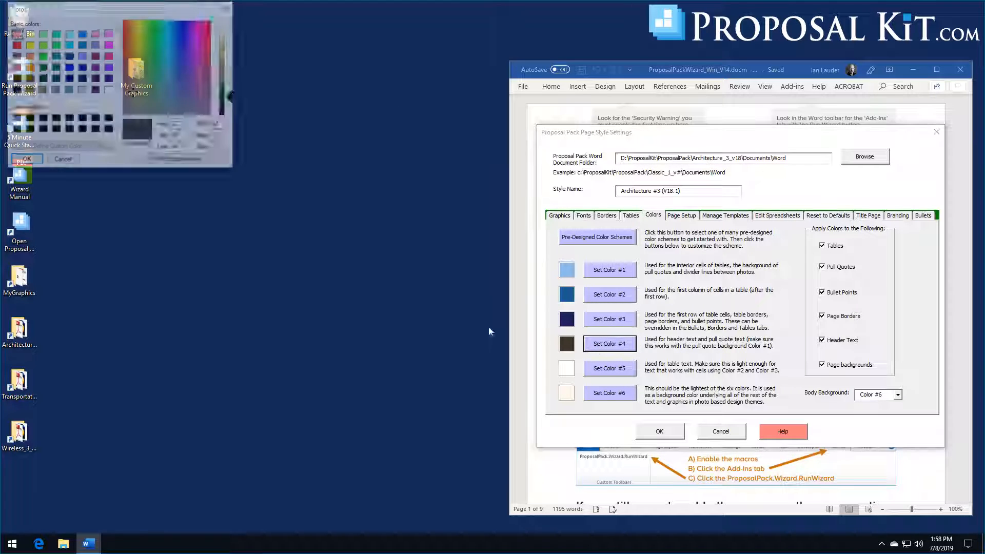
left_click(15, 118)
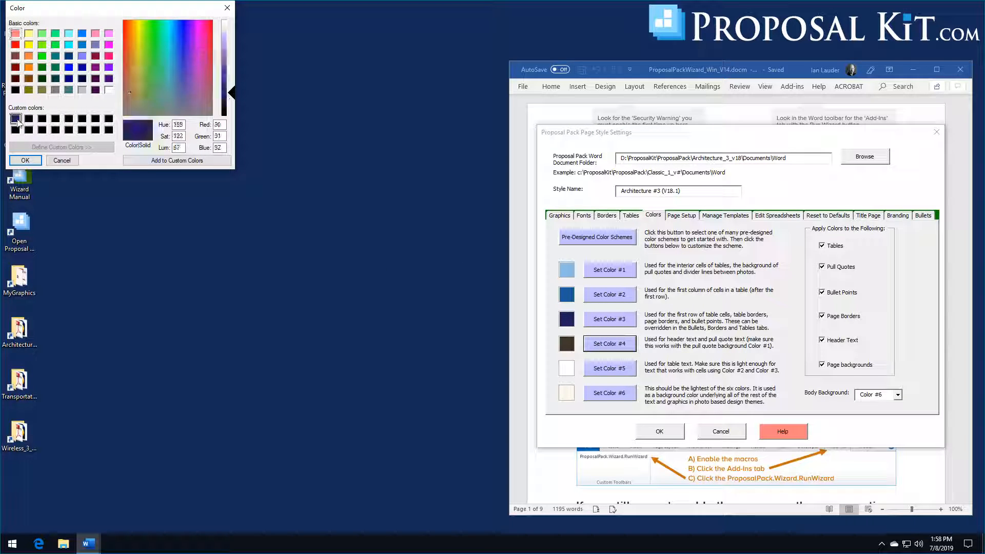
left_click(34, 161)
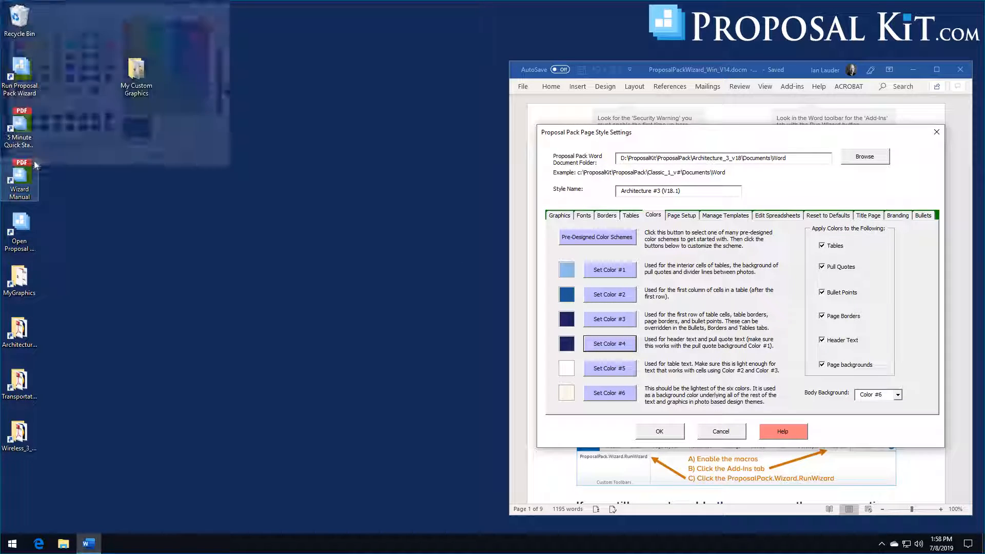
Step: Set the style's Color #6 to red 240, green 244, blue 255 and save the page style settings
left_click(614, 394)
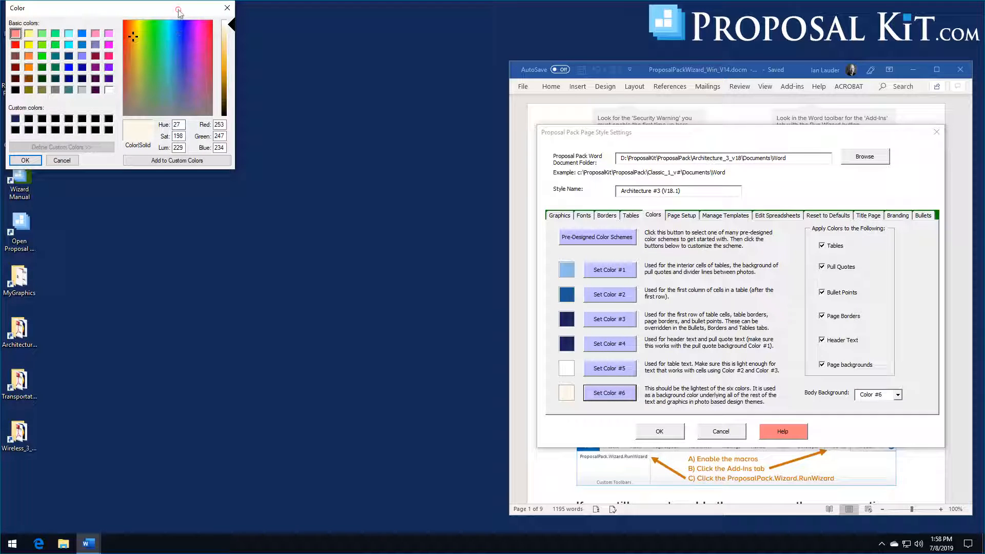
left_click_drag(179, 12, 346, 180)
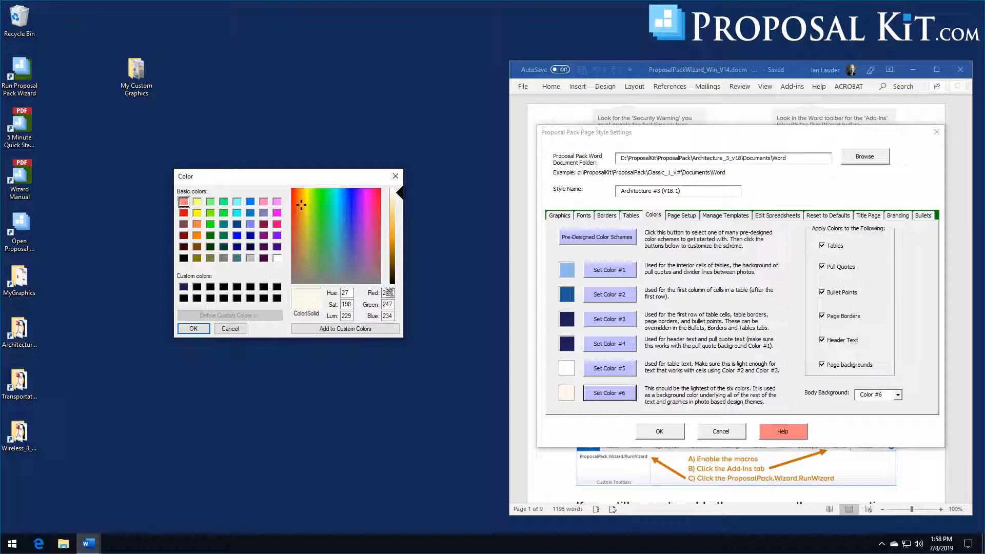
double_click(388, 292)
type("240")
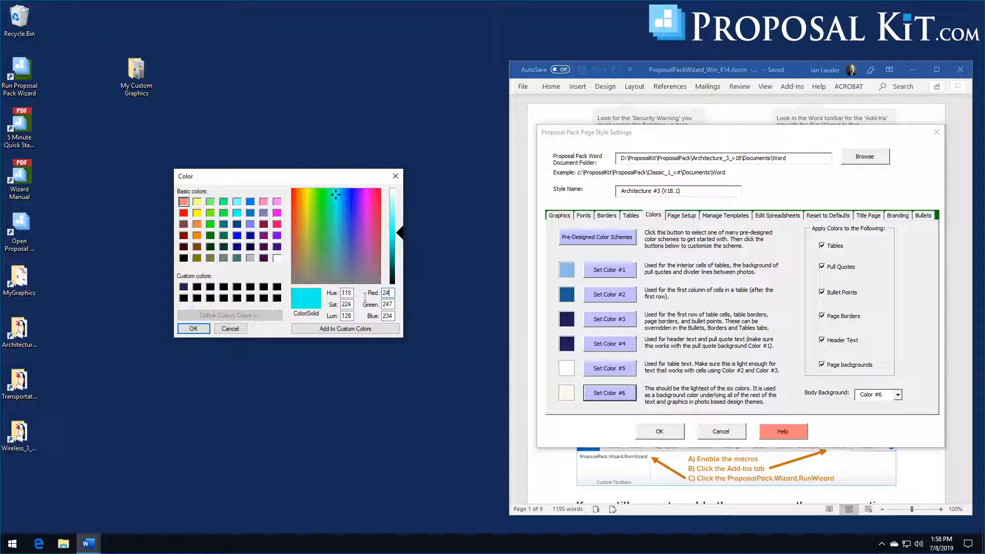
key("Tab")
type("244")
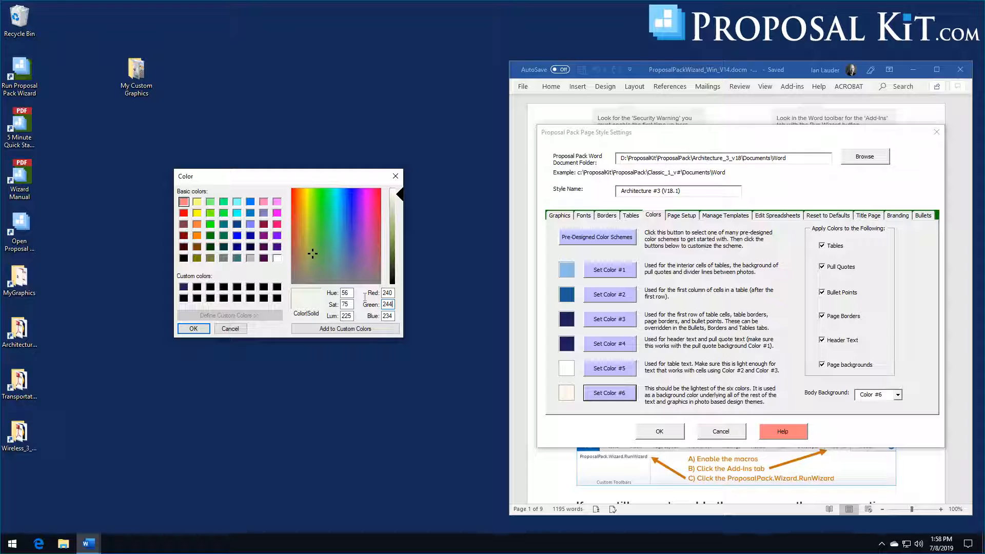
key("Tab")
type("255")
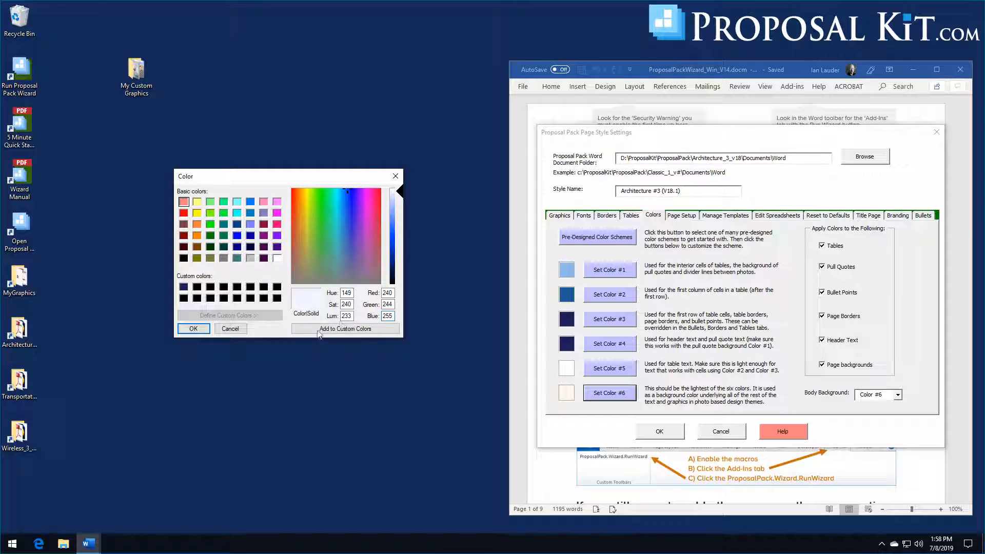
left_click(190, 329)
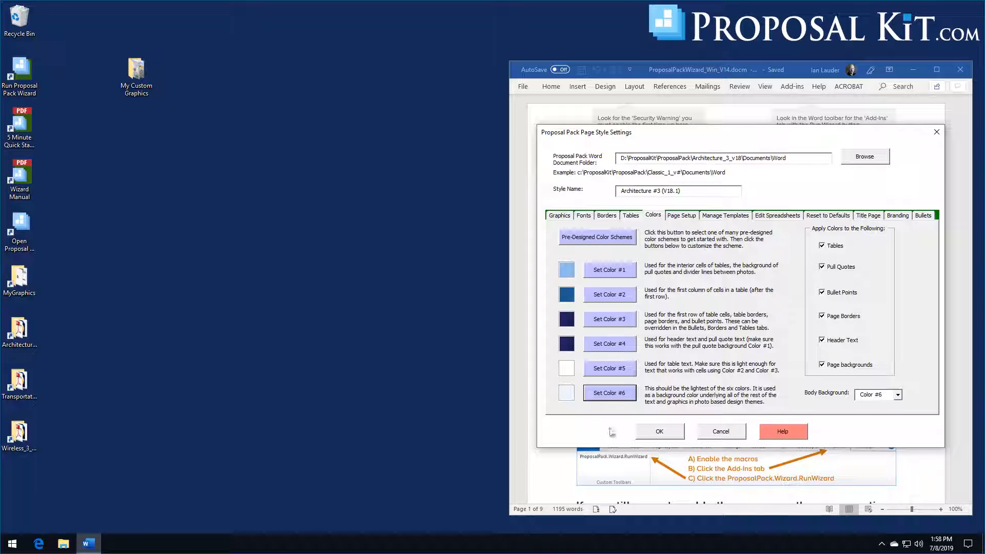
left_click(649, 436)
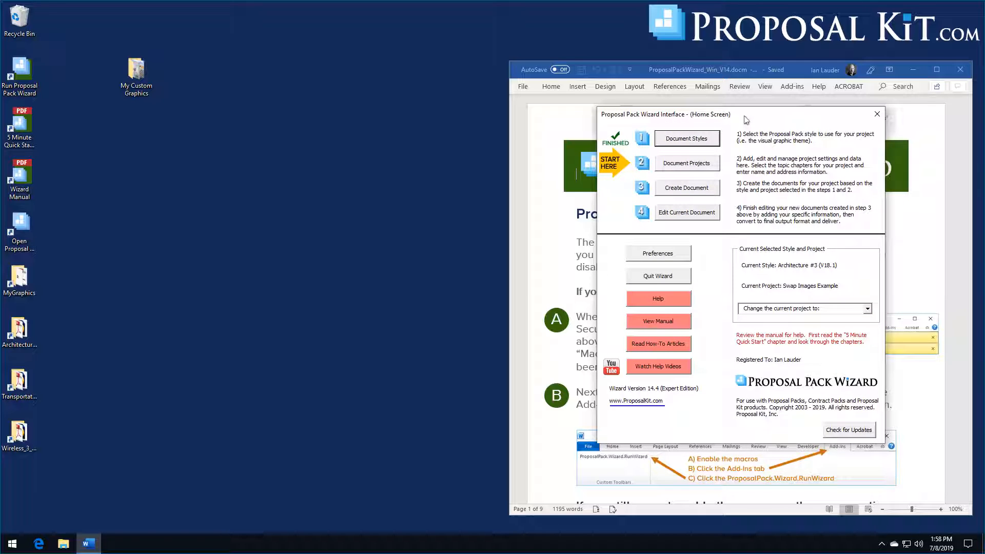
Step: Open the font styles configuration from the Proposal Pack master preferences
left_click(674, 257)
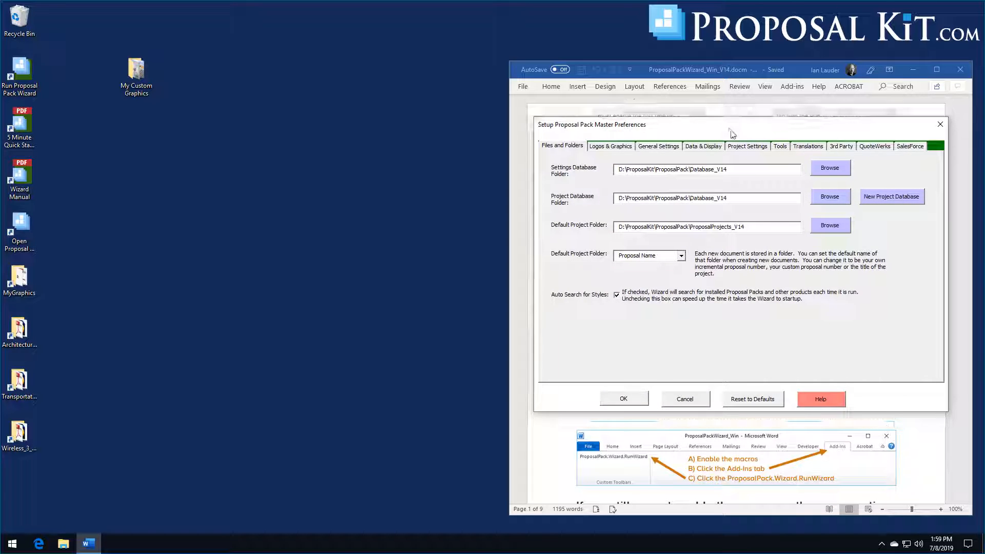
left_click_drag(731, 130, 726, 118)
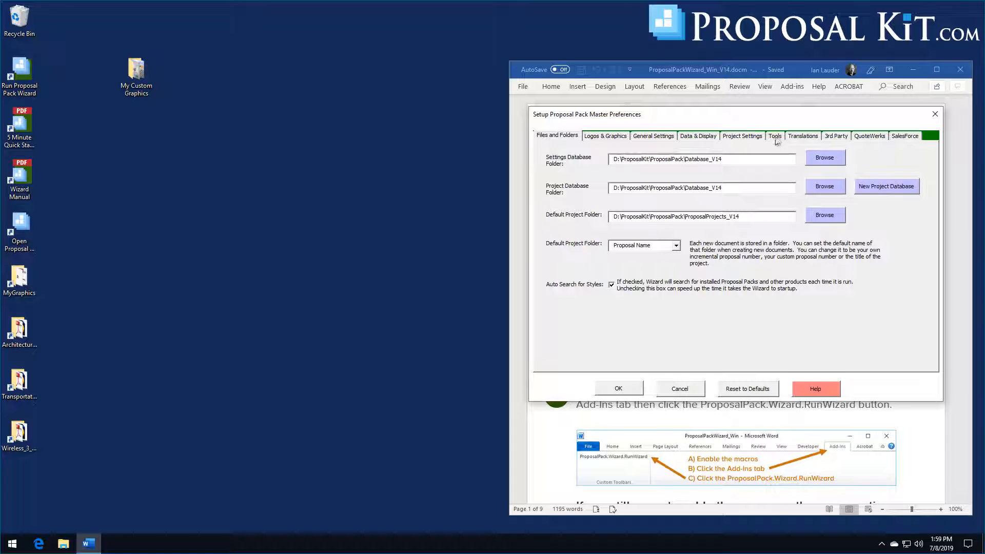
left_click(698, 139)
left_click(600, 330)
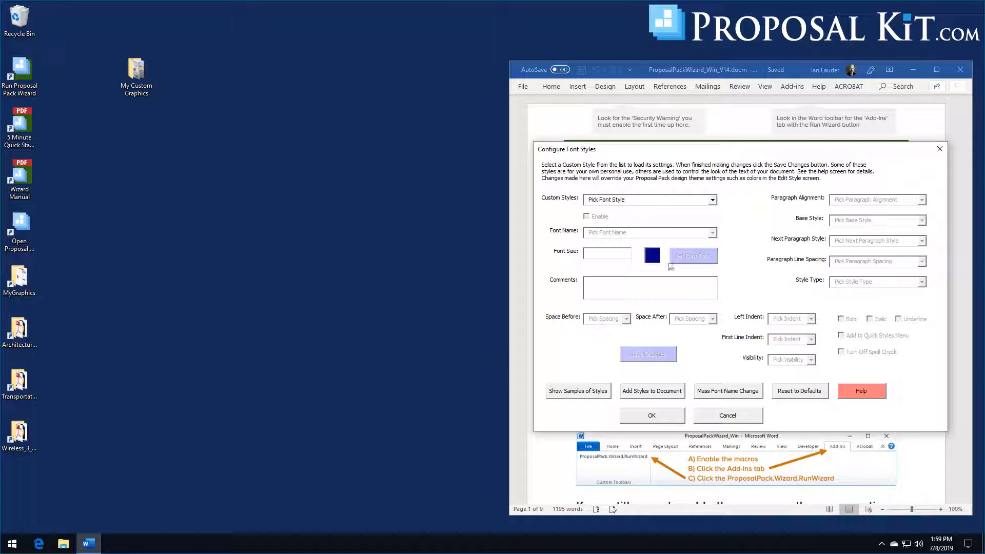
Step: Examine the predefined font styles in the custom styles list and in their sample document, and close the sample
left_click(711, 199)
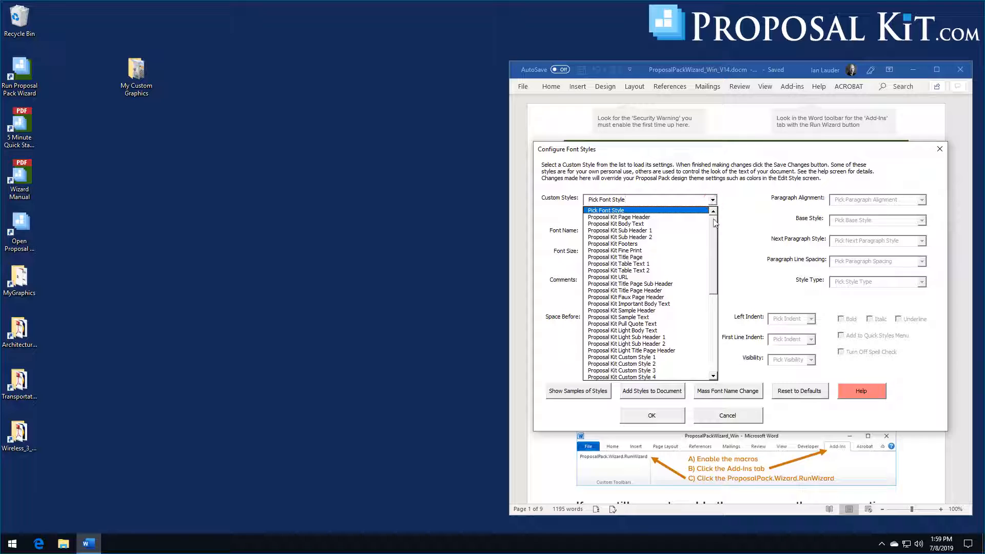
mouse_move(715, 225)
left_mouse_down()
mouse_move(718, 269)
mouse_move(717, 216)
left_mouse_up()
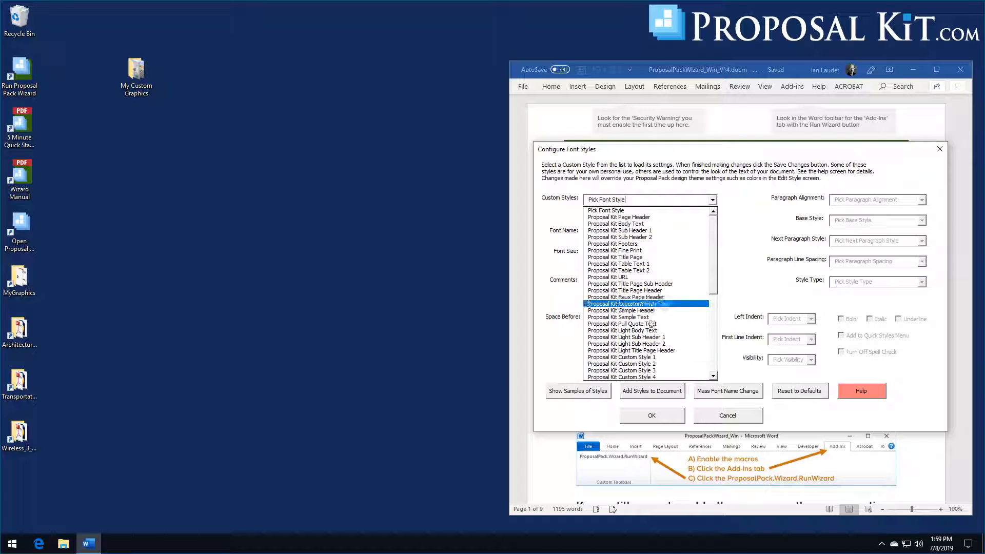
left_click(727, 238)
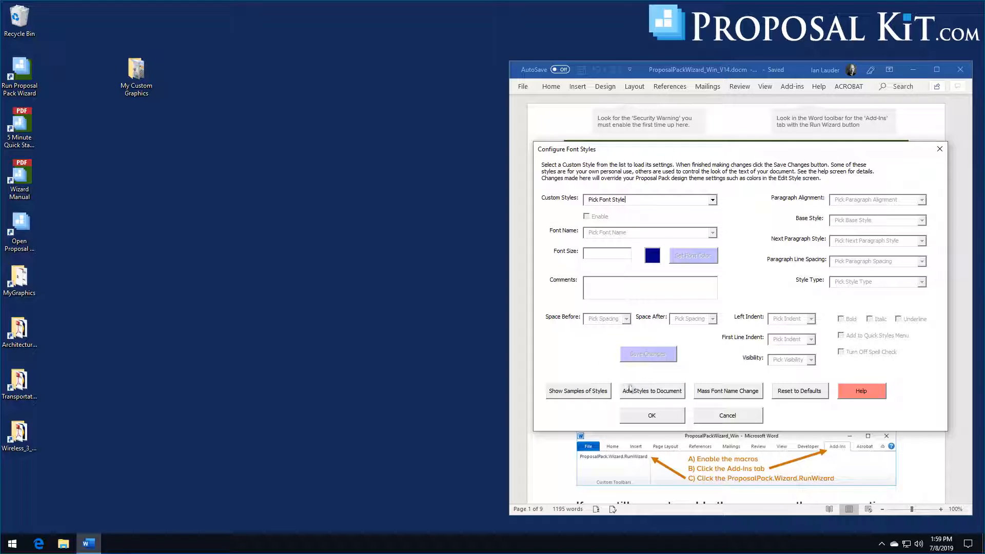
left_click(575, 392)
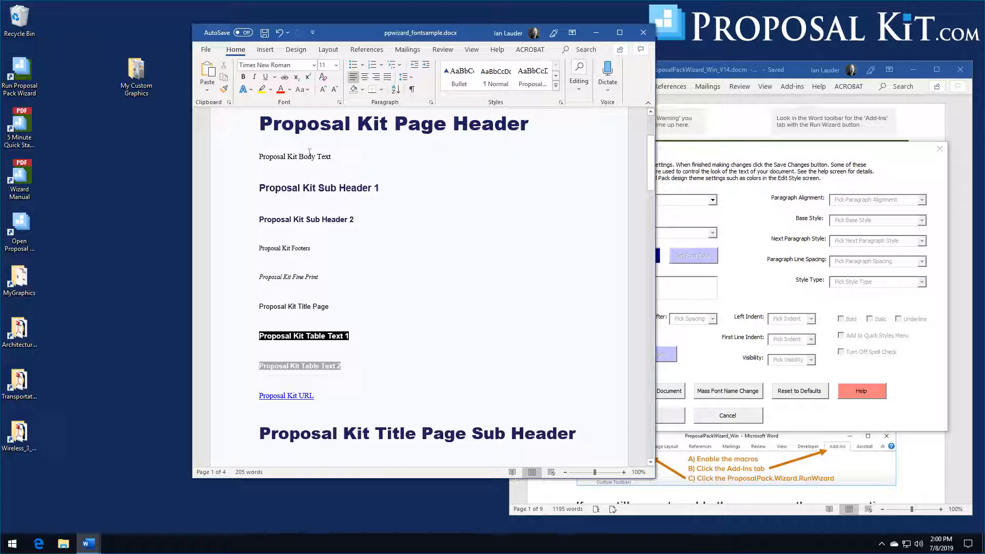
left_click_drag(258, 156, 317, 157)
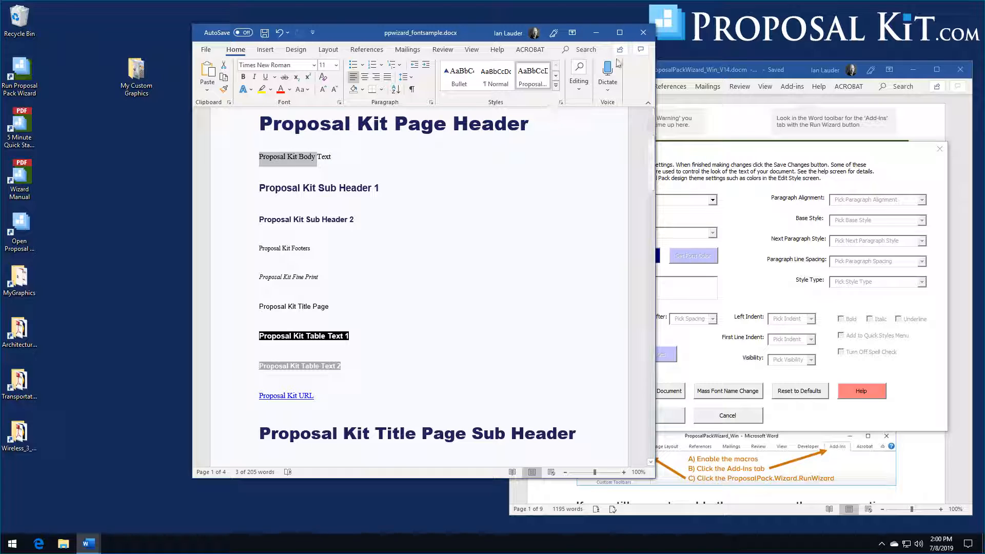
left_click(643, 33)
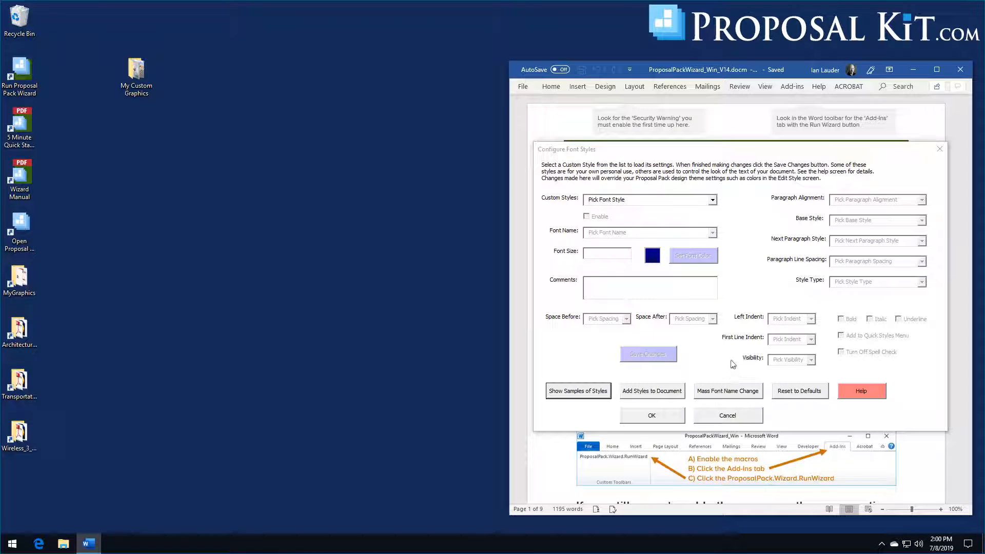
left_click(712, 200)
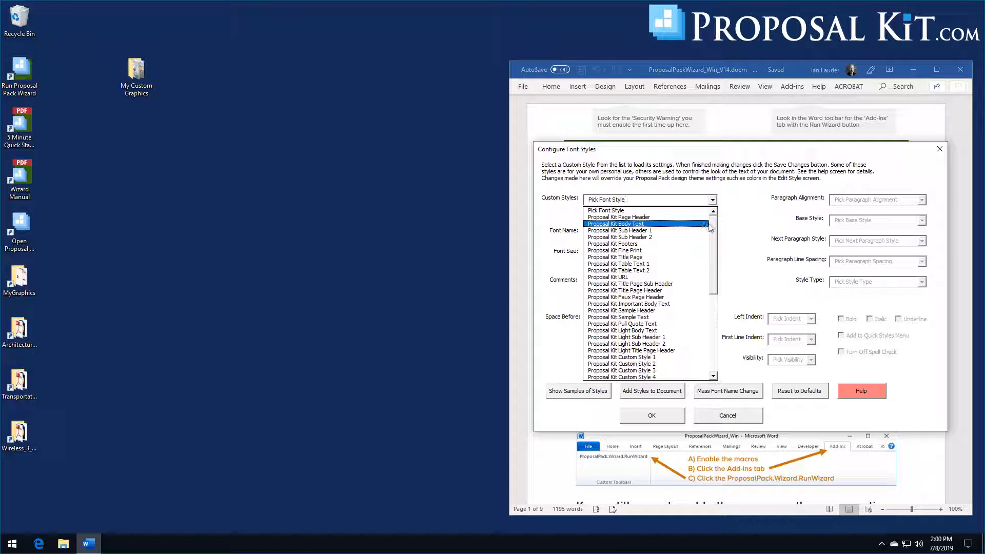
left_click(739, 221)
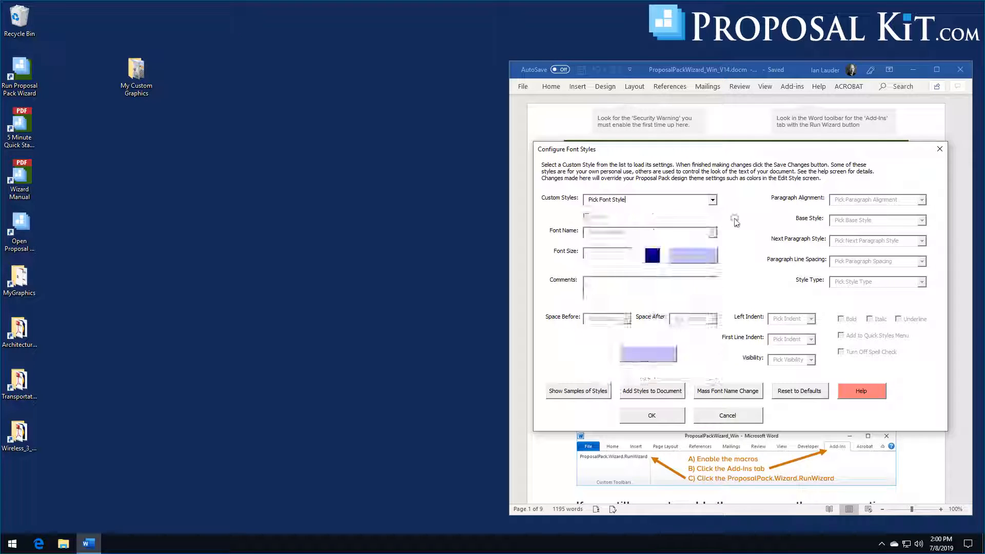
Step: Mass-change the predefined styles that use Times New Roman to Open Sans
left_click(729, 393)
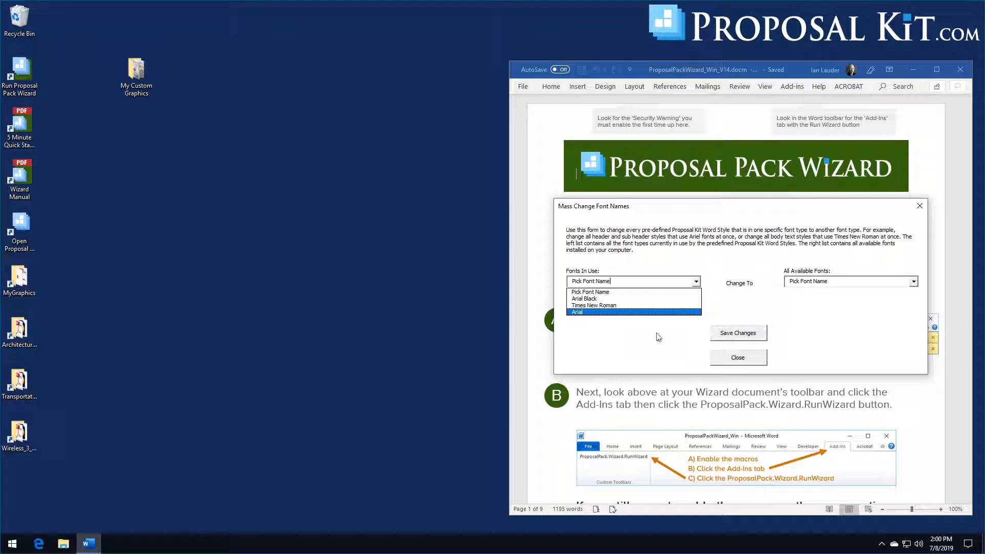
left_click(590, 306)
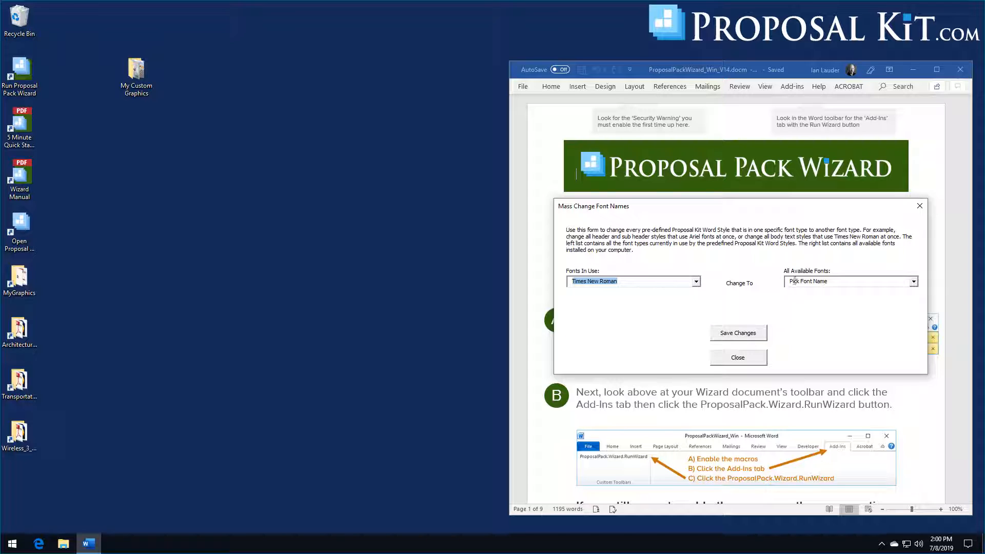
left_click(913, 282)
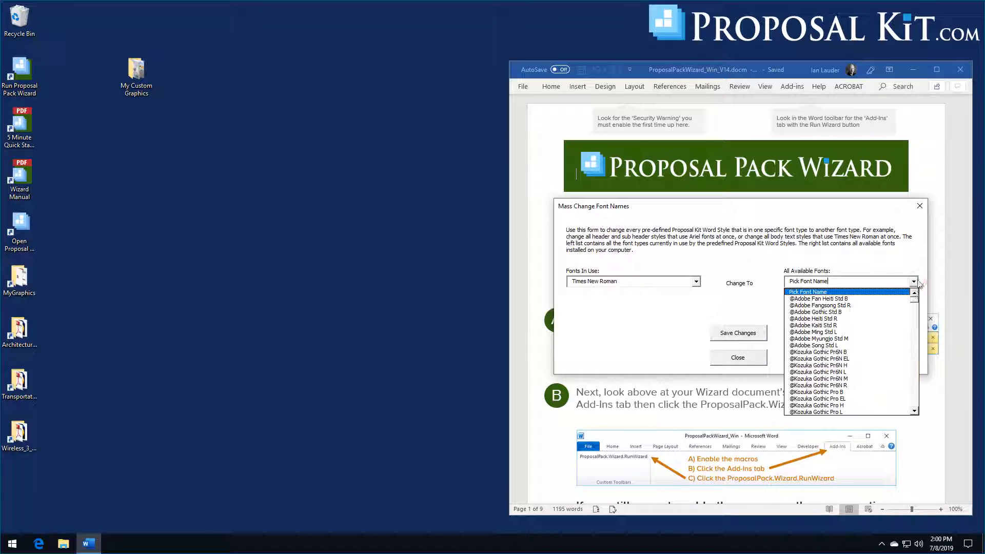
left_click_drag(914, 303, 917, 382)
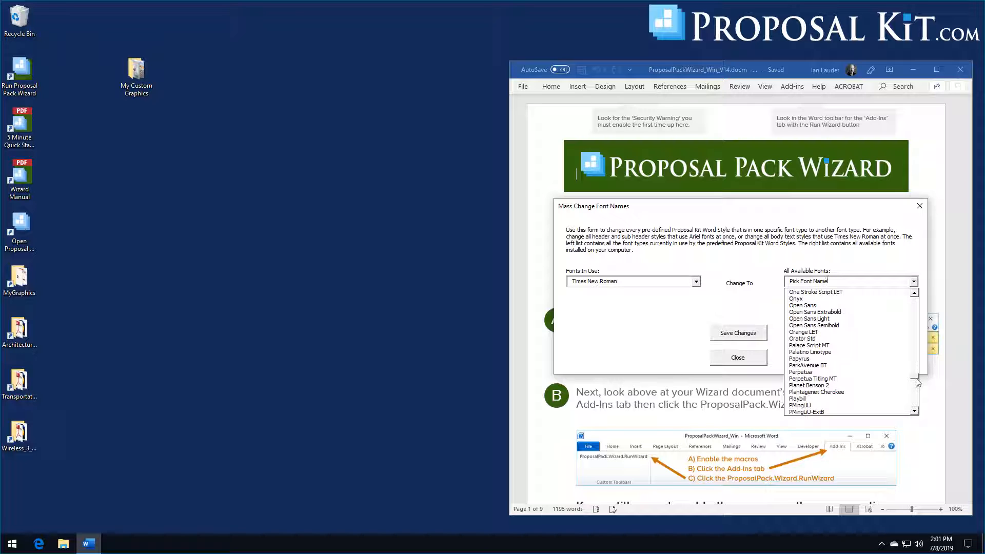
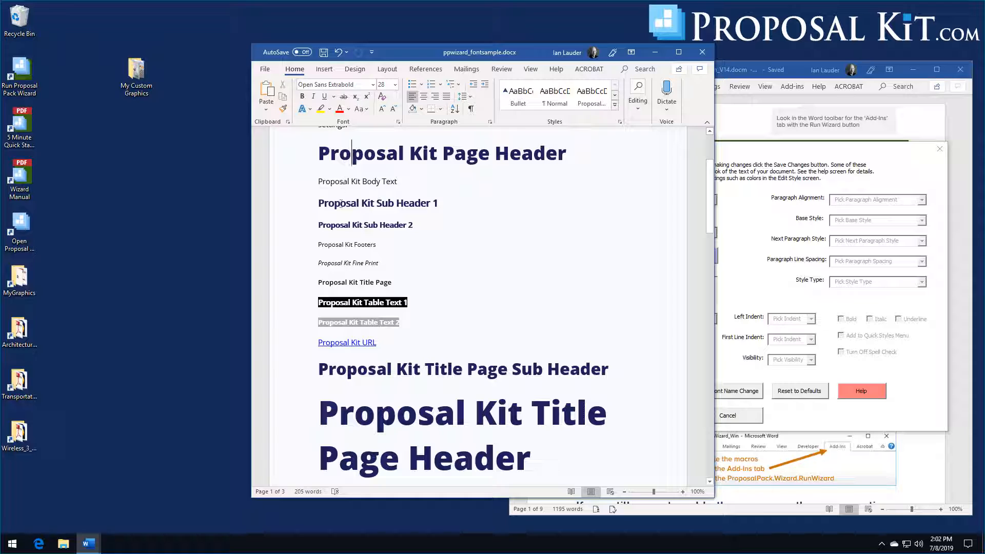
Step: Check the fonts in the style sample document, close it, and save the font styles and master preferences
left_click(340, 204)
left_click(702, 52)
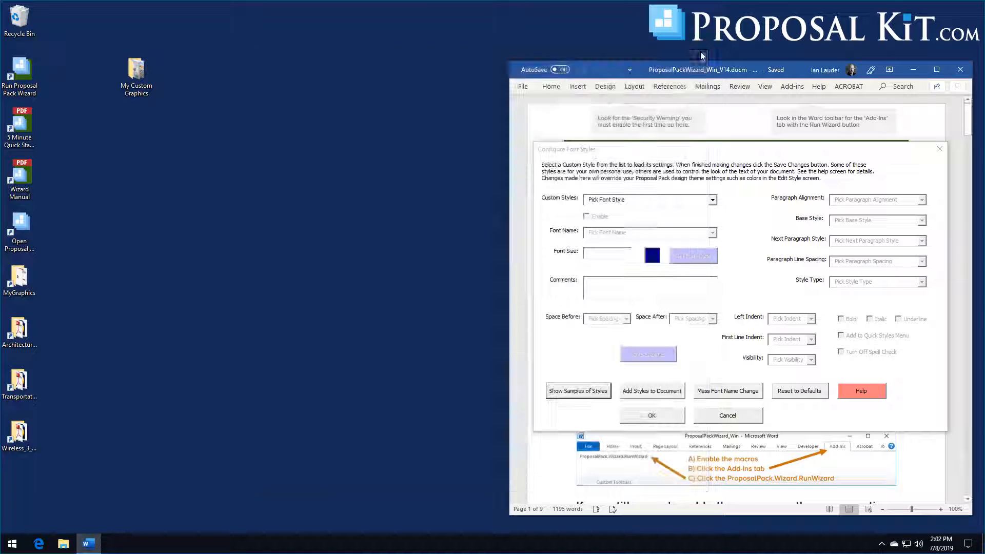
left_click(649, 415)
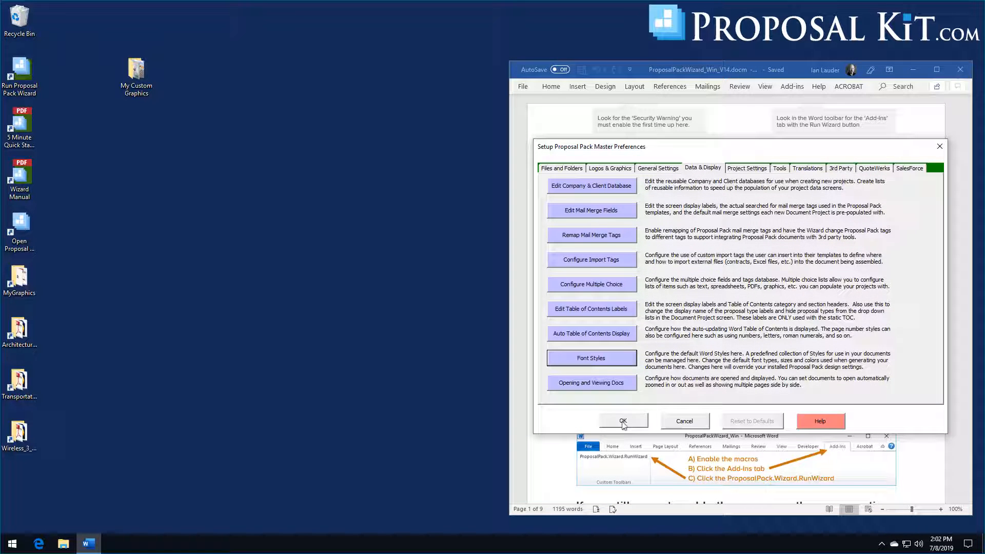
left_click(624, 422)
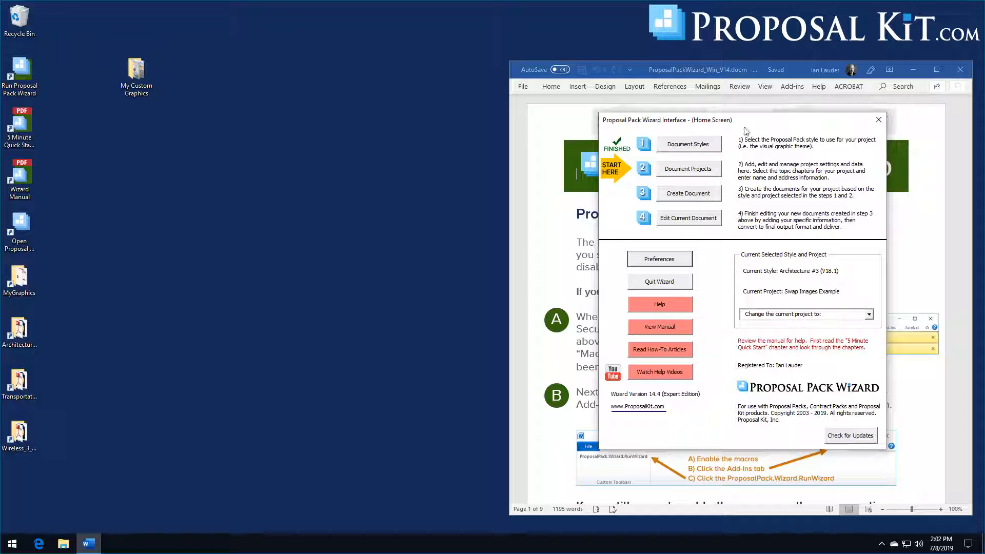
Step: Open the Swap Images Example project for editing, unlock it, and delete its old document files
left_click(710, 170)
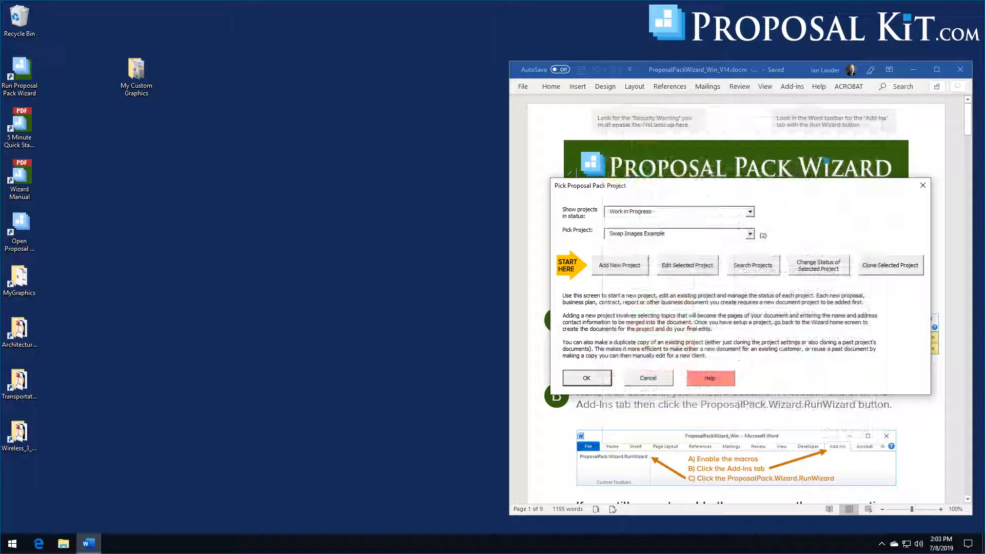
left_click(687, 265)
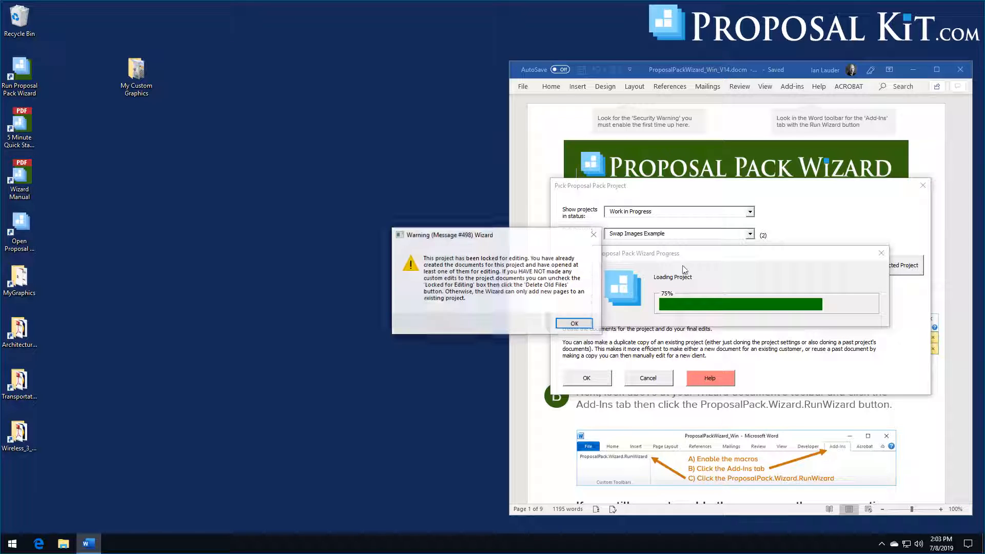
key("Return")
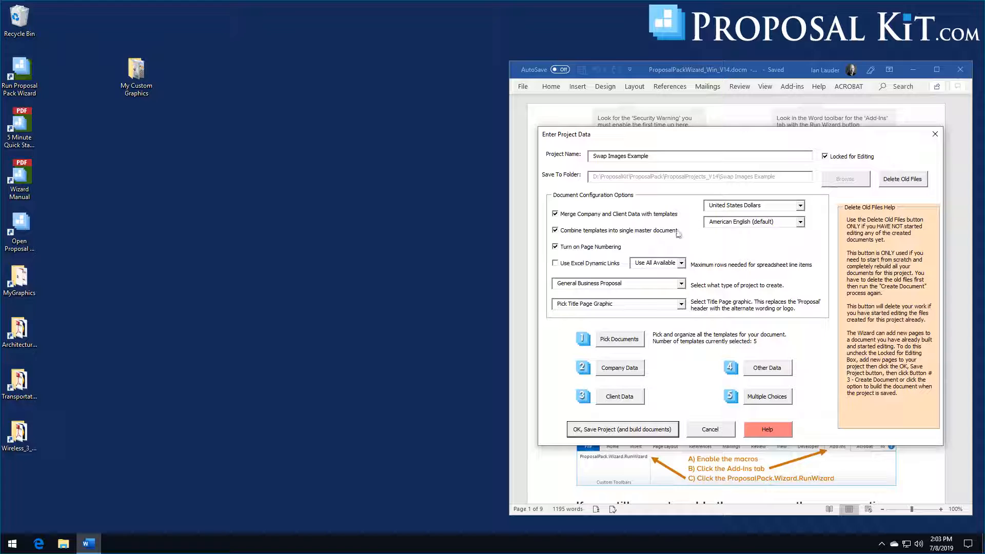
left_click(836, 159)
left_click(892, 180)
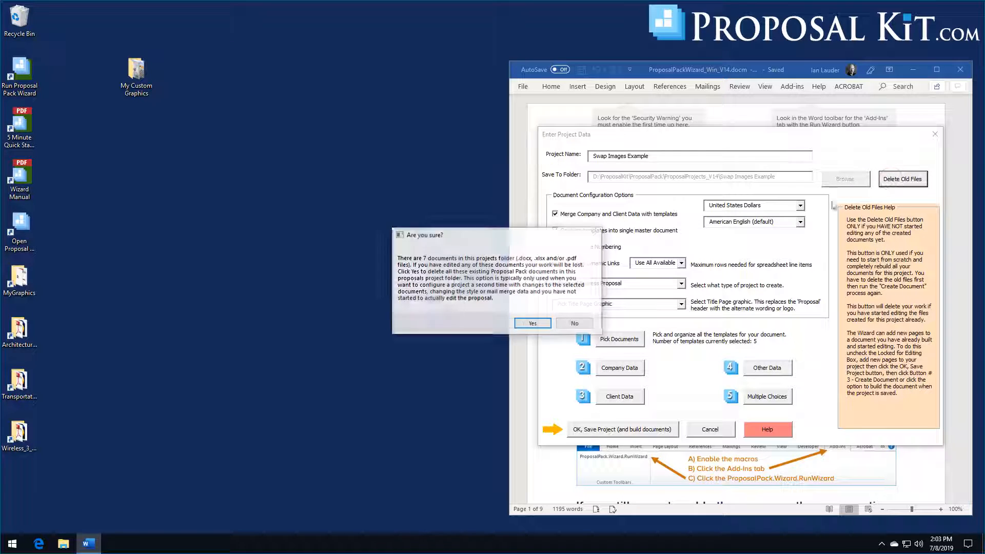
left_click(544, 321)
Step: Save the project, build its documents, and open the resulting Combined Project Document for editing
left_click(597, 431)
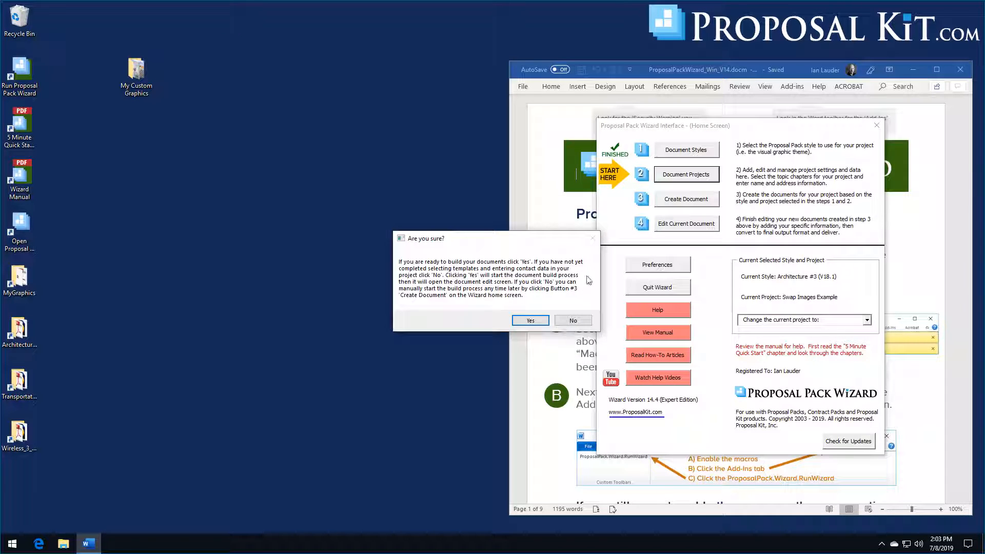
left_click(531, 320)
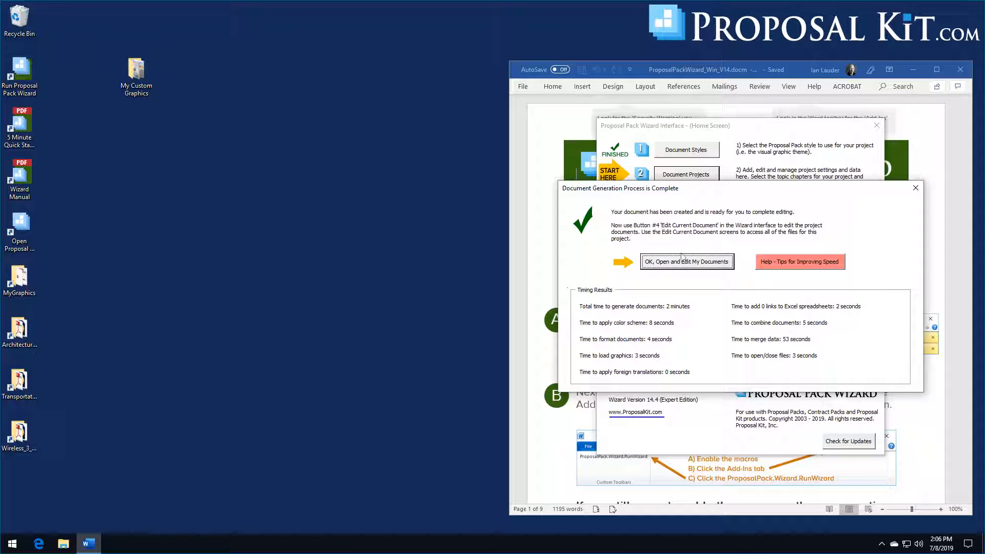
left_click(683, 262)
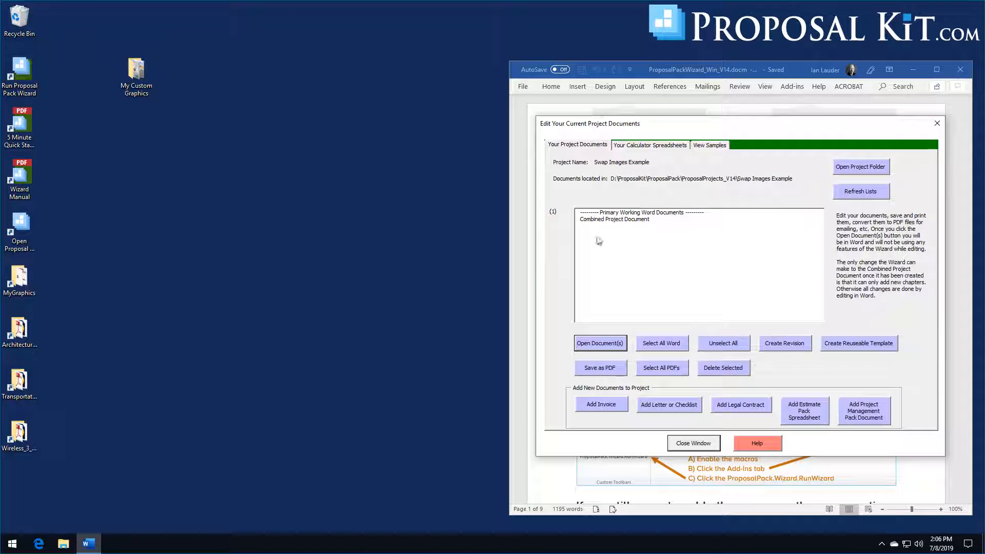
left_click(603, 219)
left_click(594, 344)
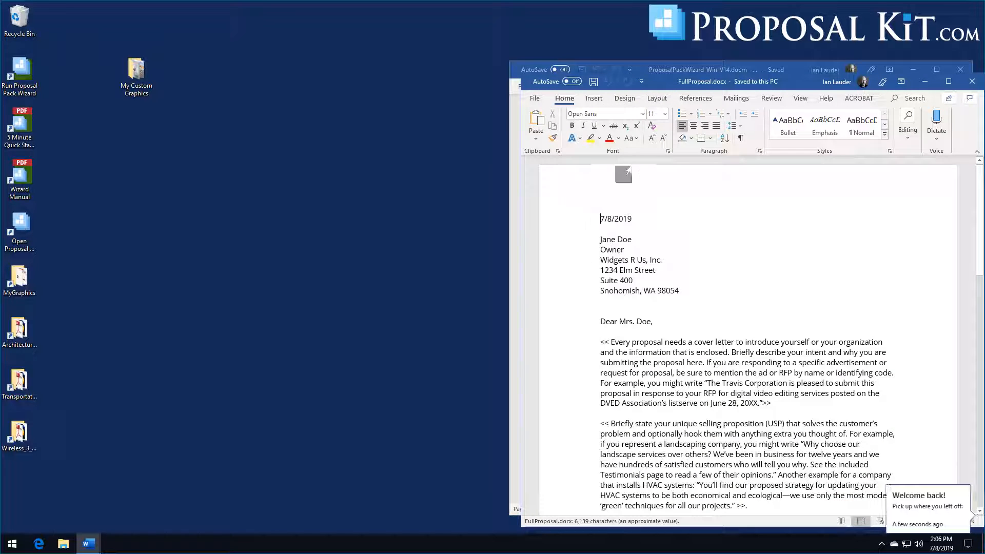
Step: Review the rebuilt cover letter and title pages, and enlarge the Executive Summary pull quote box downward to fit its text
left_click_drag(661, 75, 425, 31)
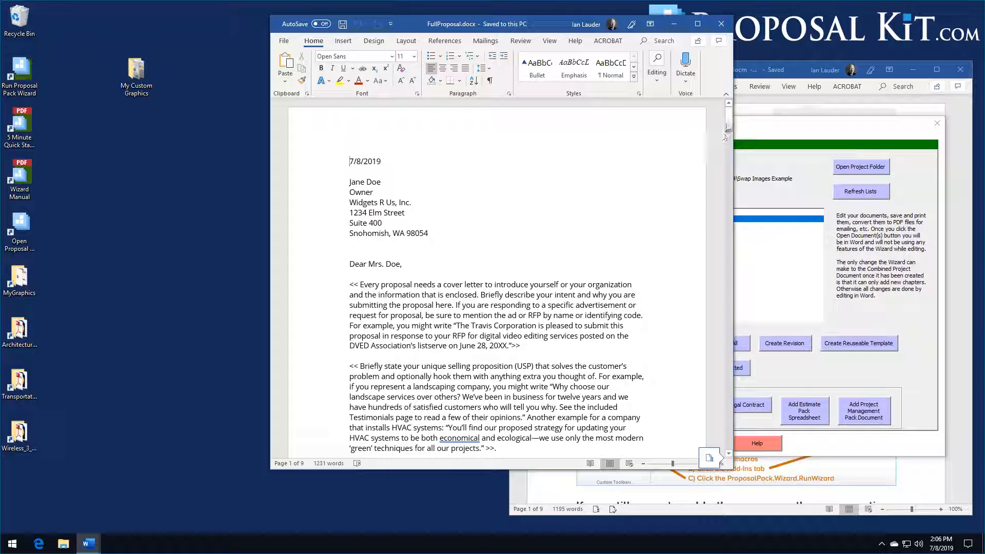
mouse_move(725, 122)
left_mouse_down()
mouse_move(729, 150)
mouse_move(732, 135)
left_mouse_up()
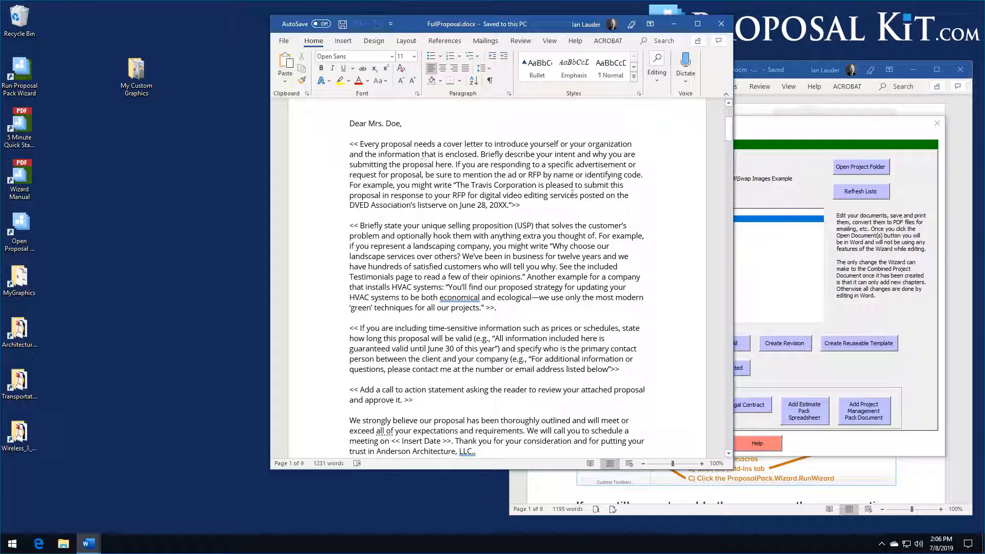
left_click_drag(731, 134, 731, 202)
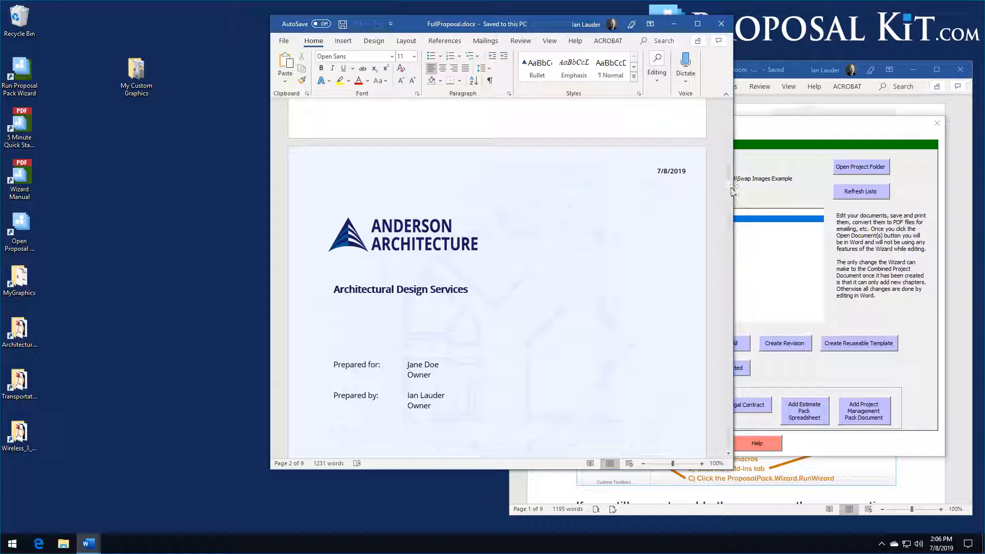
left_click_drag(729, 193, 729, 216)
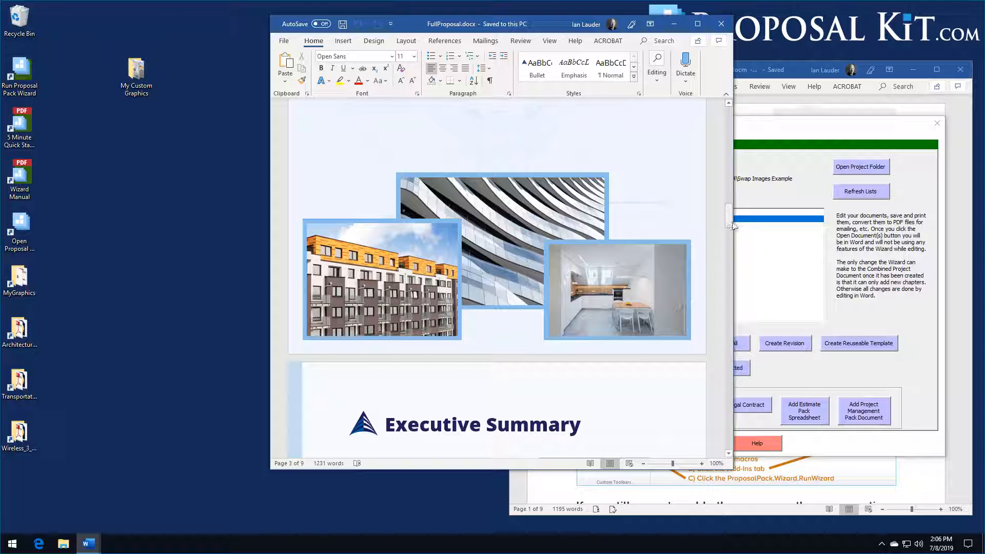
mouse_move(729, 222)
left_mouse_down()
mouse_move(730, 207)
mouse_move(729, 235)
left_mouse_up()
left_click(555, 282)
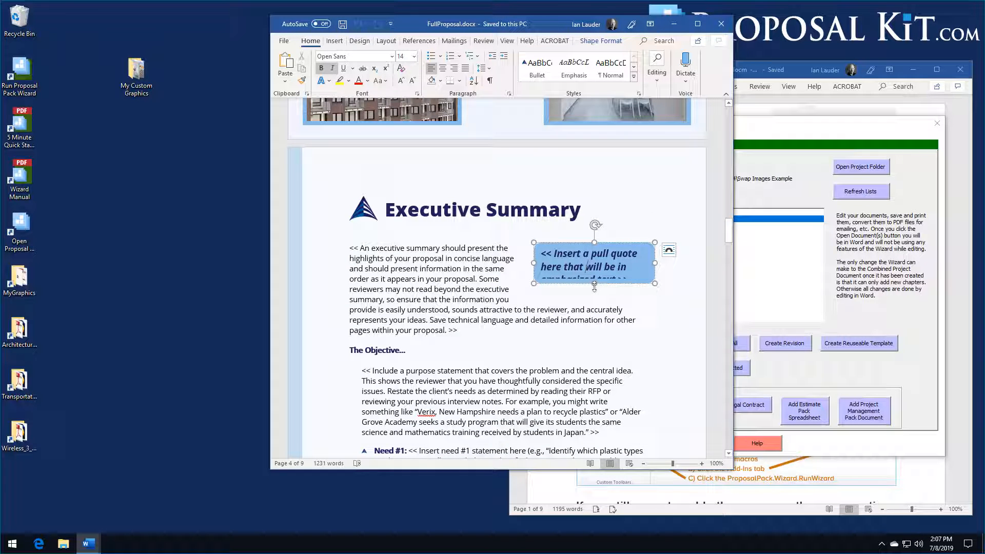
left_click_drag(594, 285, 594, 293)
left_click(672, 272)
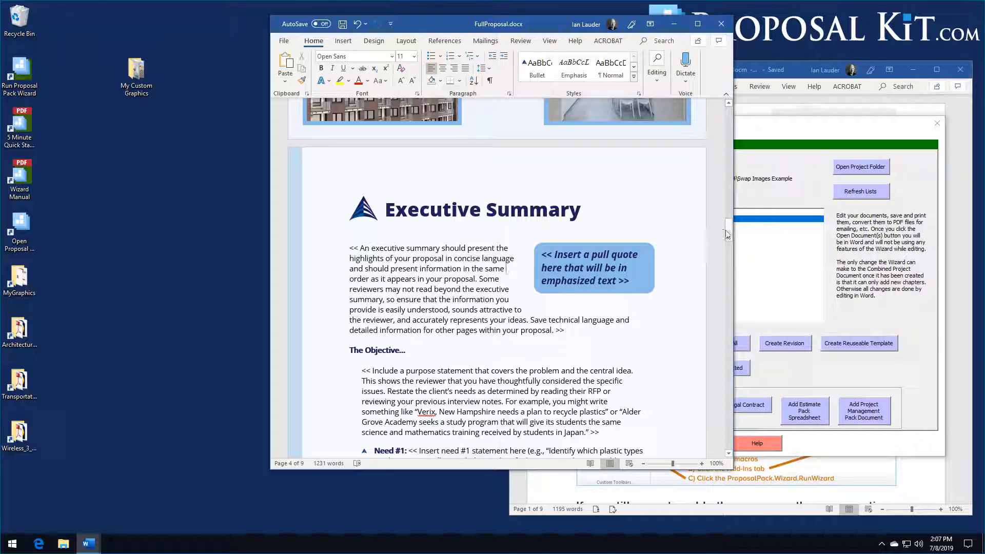
Step: Check the fonts and colors on the Executive Summary, Cost Summary and back cover pages, and return to the title page
scroll(728, 234, "down", 5)
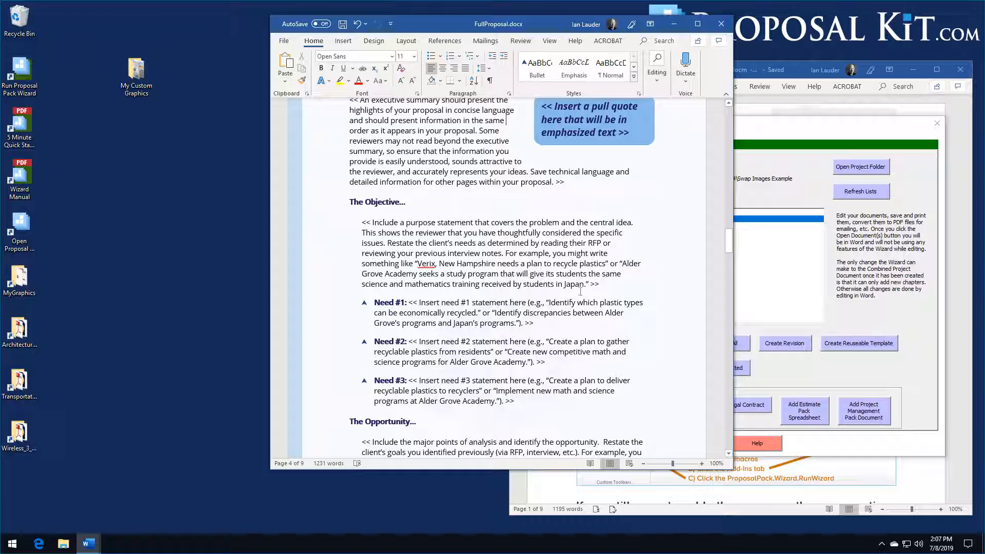
left_click_drag(728, 242, 718, 347)
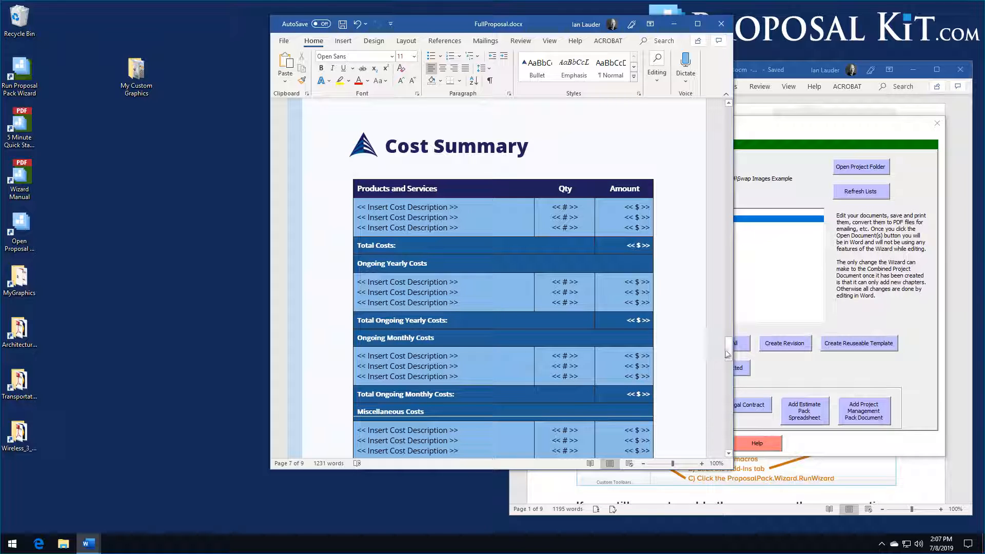
left_click_drag(729, 352, 728, 418)
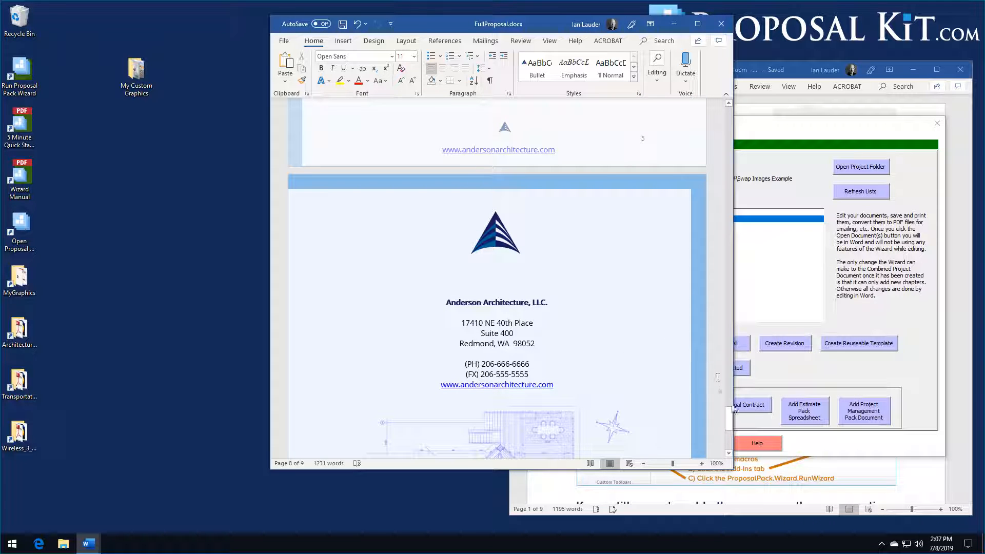
left_click_drag(732, 417, 731, 198)
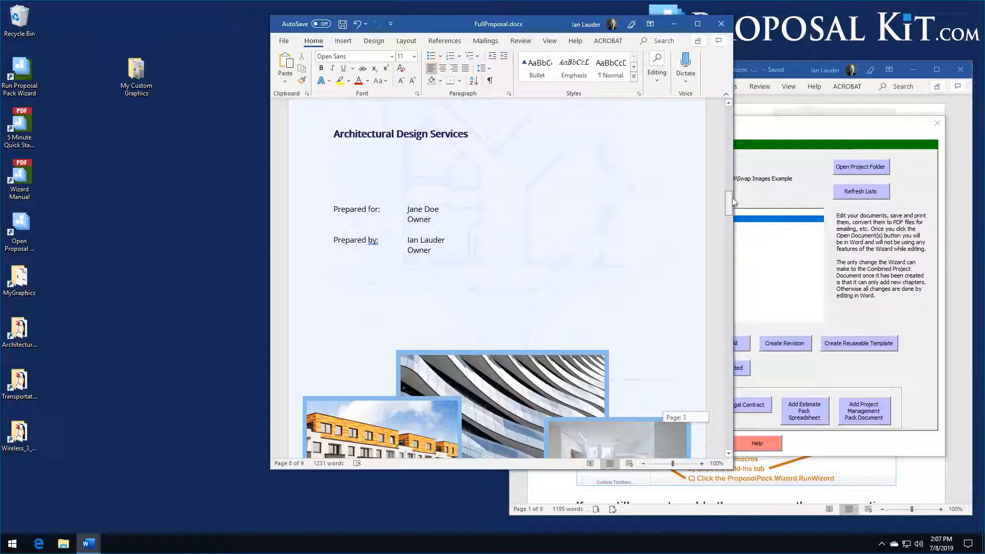
scroll(650, 211, "up", 3)
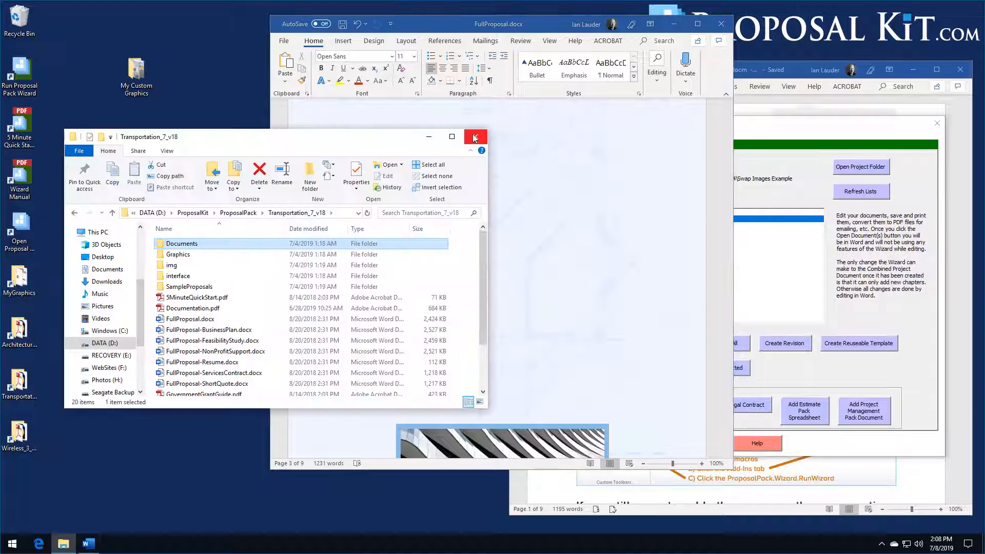
Step: Open FullProposal.docx from the Transportation_7_v18 folder, place it beside the rebuilt proposal, and go to its title page
left_click(475, 137)
double_click(18, 382)
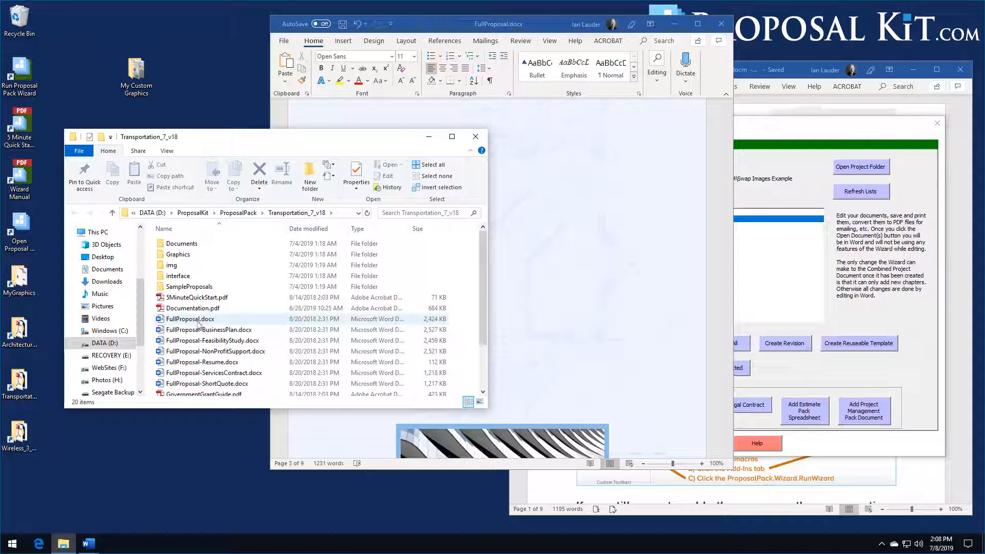
double_click(198, 321)
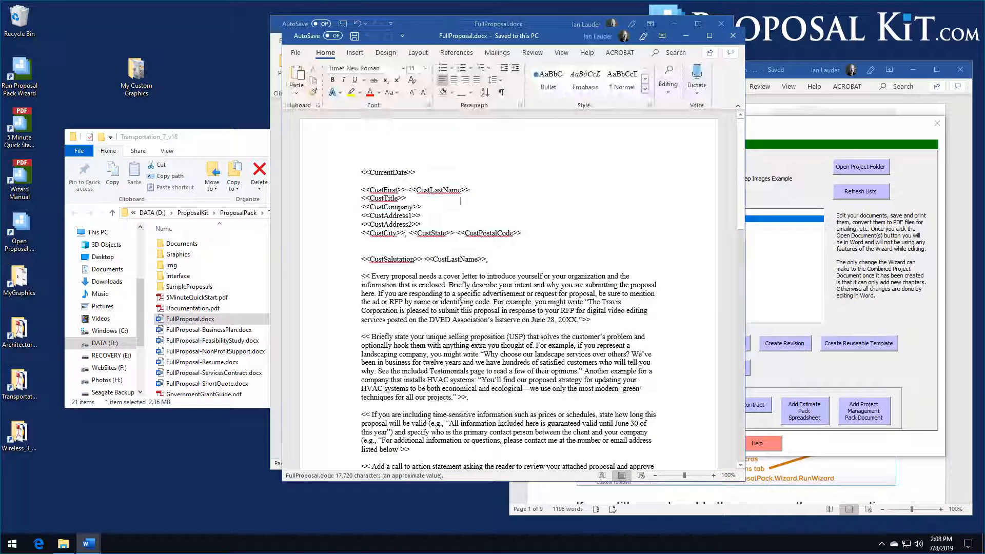
left_click_drag(564, 37, 765, 24)
left_click_drag(941, 110, 940, 162)
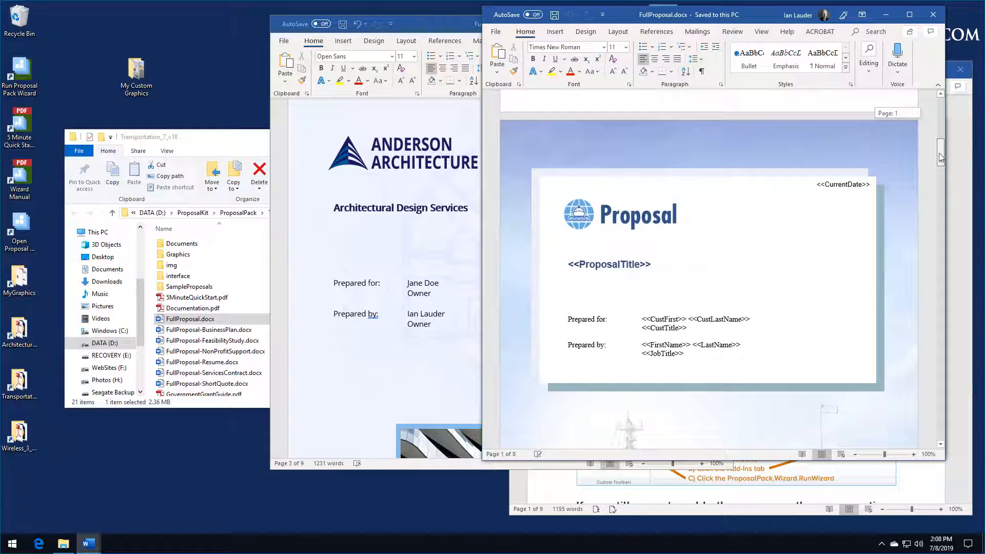
left_click_drag(881, 162, 881, 162)
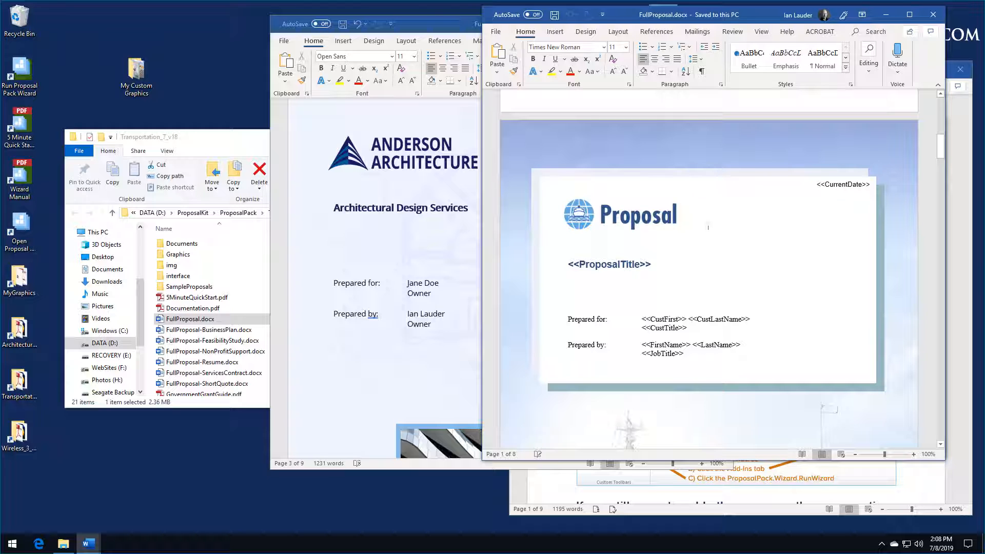
Step: Examine the layered shapes and background picture in the Transportation title page header
double_click(709, 146)
left_click(715, 190)
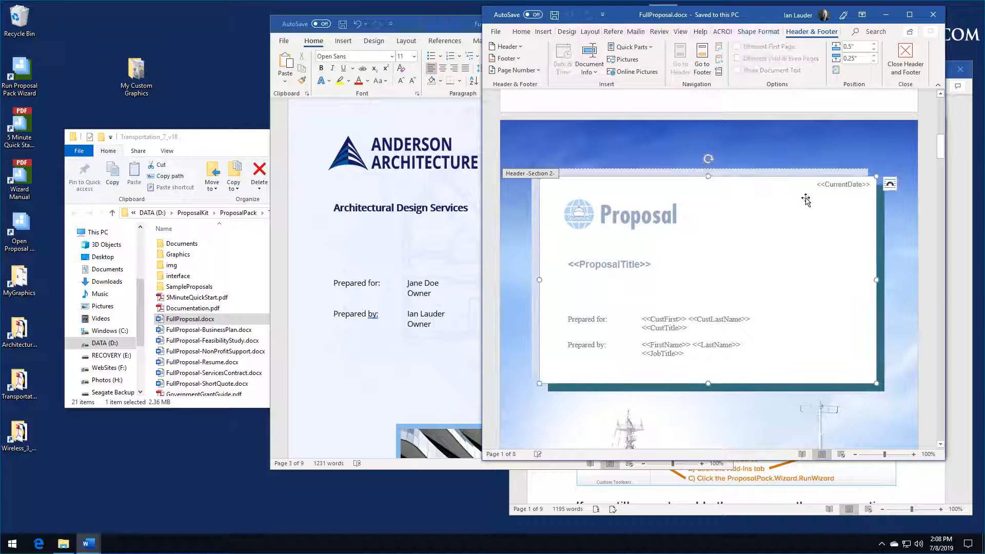
left_click(880, 199)
left_click(826, 173)
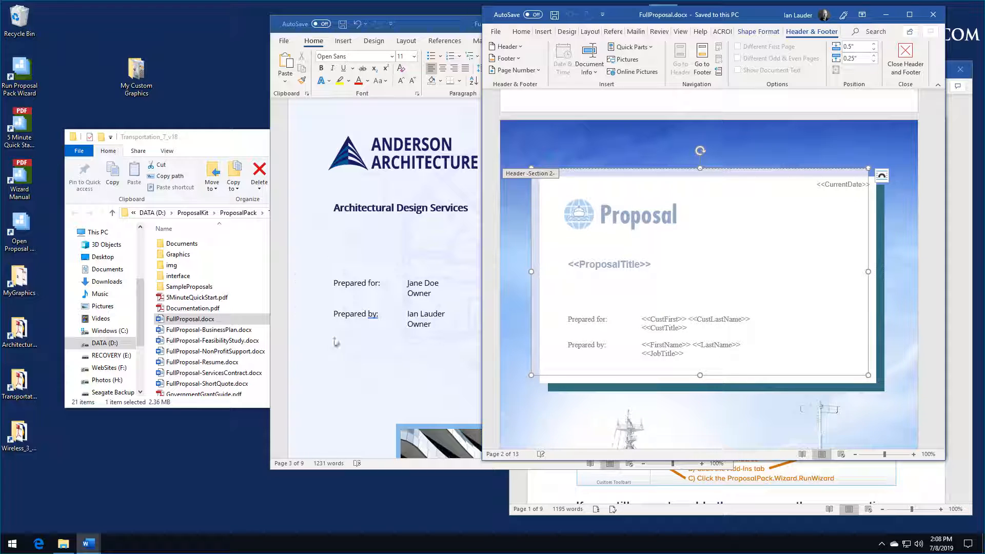
left_click(666, 135)
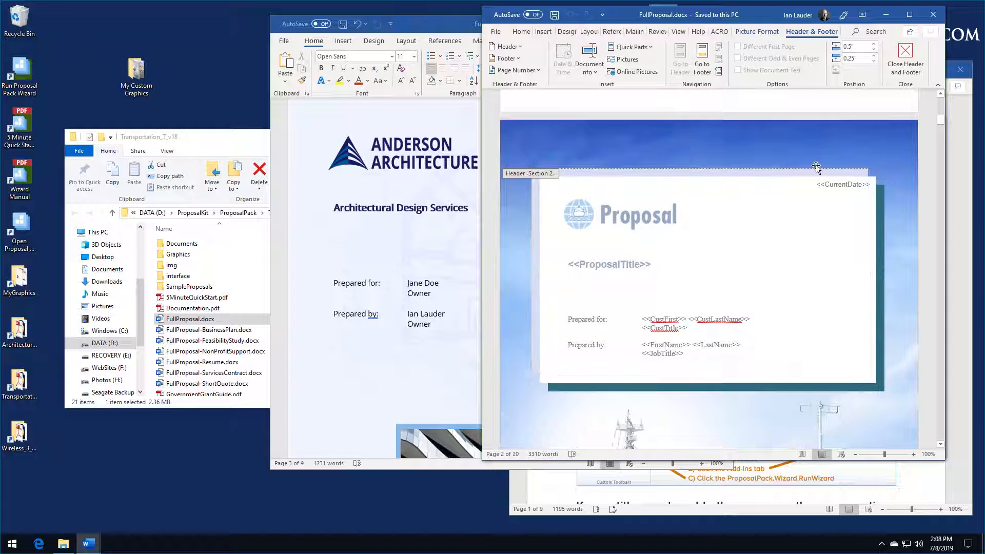
scroll(815, 168, "down", 8)
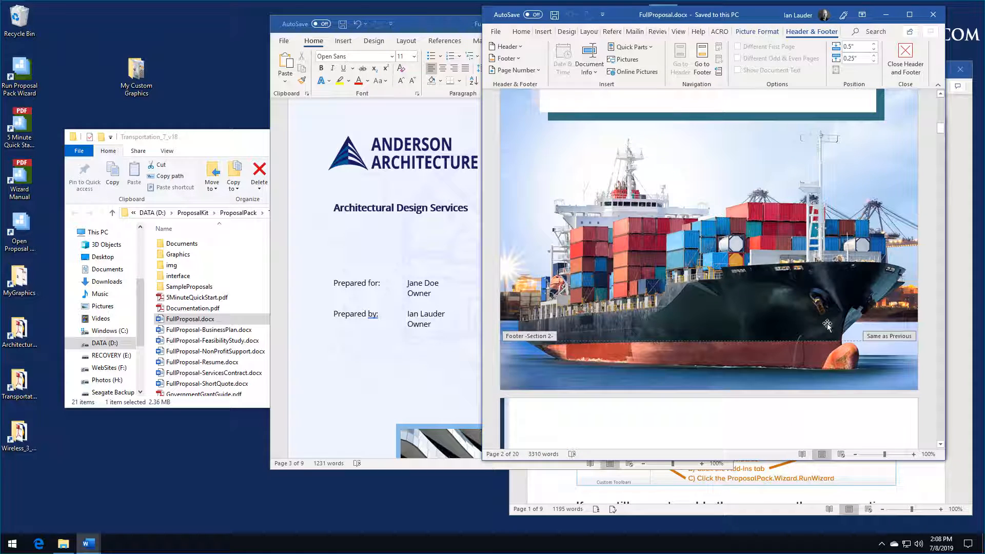
scroll(827, 324, "up", 5)
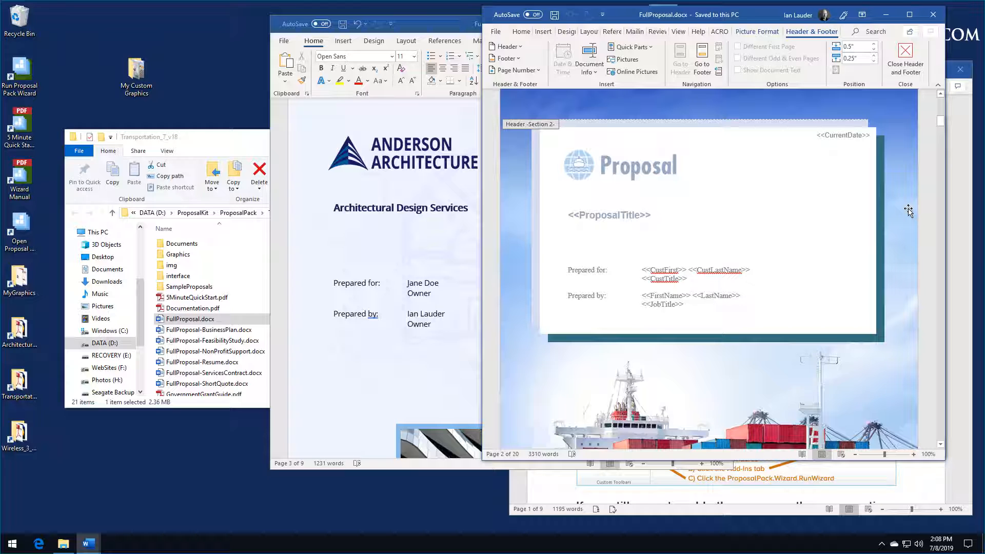
scroll(901, 177, "down", 1)
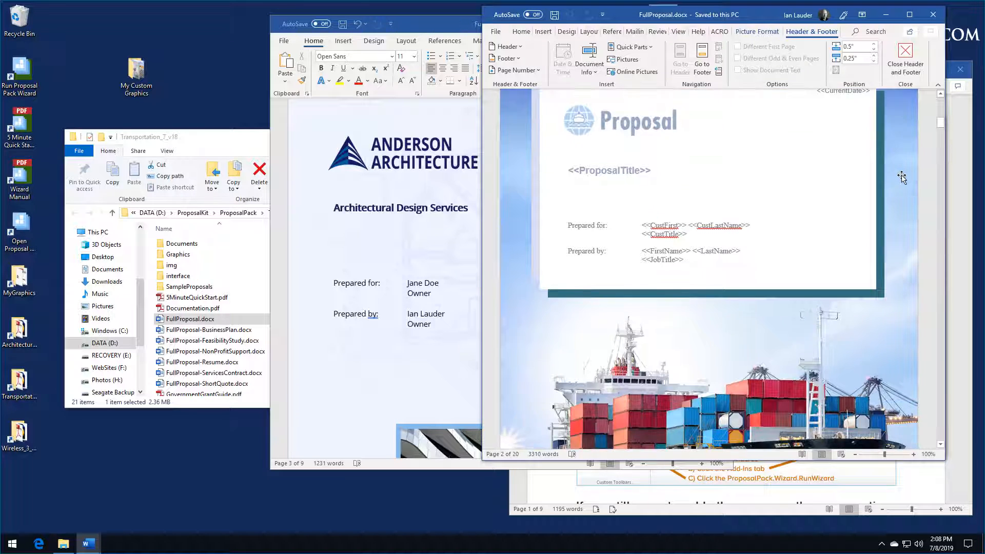
scroll(664, 174, "up", 2)
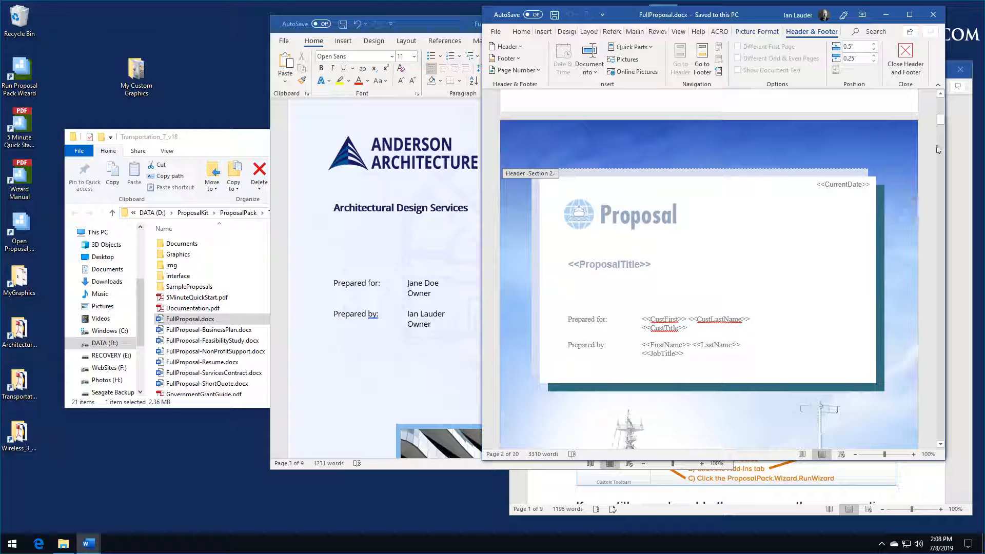
Step: Examine the side border shapes, watermark and footer on the Transportation proposal's Table of Contents page
left_click_drag(941, 126, 944, 142)
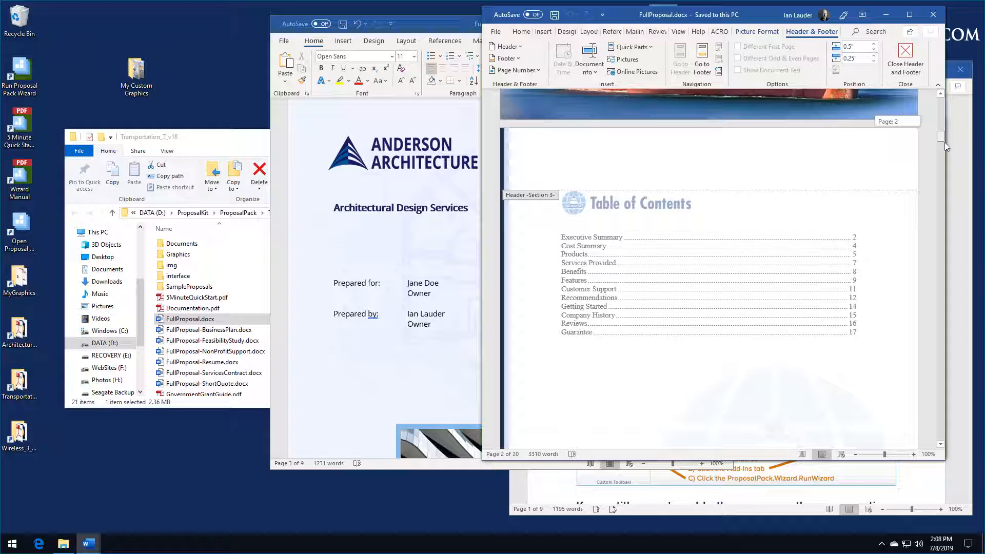
left_click(631, 156)
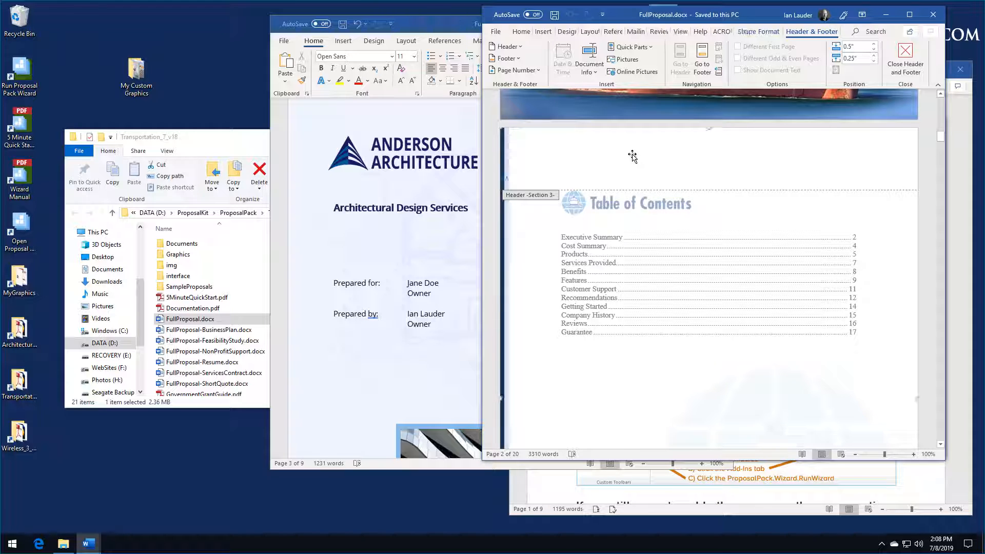
left_click(505, 147)
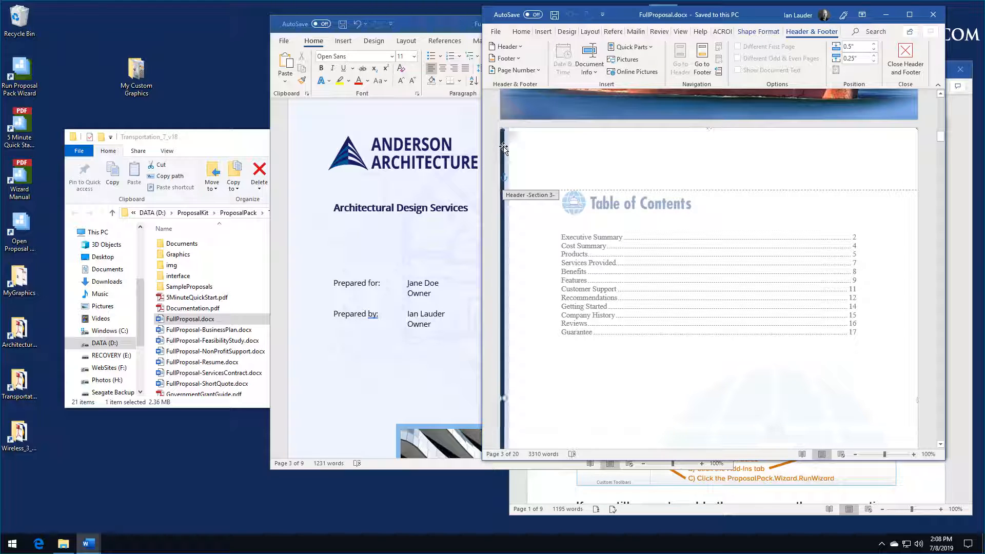
left_click(509, 149)
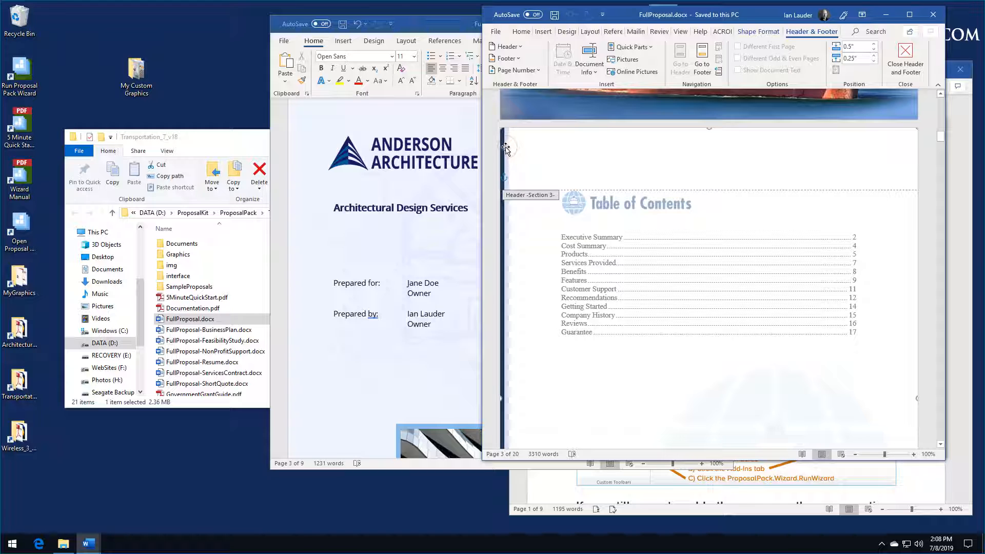
scroll(751, 190, "down", 8)
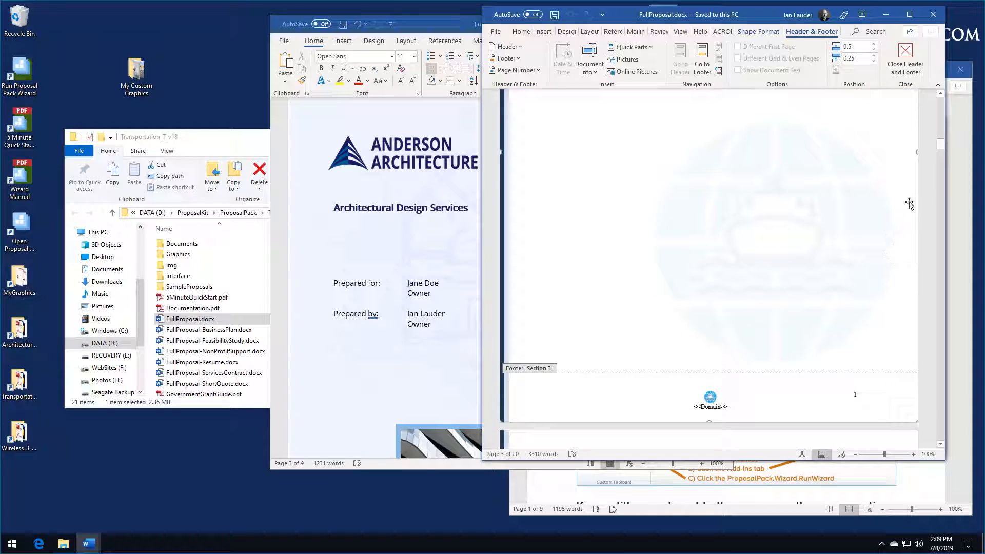
Step: Leave header and footer editing in the Transportation proposal and view its back cover page
left_click_drag(940, 147, 949, 416)
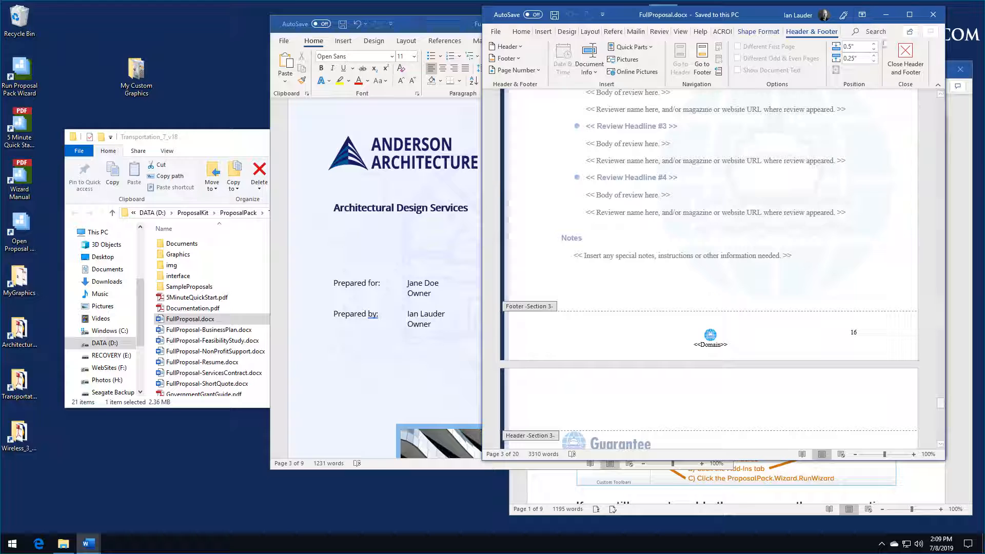
left_click(905, 59)
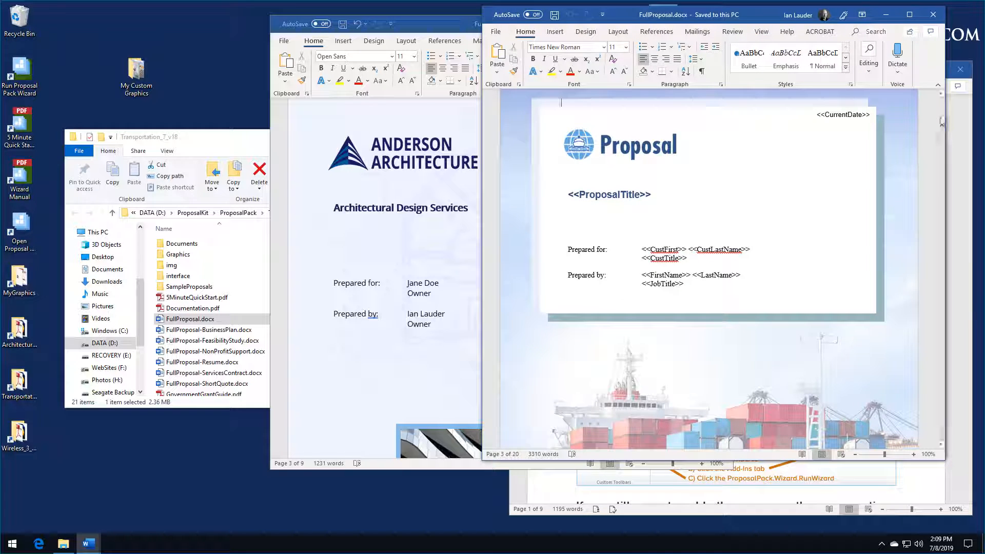
left_click_drag(941, 122, 953, 429)
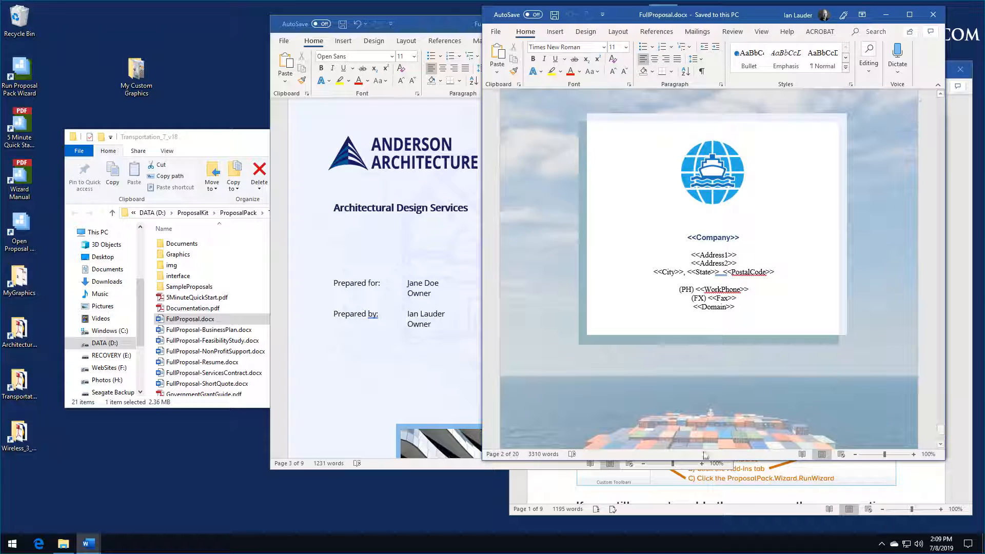
Step: View the rebuilt Architecture proposal's back cover, place its window beside the Transportation proposal, and return to the title page photos
left_click(340, 169)
left_click_drag(728, 198, 731, 437)
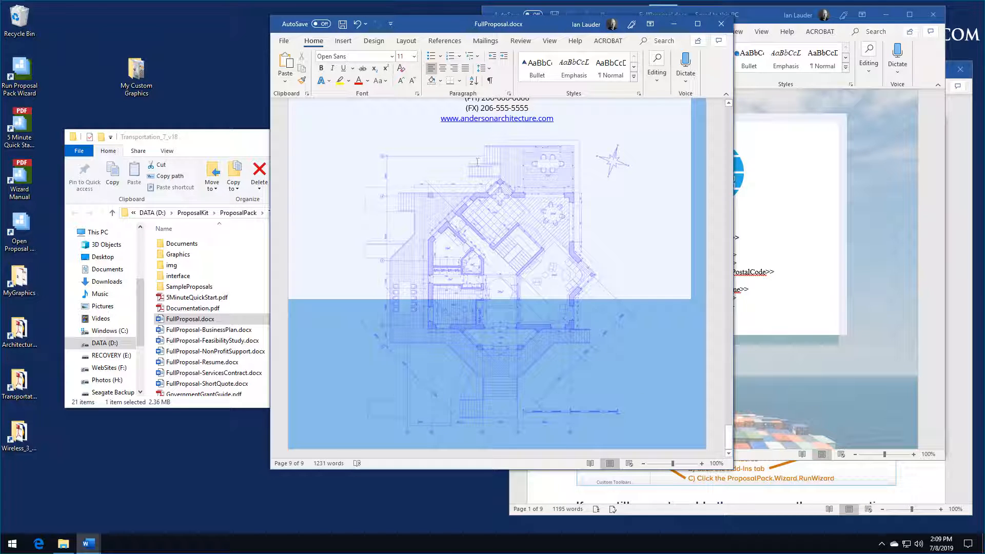
left_click_drag(560, 28, 352, 45)
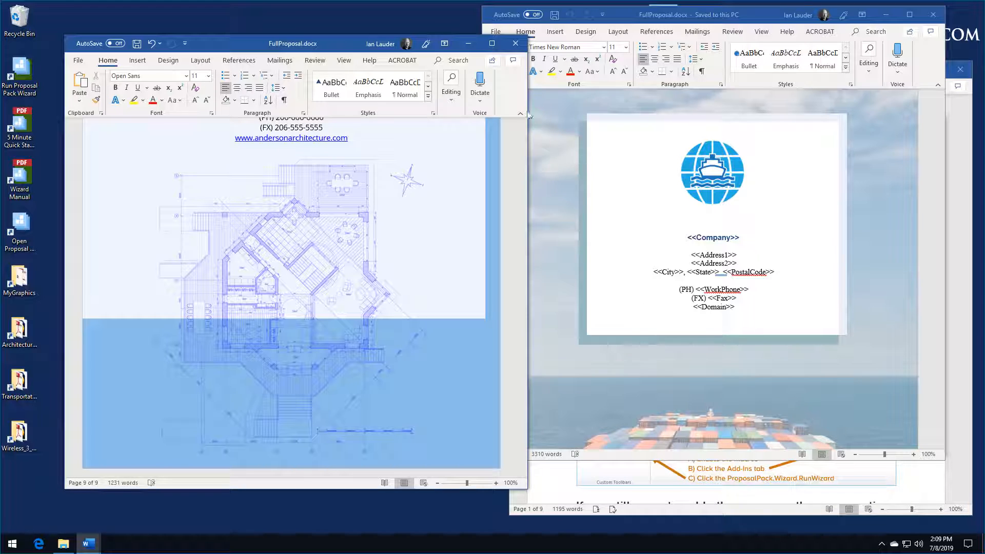
left_click_drag(523, 454, 529, 242)
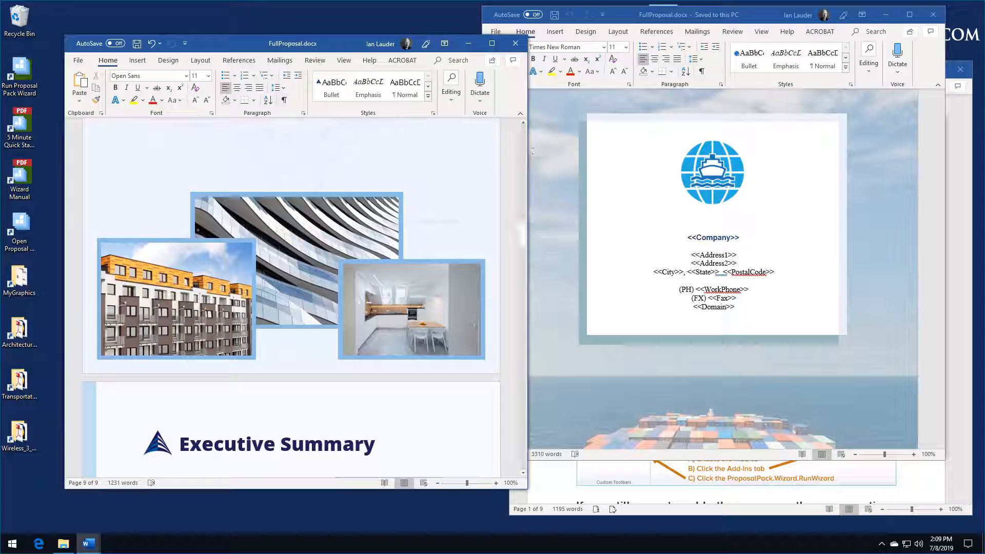